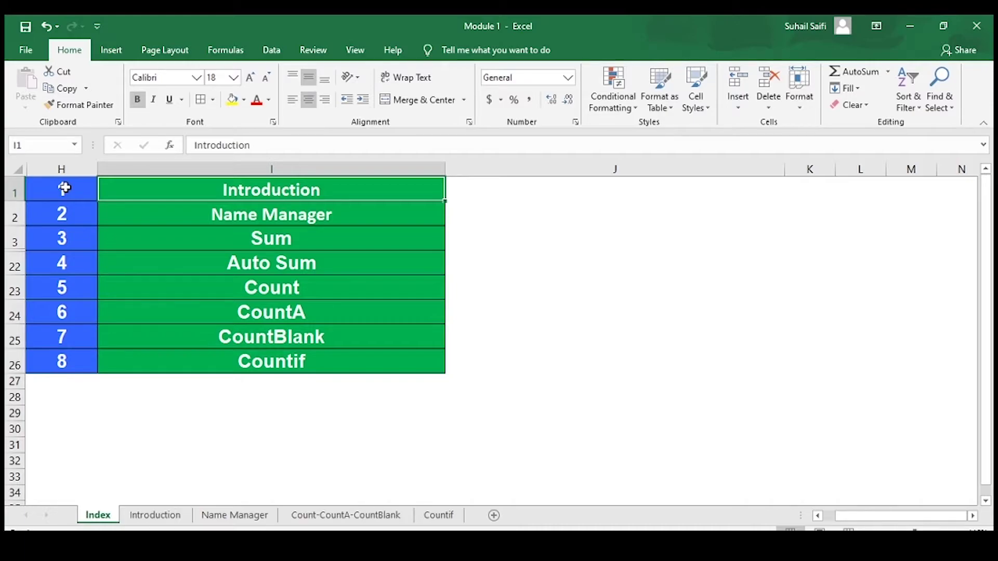
Go through the module topics on the Index sheet, finishing with the topics from Sum to Countif selected.
key(Down)
key(Down)
key(Down)
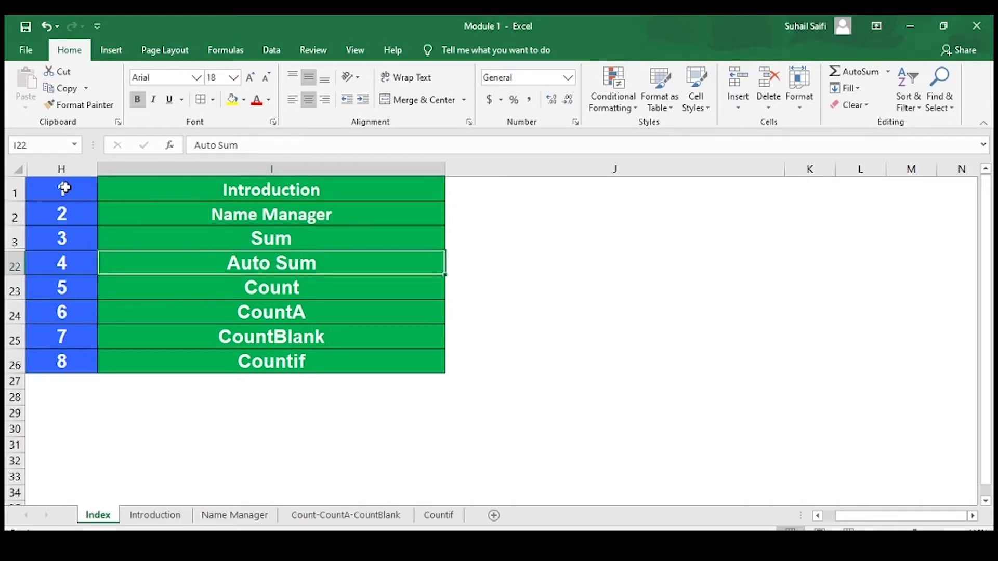
key(Down)
key(Down)
key(Down)
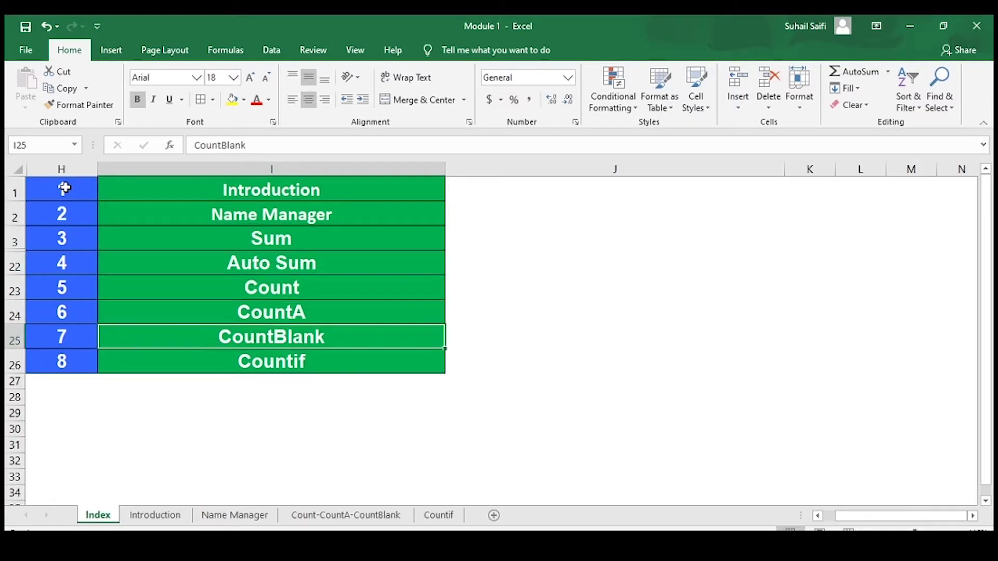
key(Down)
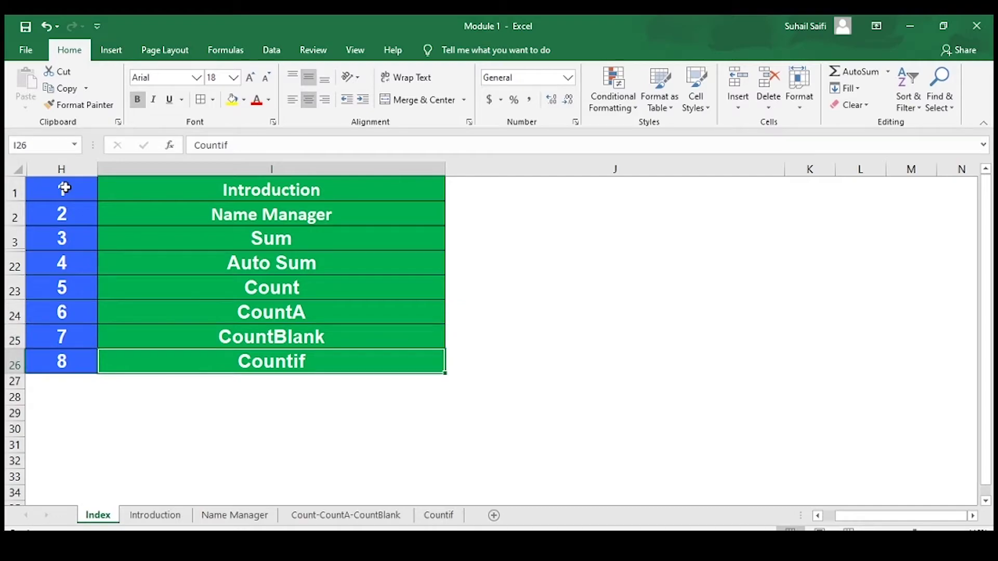
key(Up)
key(Up)
key(Up)
key(Up)
key(Up)
key(ctrl+shift+Down)
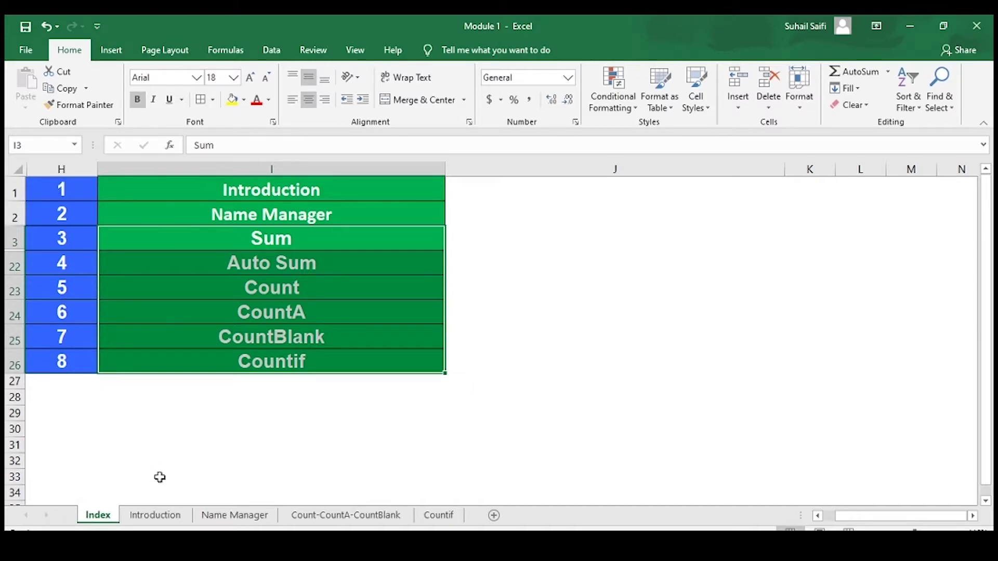
Open the Introduction sheet and examine the MS Office Version column from its header to the MS Office 2003 row.
click(160, 524)
click(274, 419)
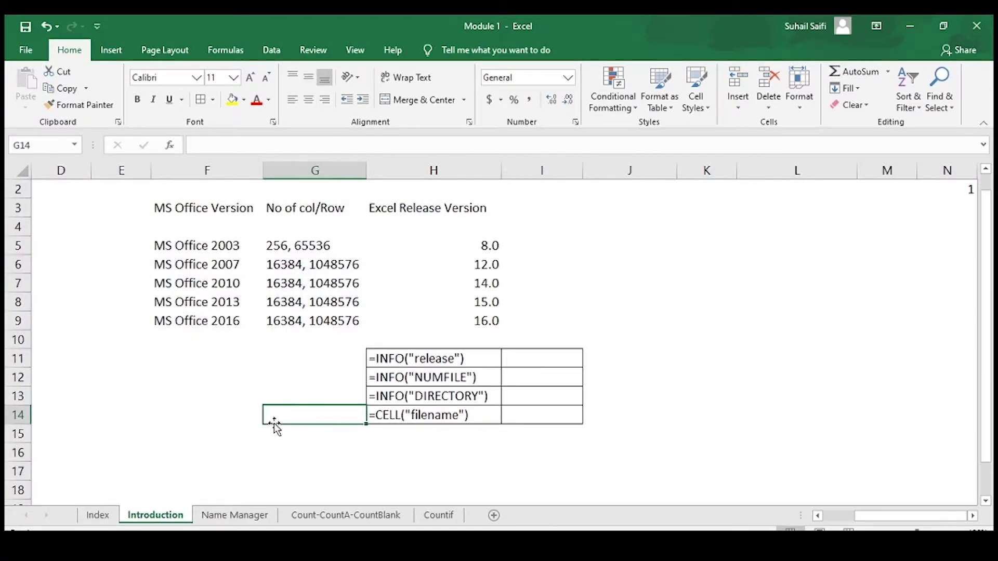
key(ctrl+Up)
key(ctrl+Up)
key(ctrl+Up)
key(Left)
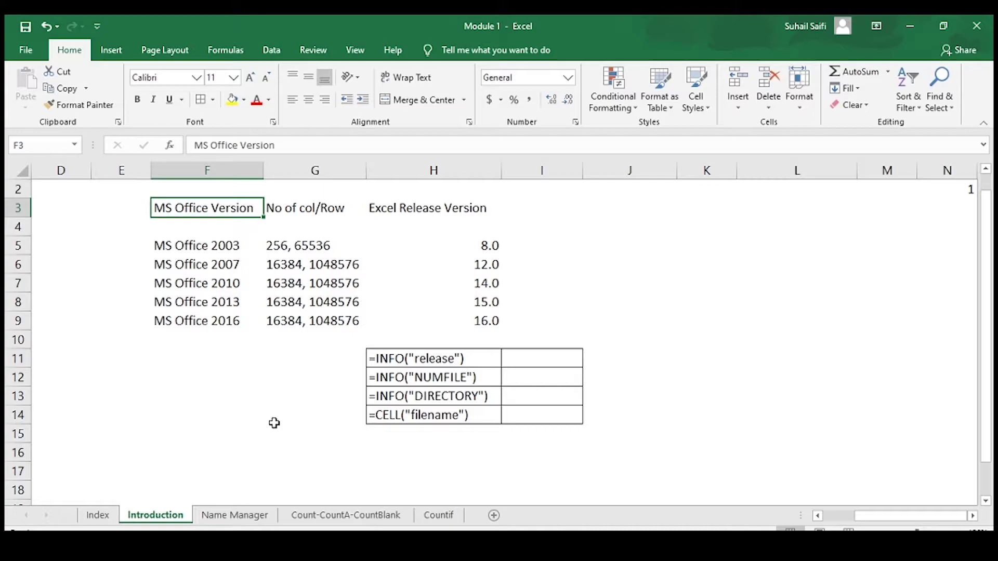
key(Down)
key(Down)
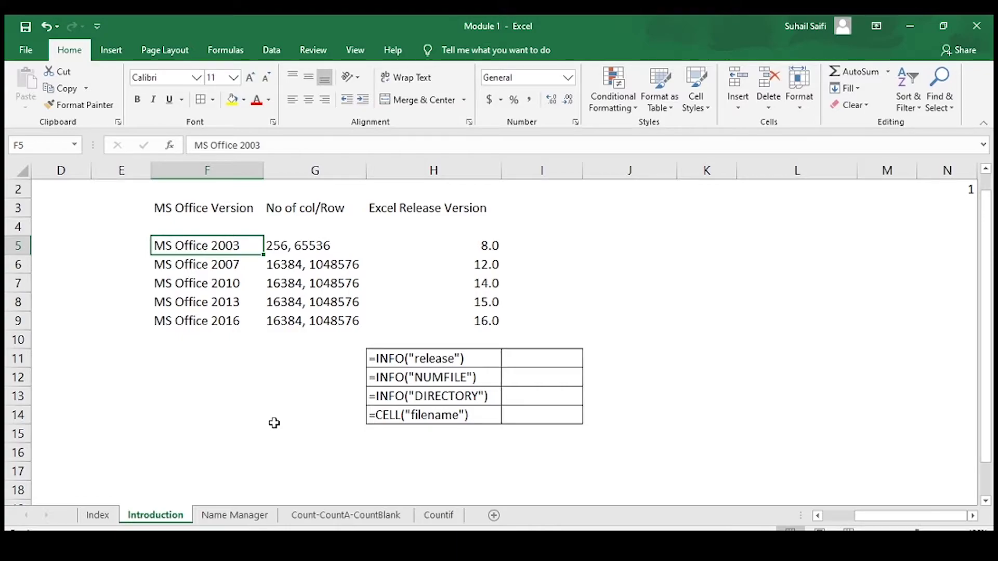
Examine the column and row limits for MS Office 2003, highlighting columns D to G and rows 3 to 13 as illustration.
click(290, 245)
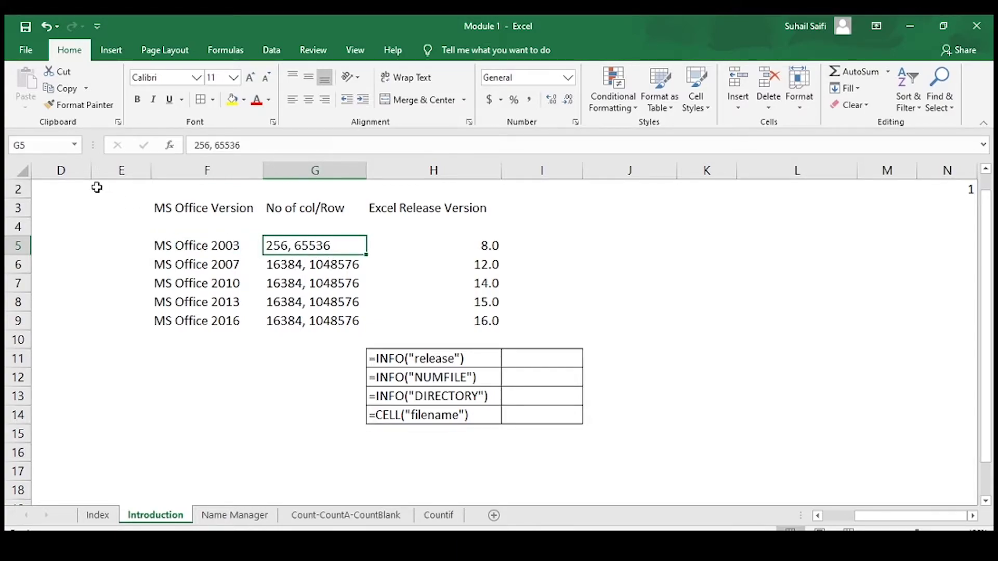
drag(79, 166, 298, 173)
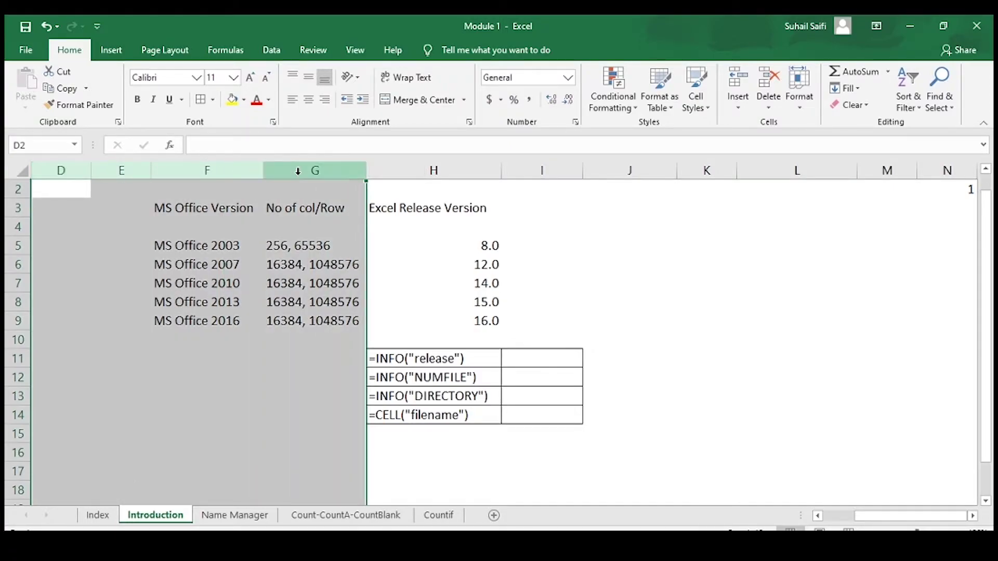
click(343, 249)
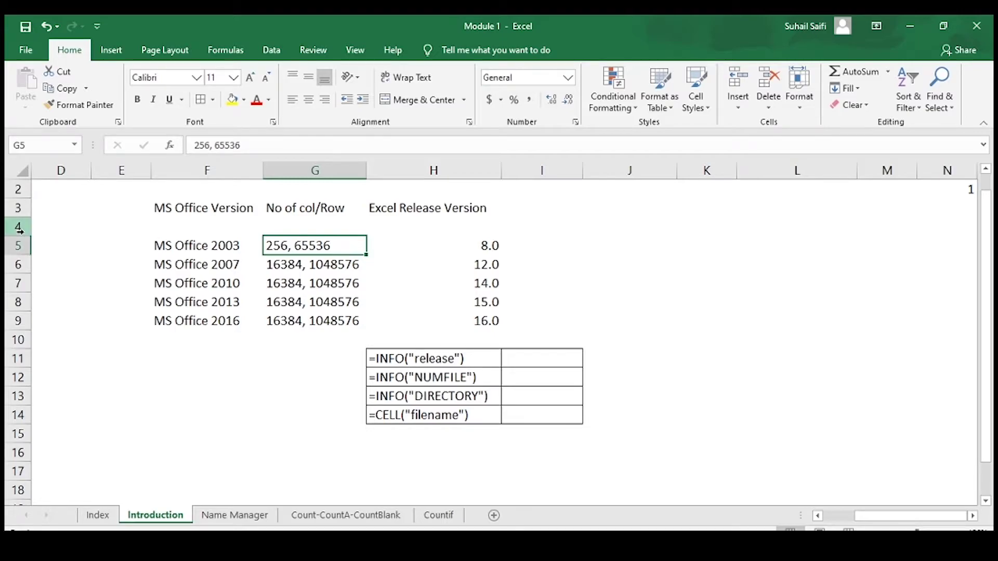
drag(17, 208, 9, 403)
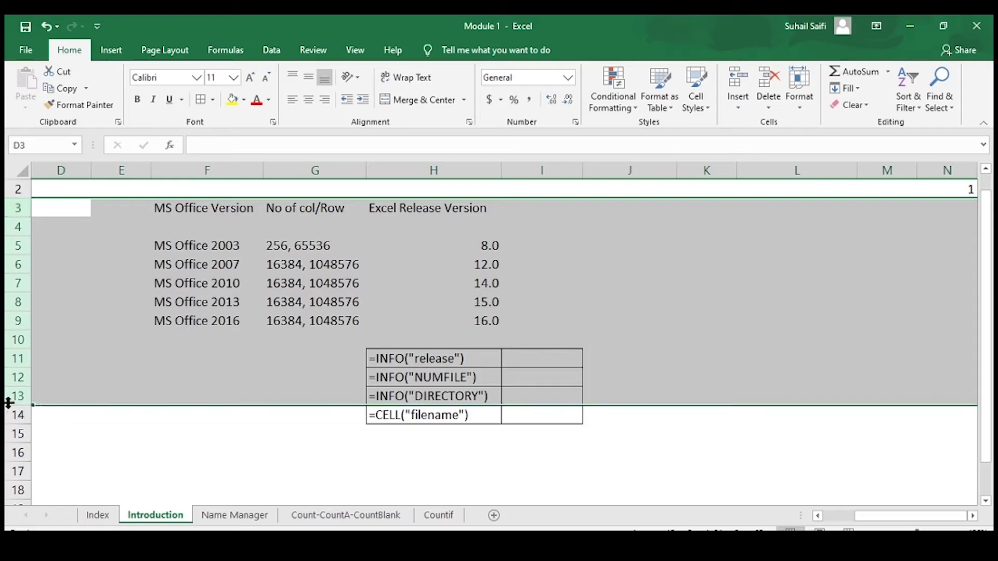
click(274, 341)
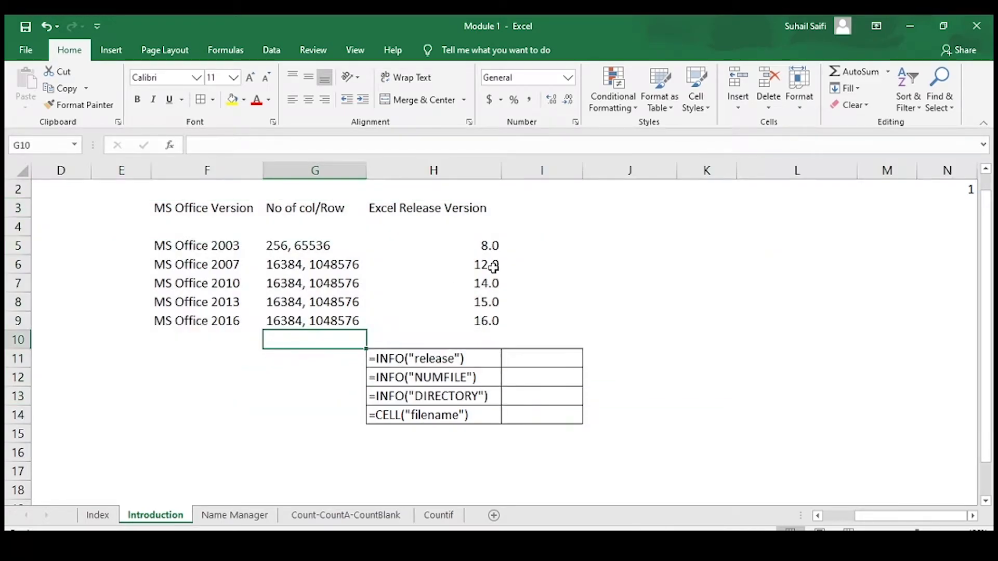
Go through the Excel Release Version values for each Office version, from MS Office 2003 to MS Office 2016.
click(466, 233)
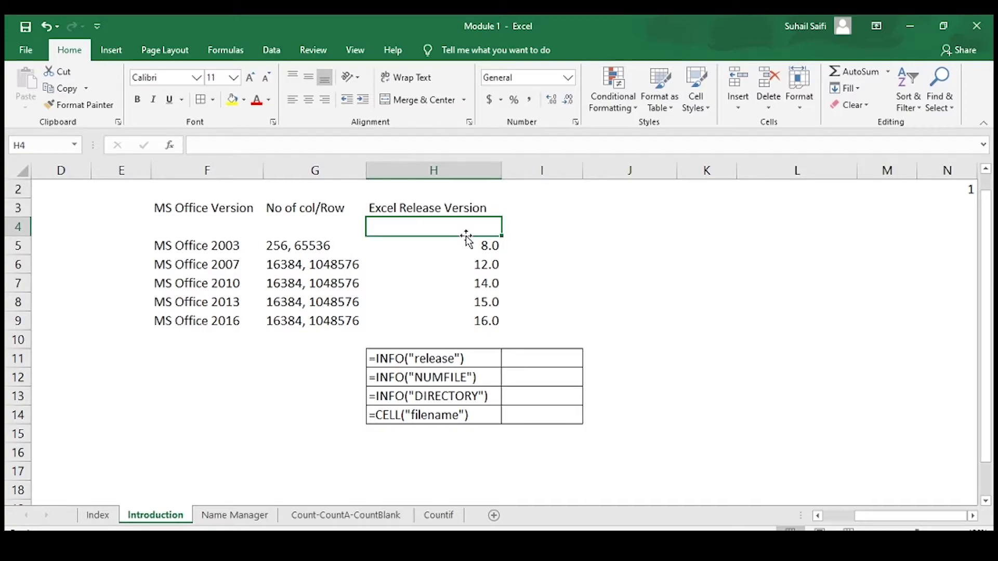
key(Down)
key(Down)
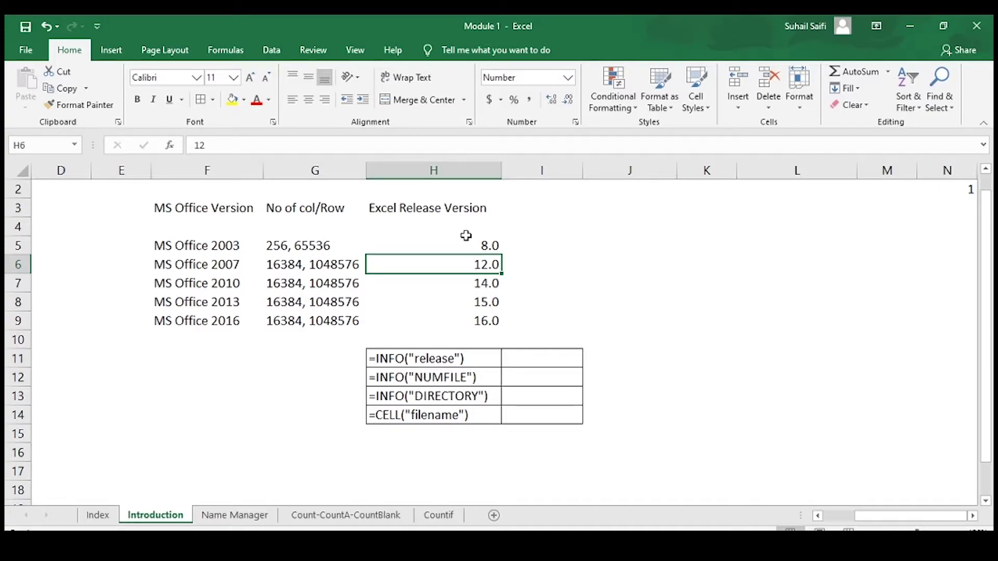
key(Down)
key(Down)
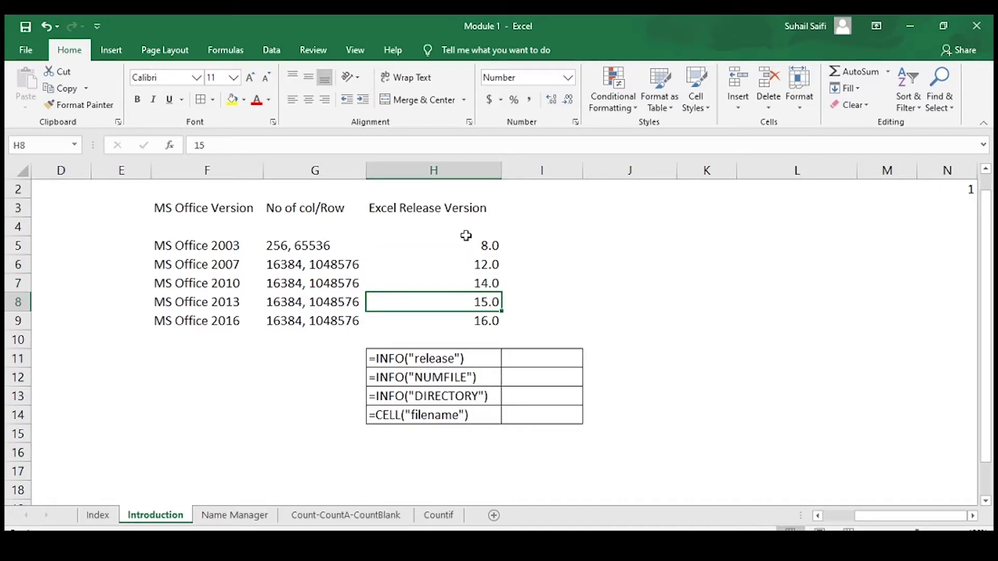
key(Down)
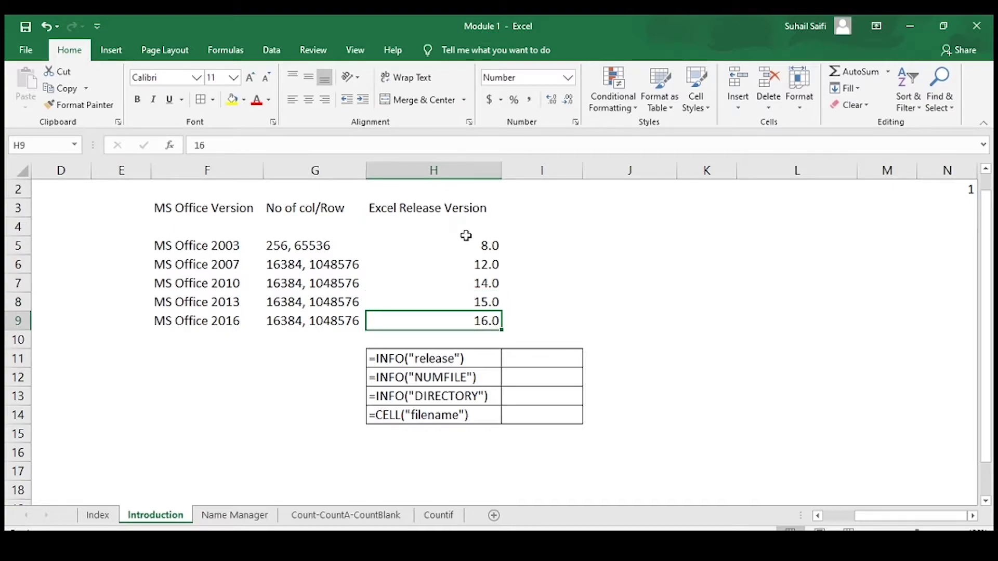
key(Down)
key(Up)
Enter the formula =INFO("RELEASE") in cell I11 to return the Excel version.
key(Down)
key(Down)
key(Right)
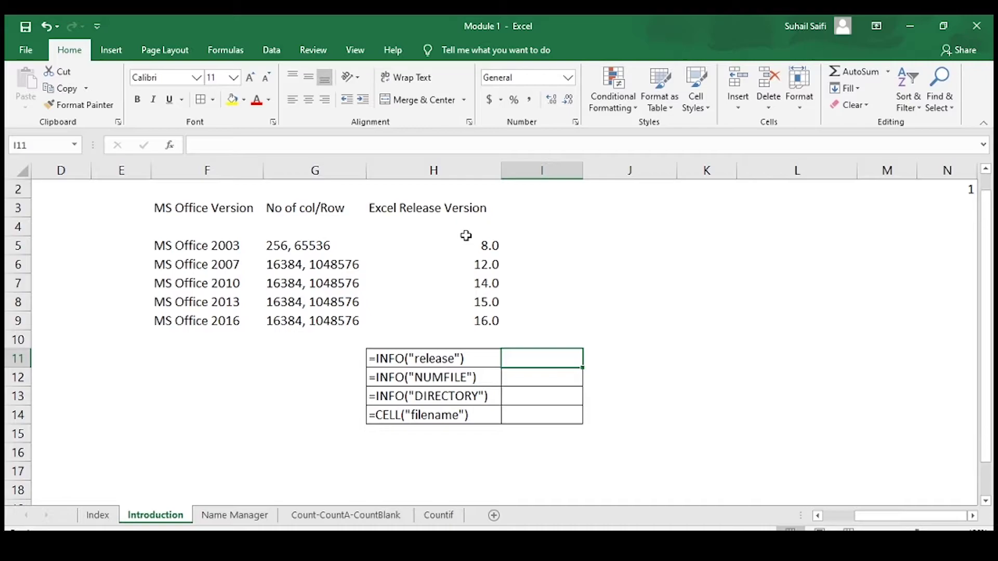
text(=)
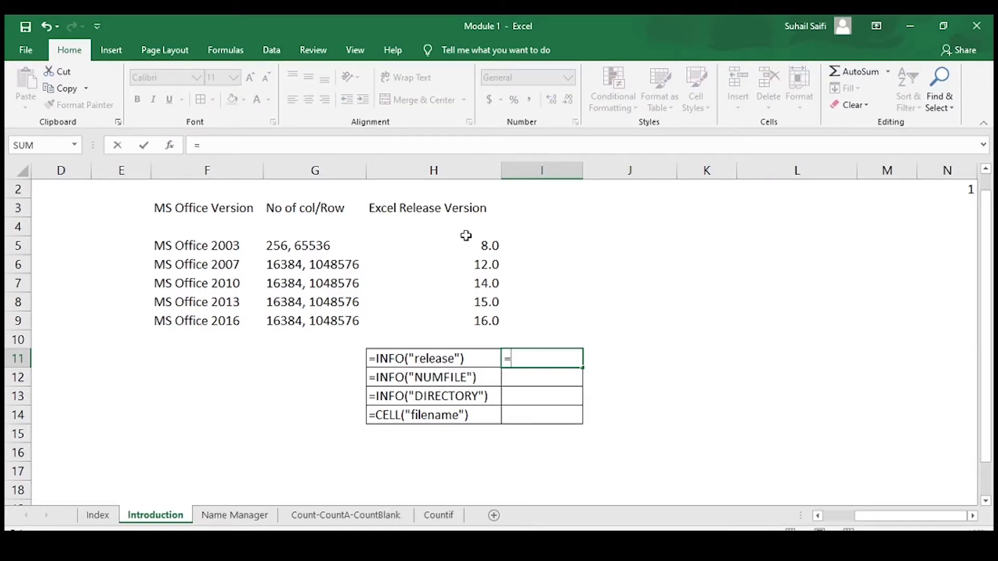
text(info)
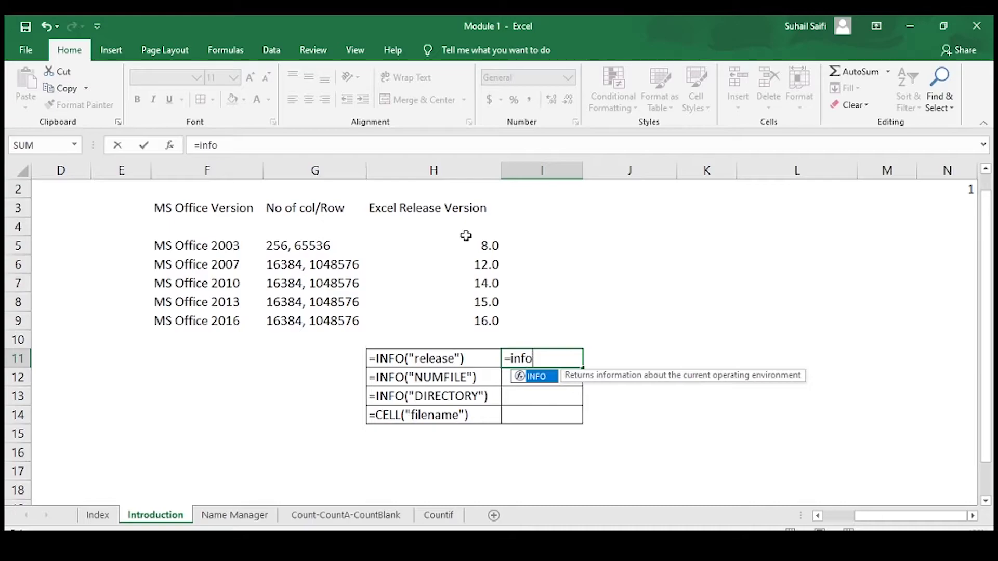
key(Tab)
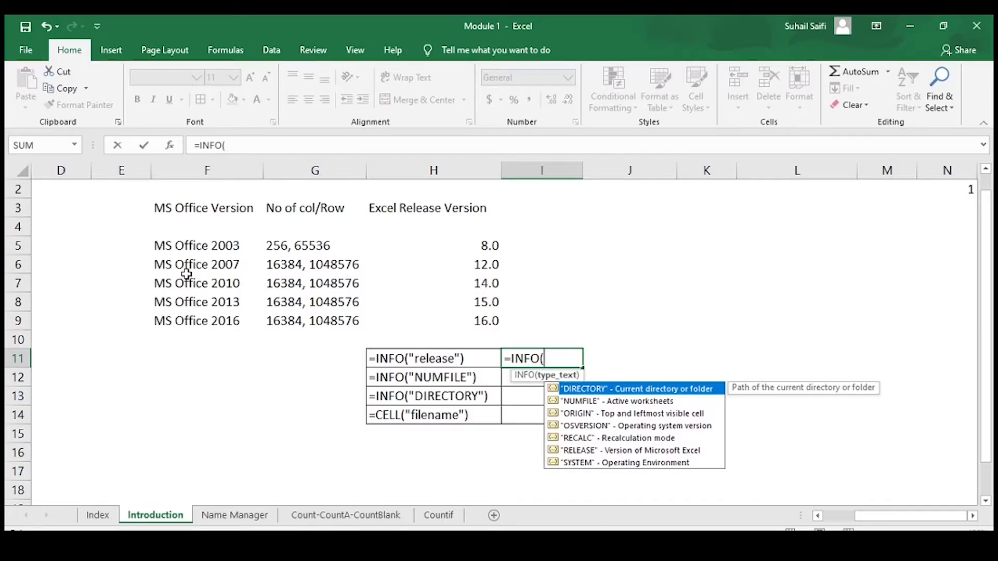
text("release)
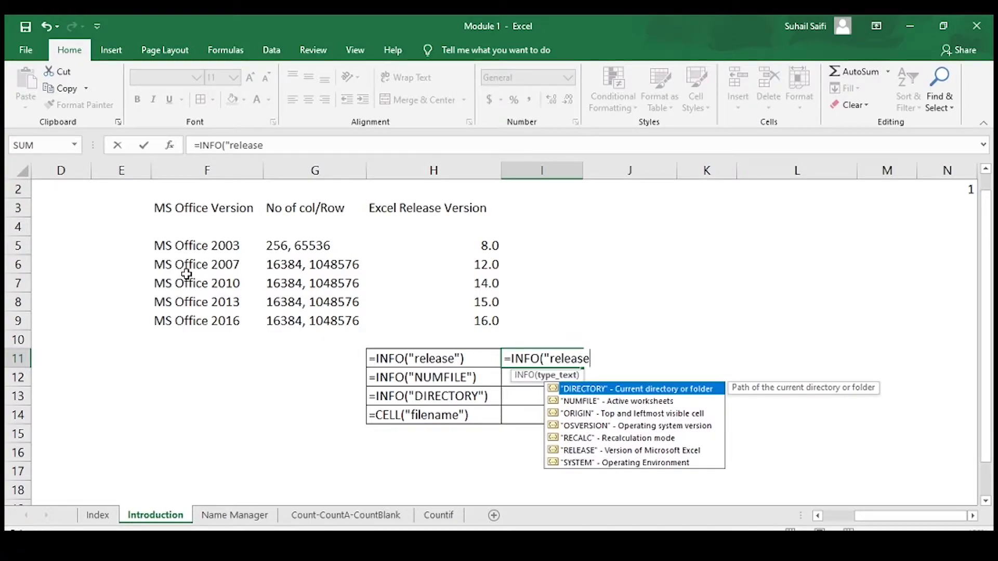
key(Down)
key(Down)
key(Down)
key(Down)
key(Down)
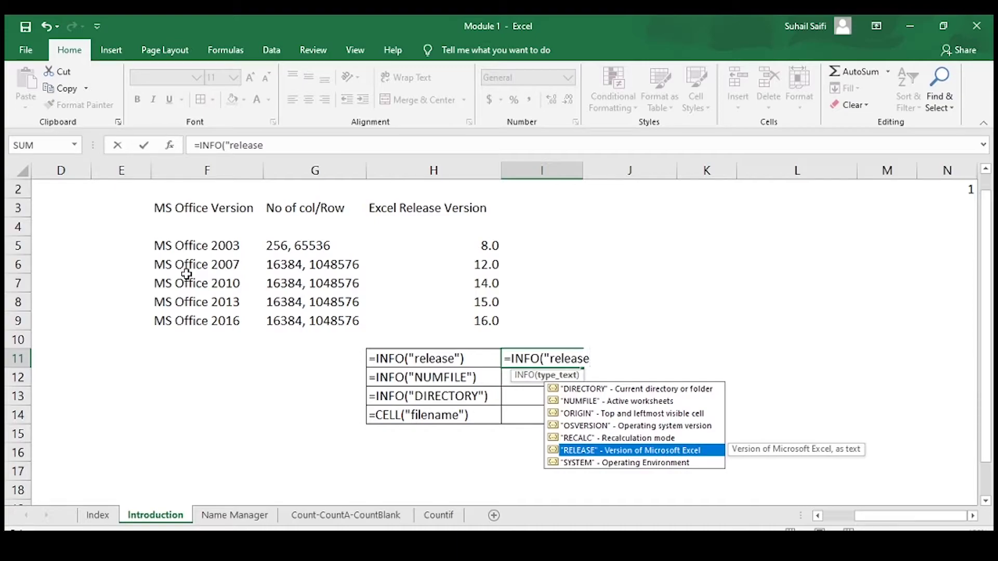
double_click(612, 451)
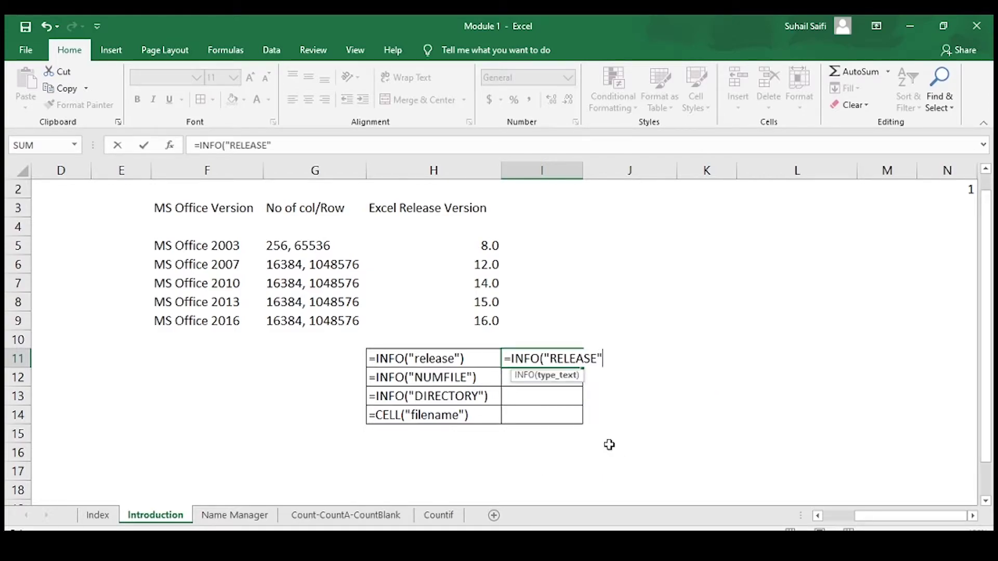
text())
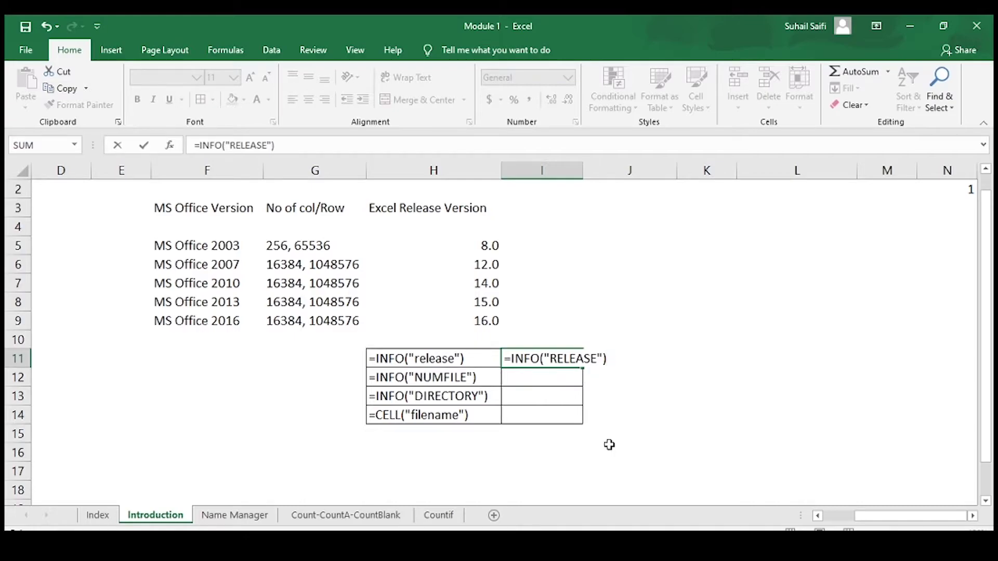
key(Return)
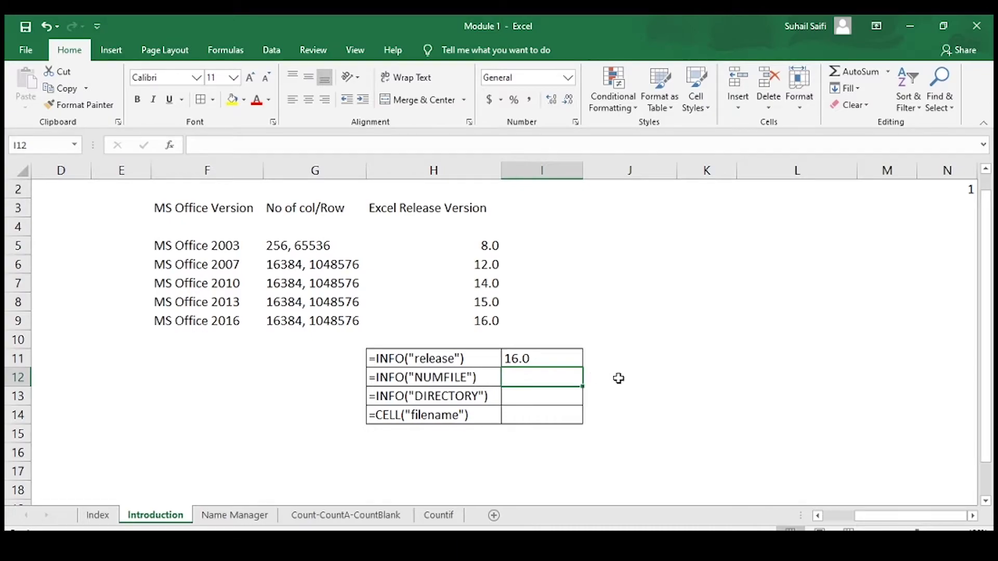
Enter the formula =INFO("NUMFILE") in cell I12 to return the number of active worksheets.
text(=in)
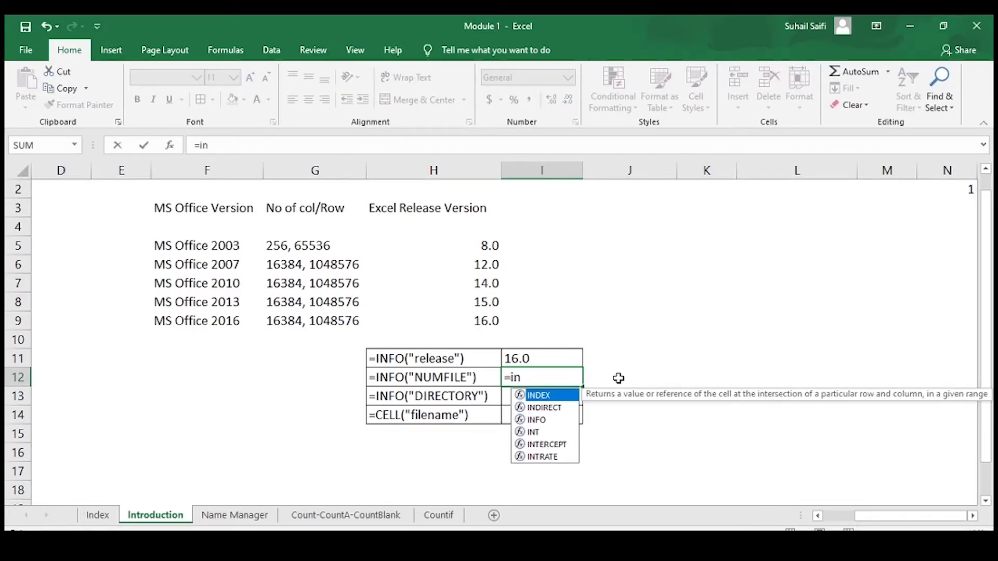
text(fo)
key(Tab)
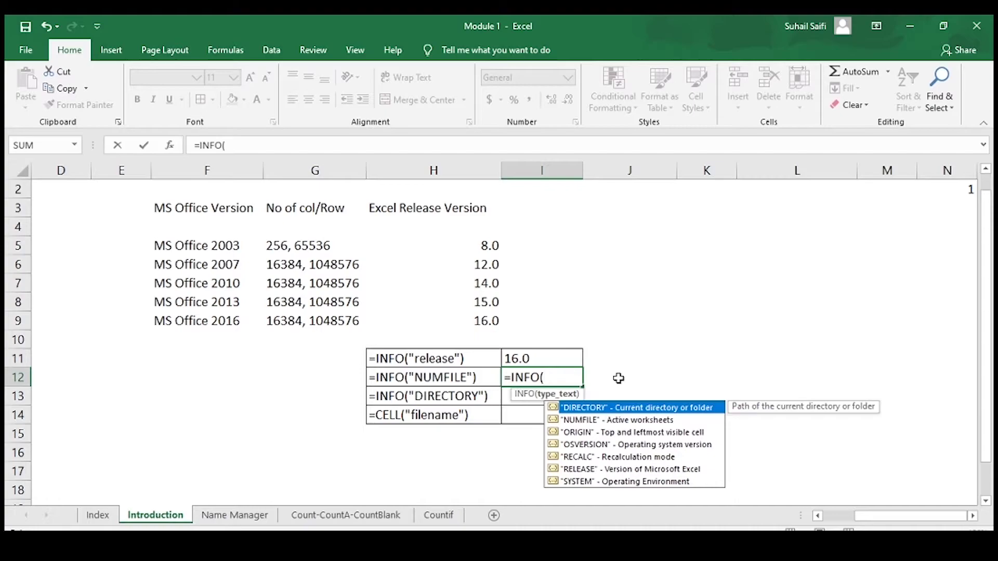
key(Down)
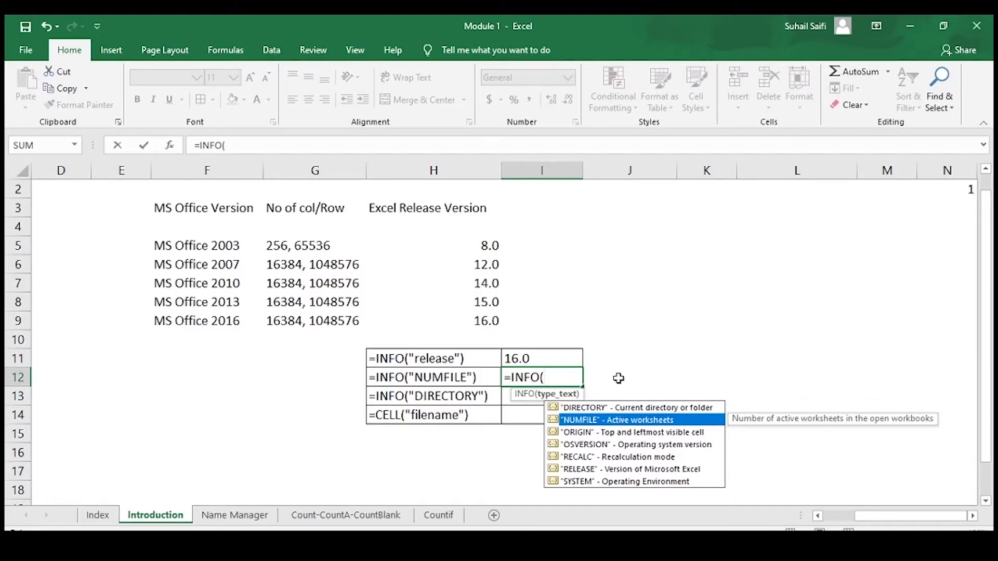
key(Tab)
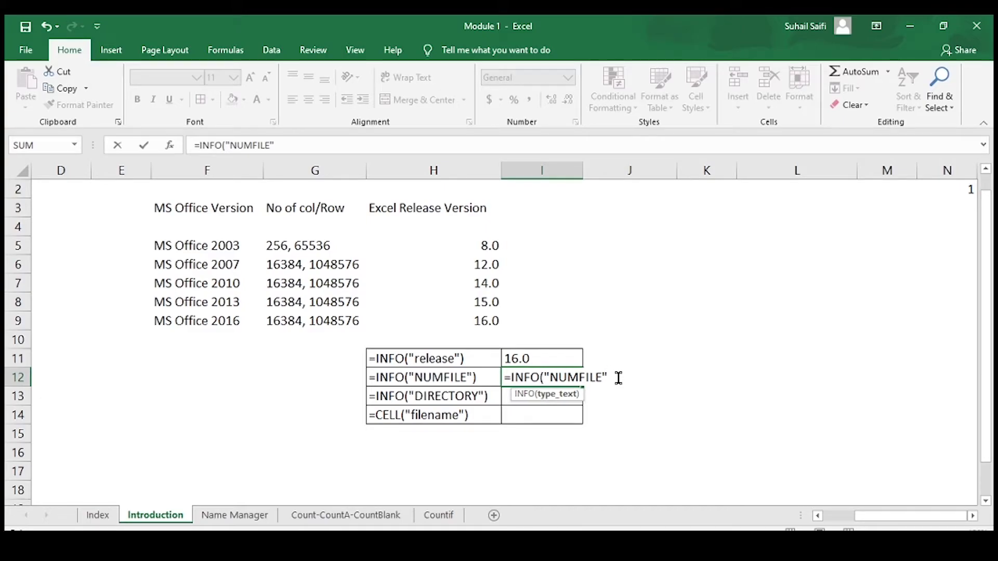
text())
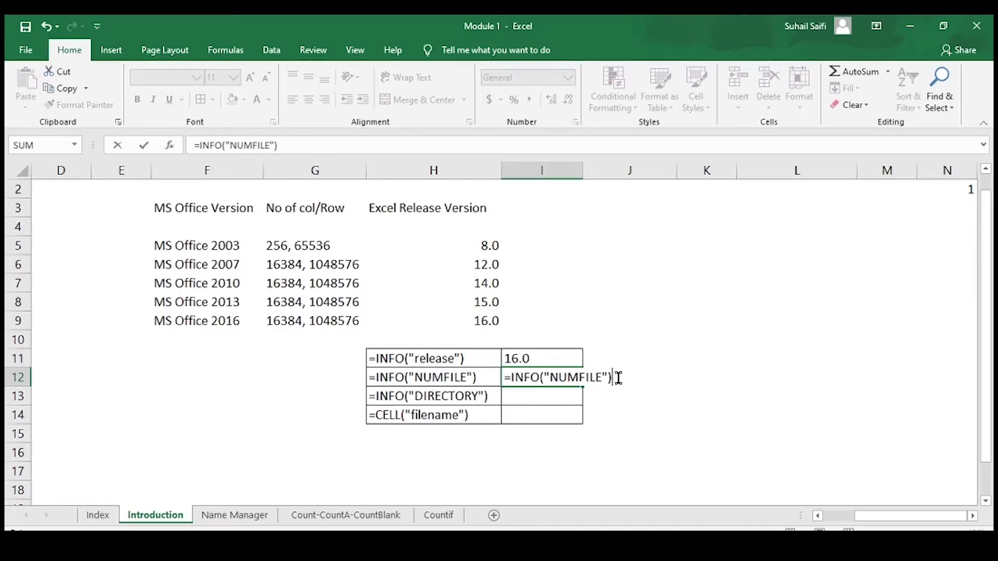
key(Return)
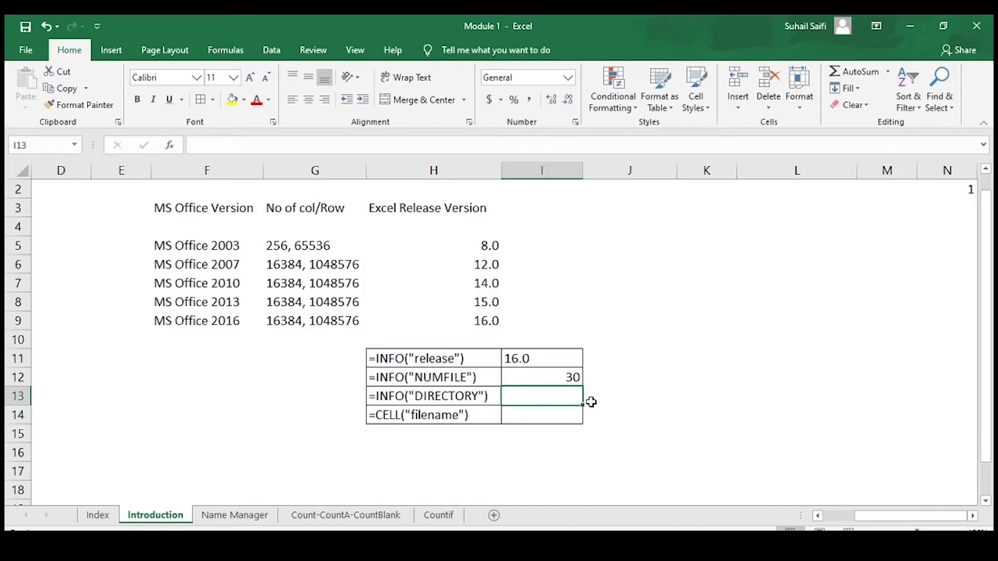
Enter the formula =INFO("DIRECTORY") in cell I13 to return the current folder path.
text(=info)
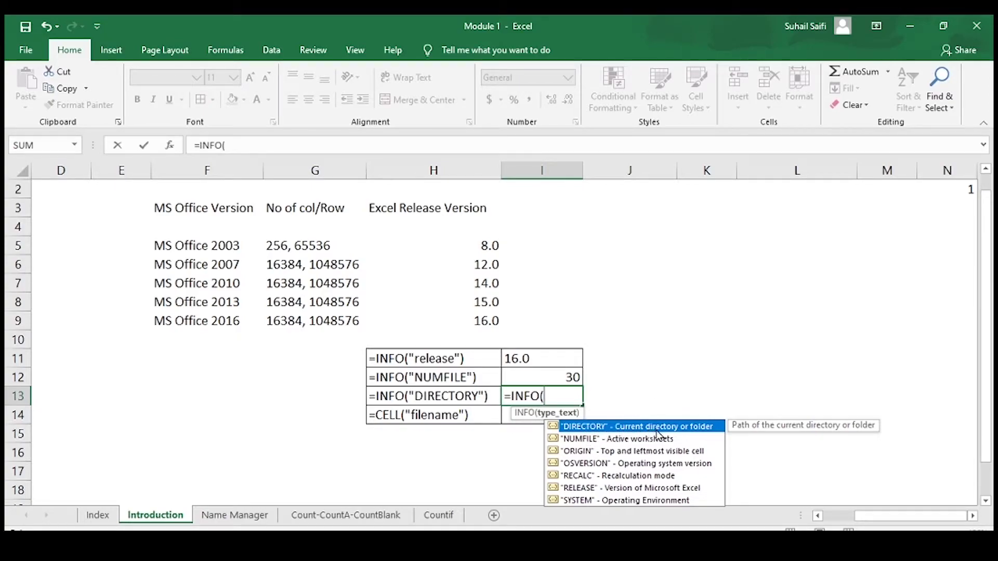
double_click(695, 426)
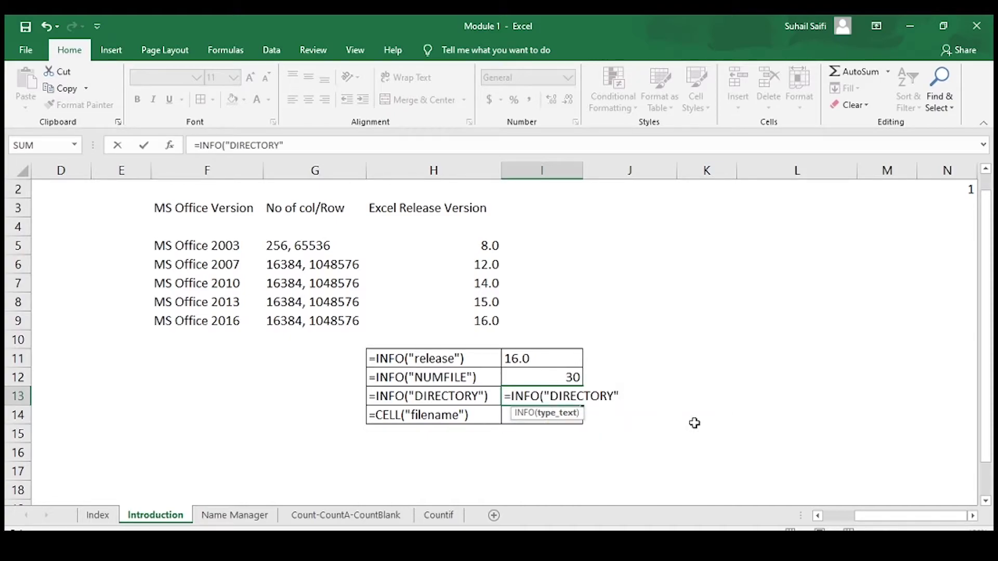
text())
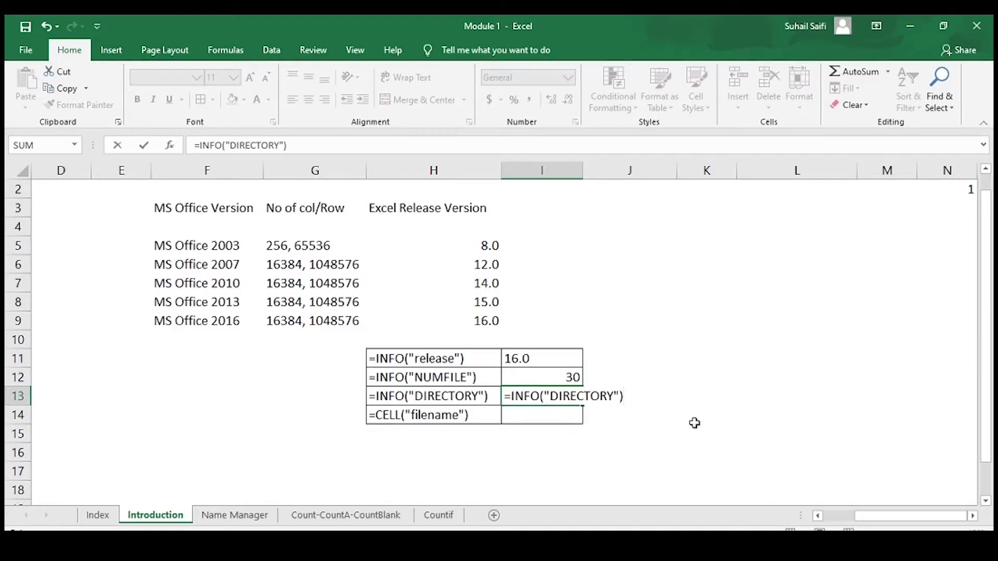
key(Return)
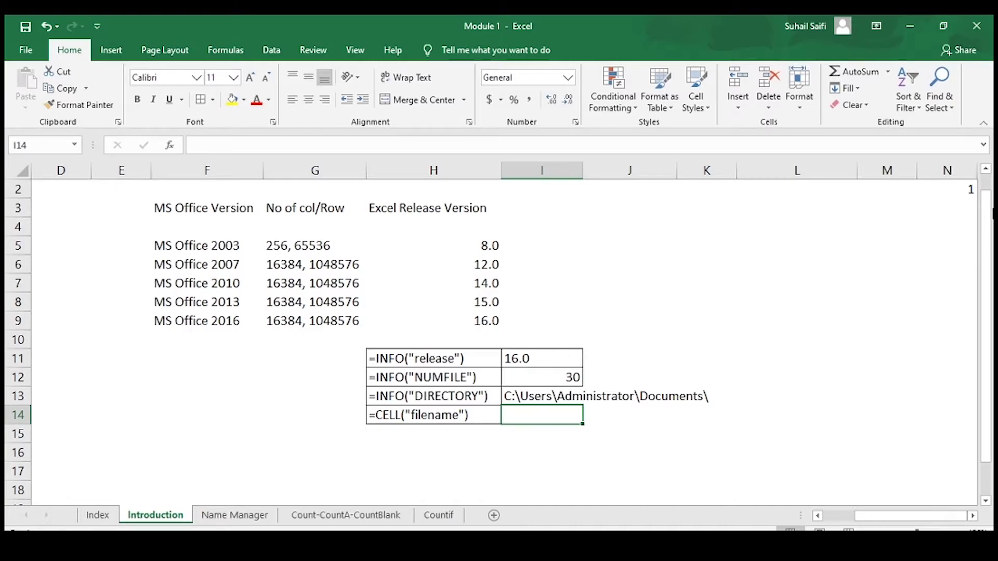
Enter the formula =CELL("filename") in cell I14 to return the workbook's full path and sheet name.
text(=cel)
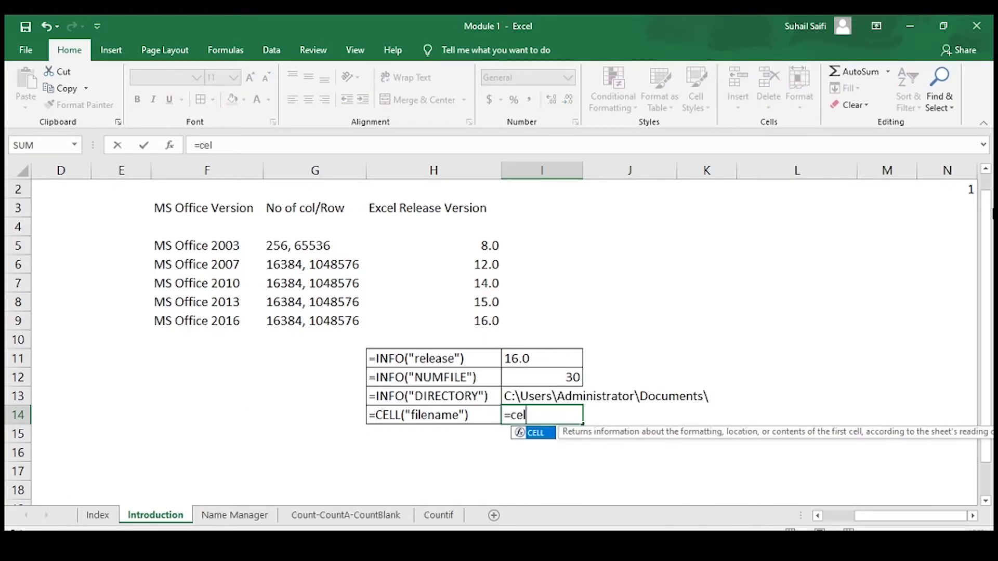
text(l)
key(Tab)
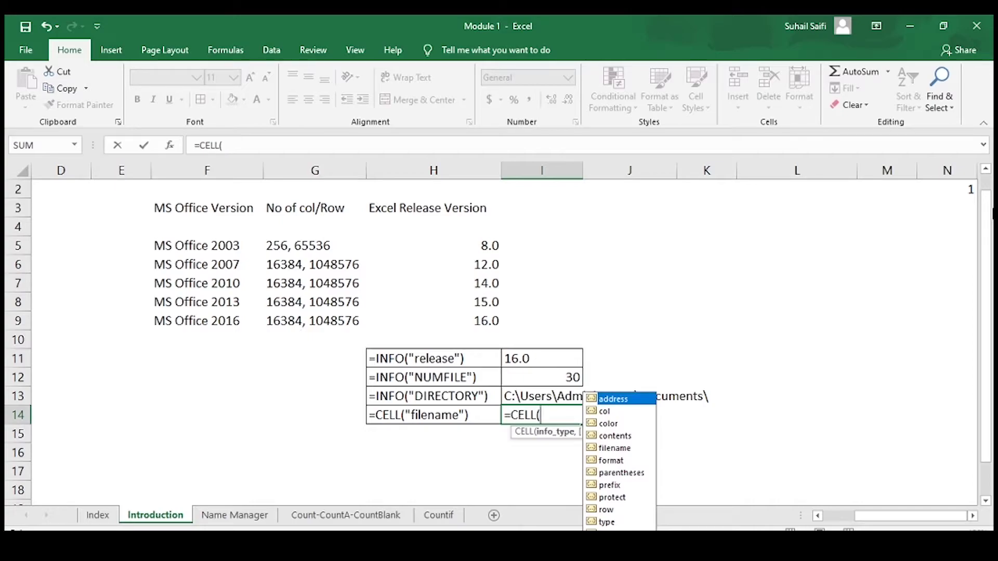
text("filename"))
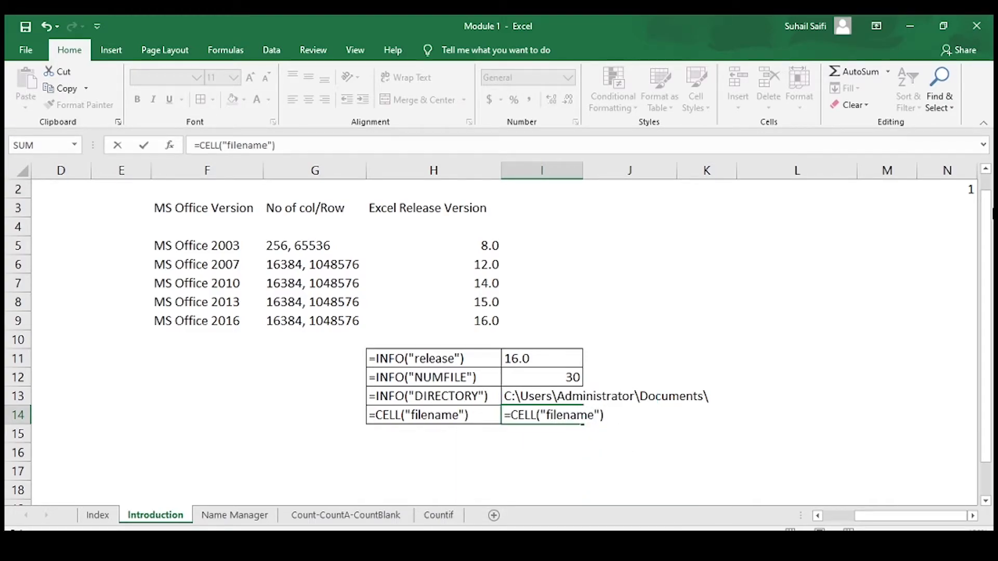
key(Return)
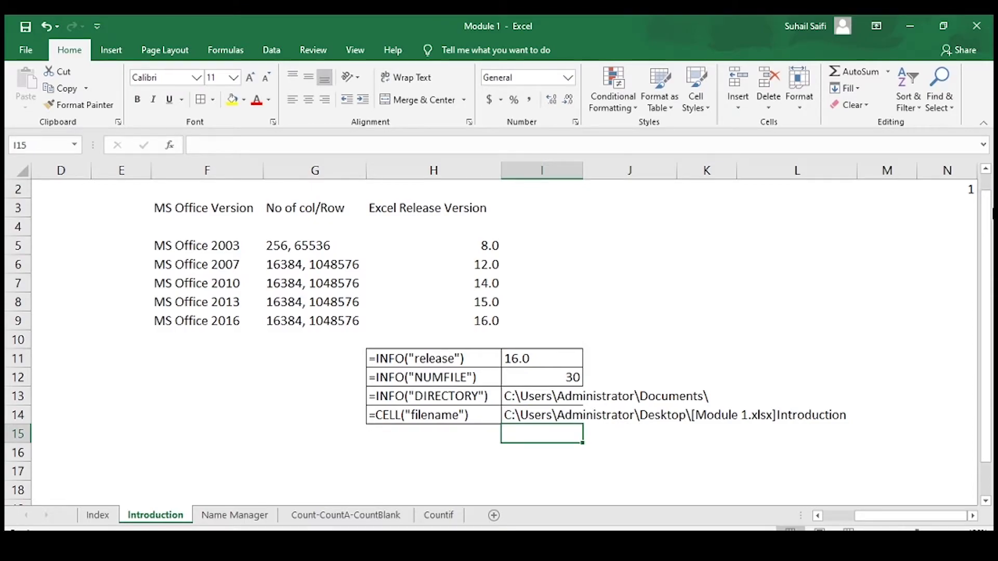
Go through the folder path, workbook name and sheet name returned by the CELL formula in row 14.
key(Up)
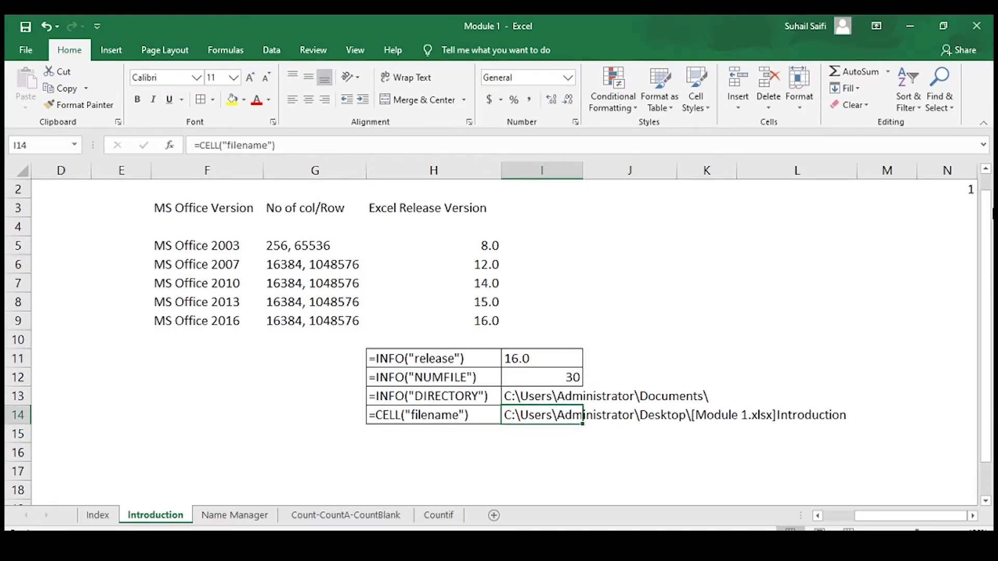
key(Right)
key(Down)
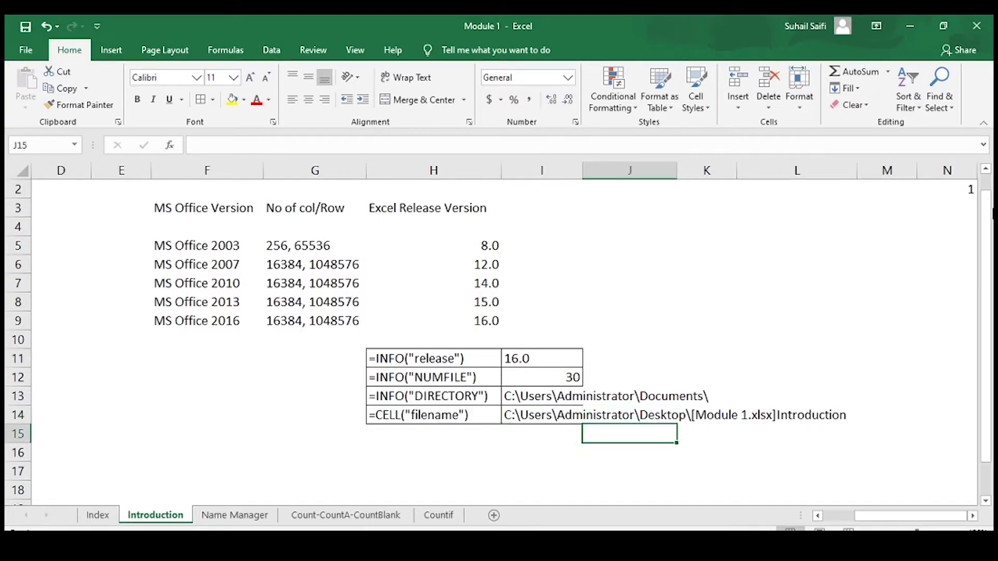
key(Up)
key(Right)
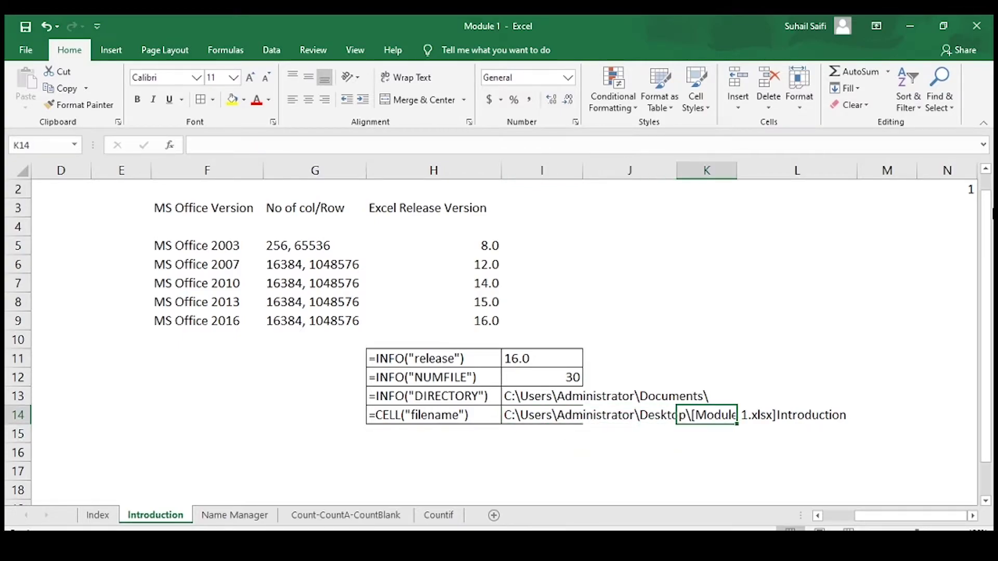
key(Right)
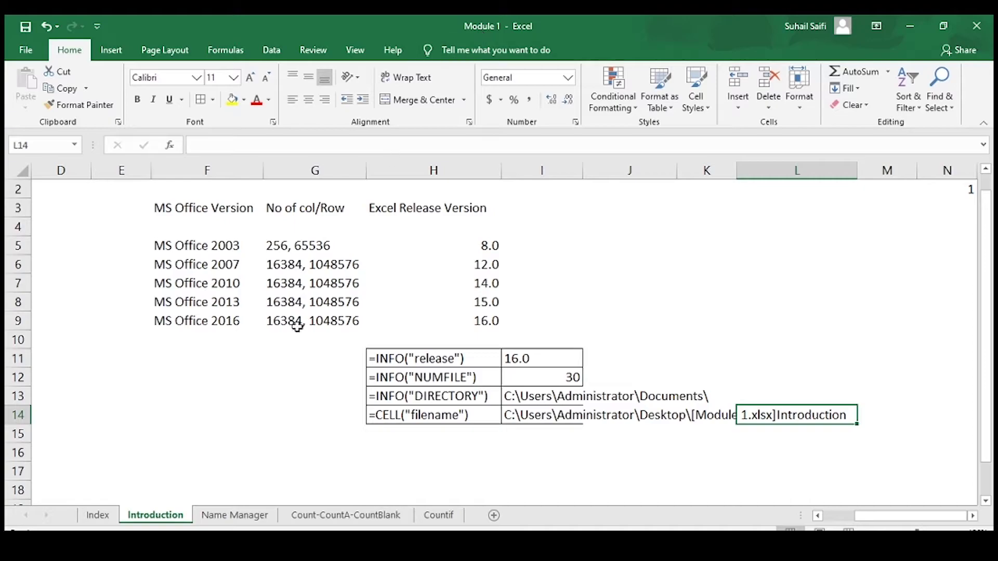
click(296, 382)
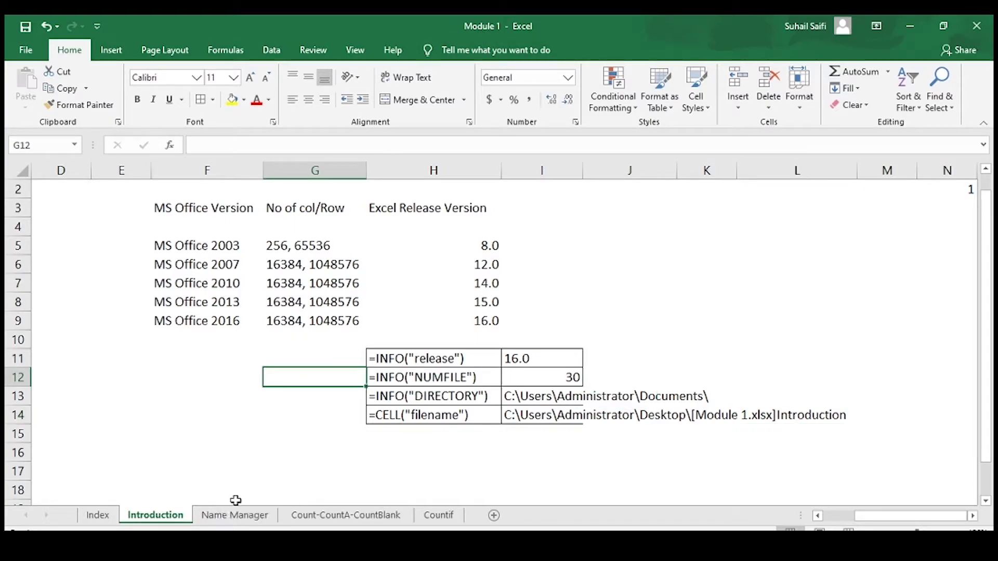
On the Name Manager sheet, enter =SUM(Data1) in cell E15 to total the Data2 column range E5:E12.
click(234, 520)
click(279, 446)
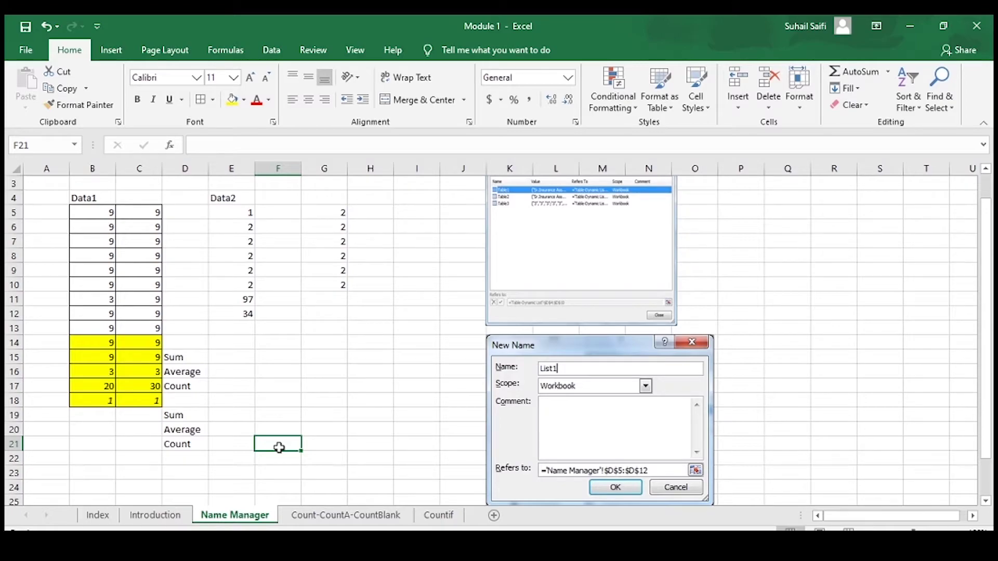
key(Up)
key(Up)
key(Up)
key(Up)
key(Up)
key(Up)
key(Left)
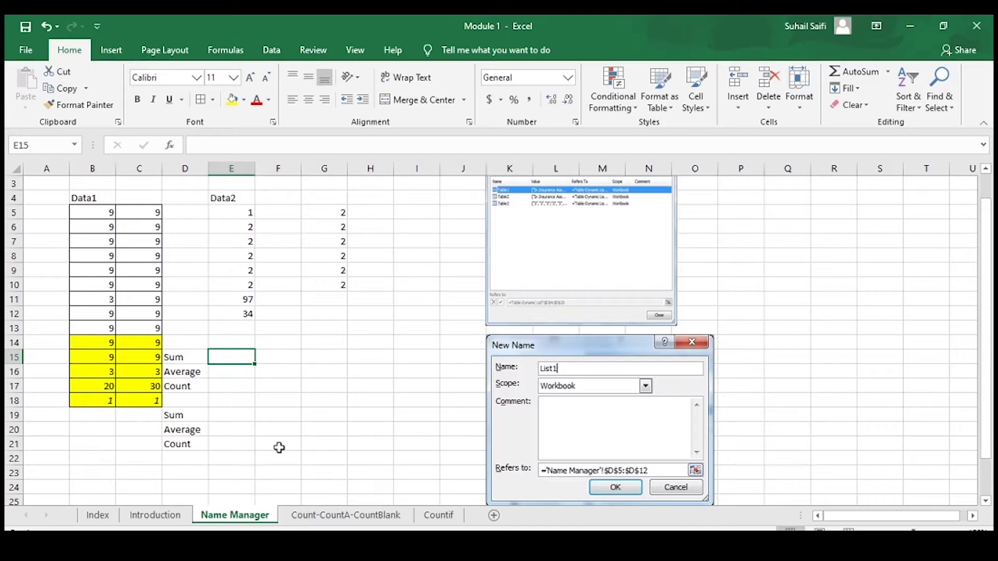
text(=sum)
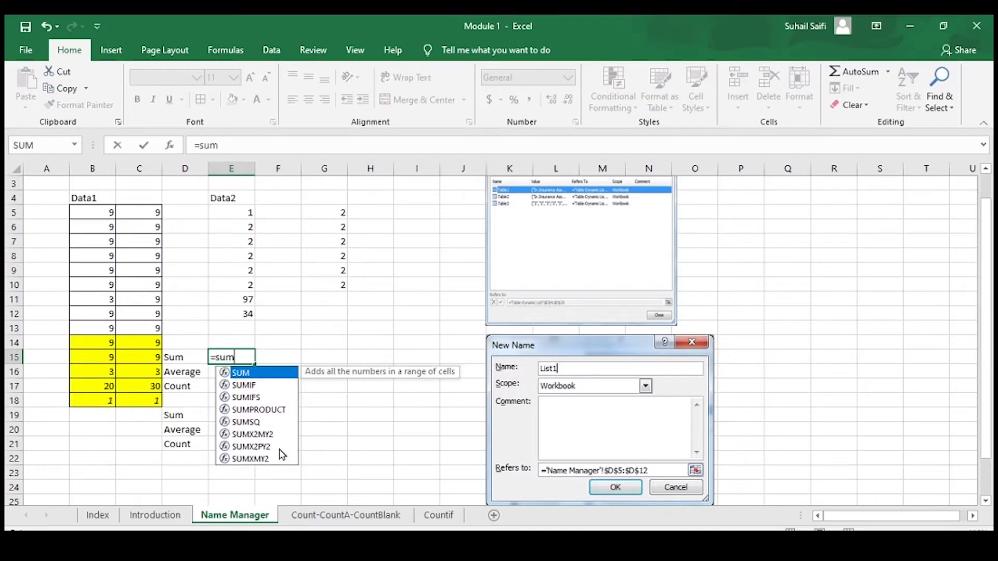
key(Tab)
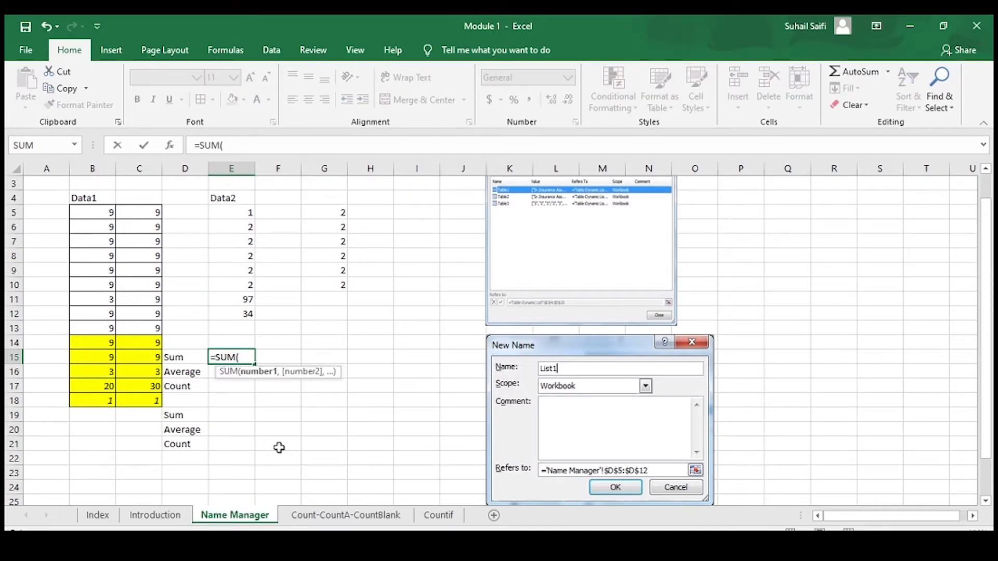
key(Up)
key(Up)
key(Up)
key(shift+Up)
key(shift+Up)
key(shift+Up)
key(shift+Up)
key(shift+Up)
key(shift+Up)
key(shift+Up)
key(shift+Up)
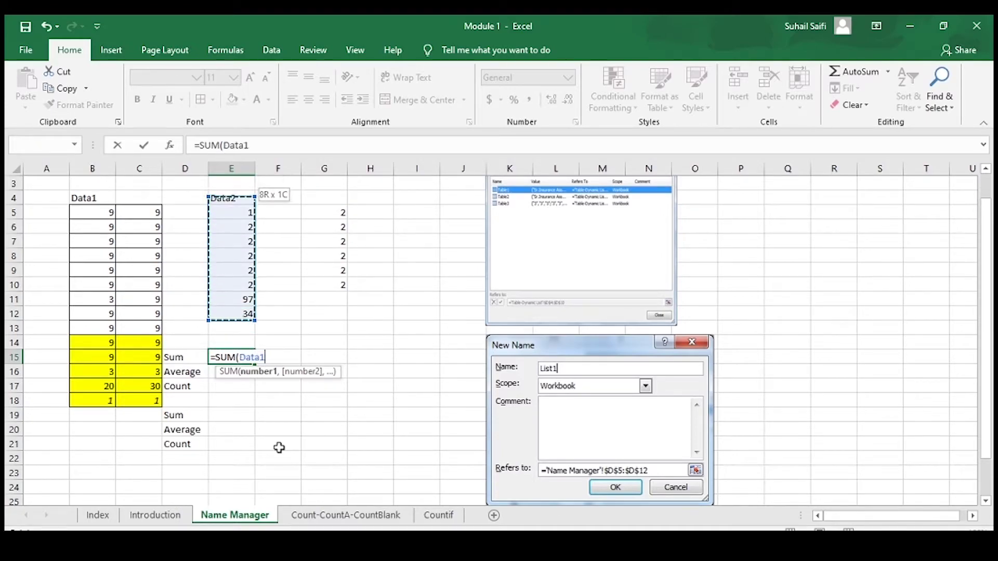
key(shift+Down)
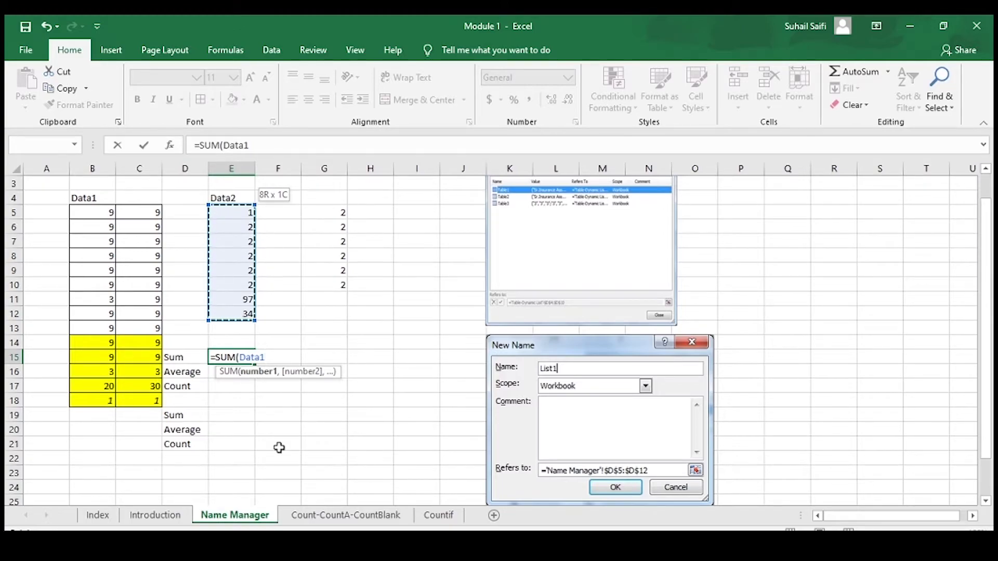
text())
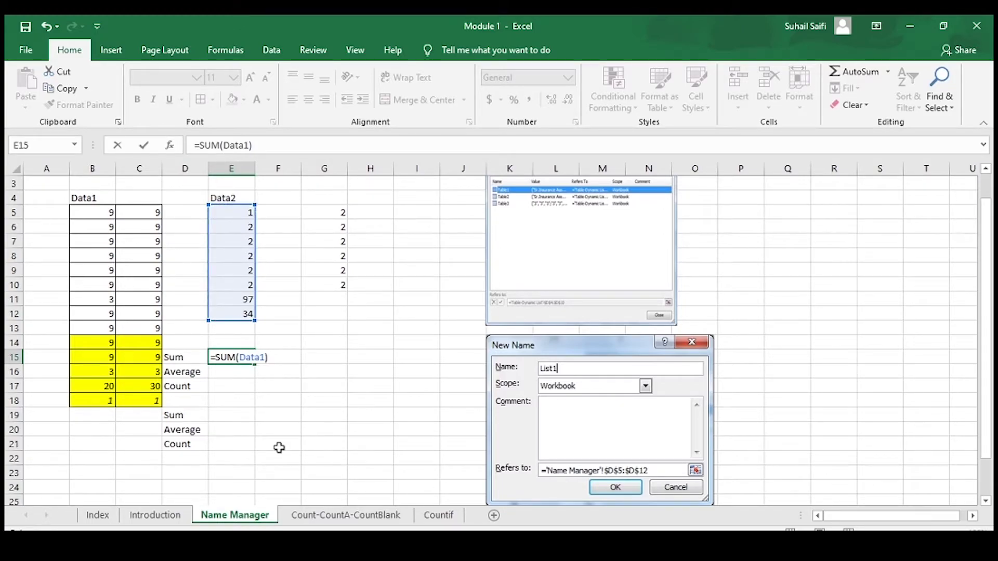
key(Return)
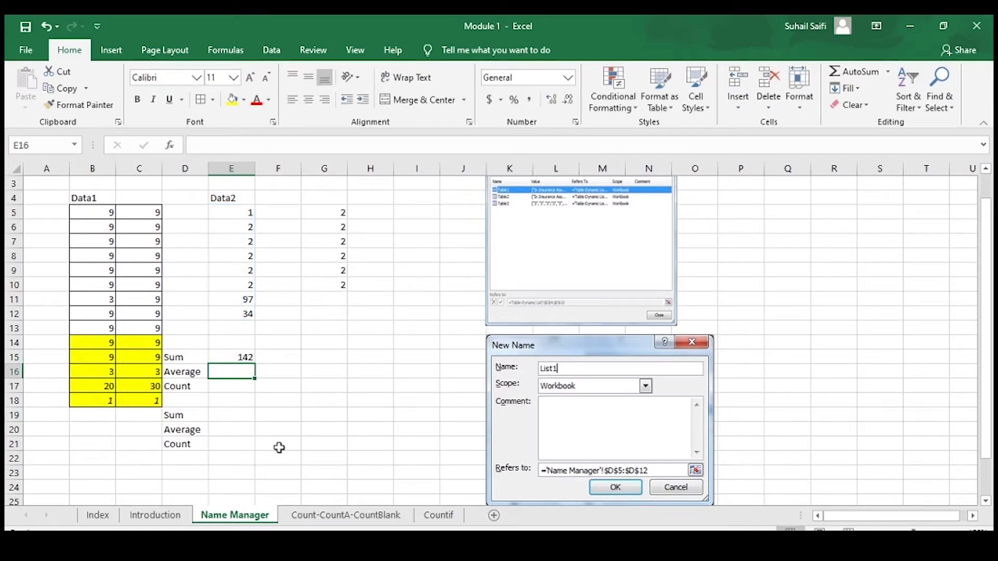
Enter =AVERAGE(Data1) in cell E16 to average the values in E5:E12.
text(=)
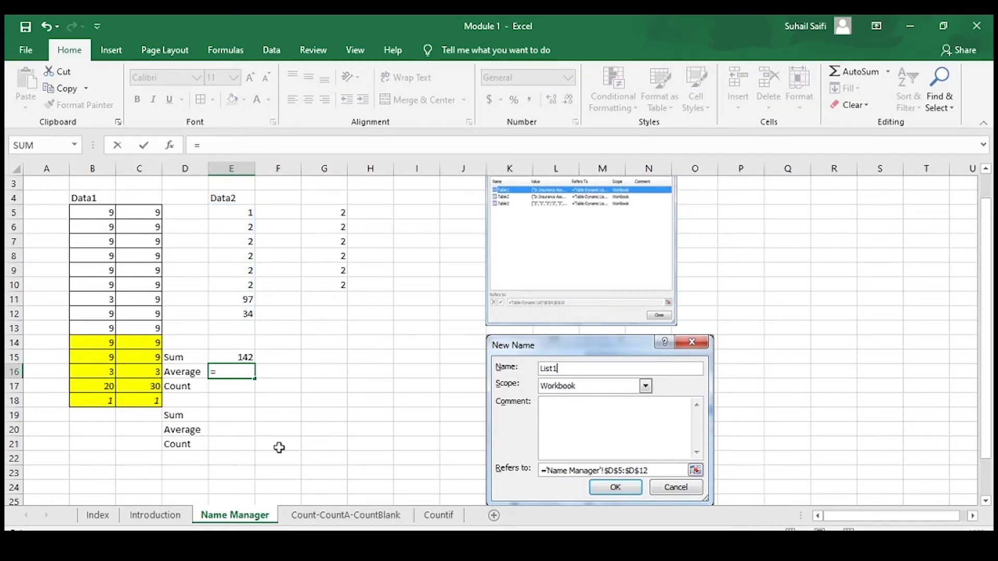
text(avera)
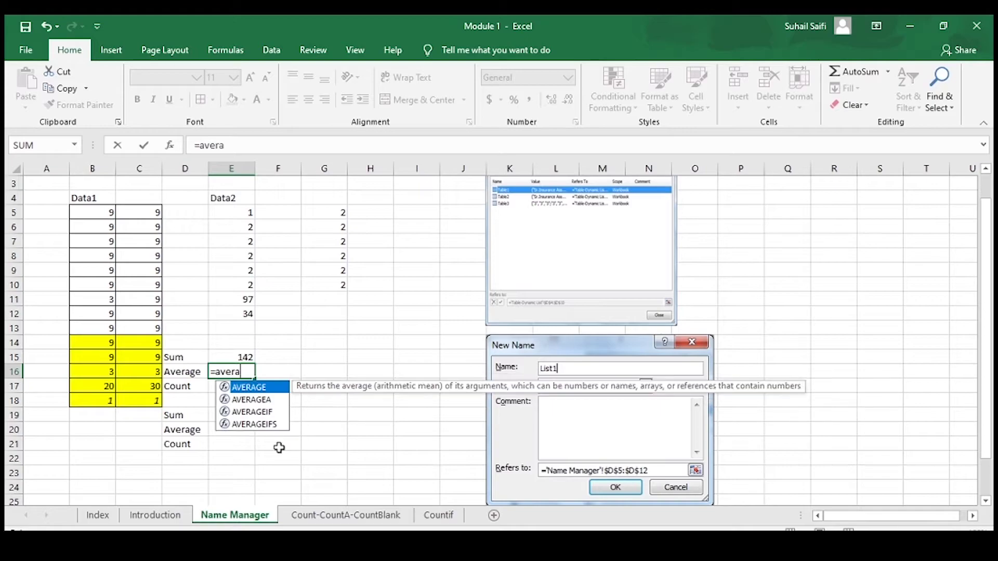
key(Tab)
key(Up)
key(Up)
key(Up)
key(Up)
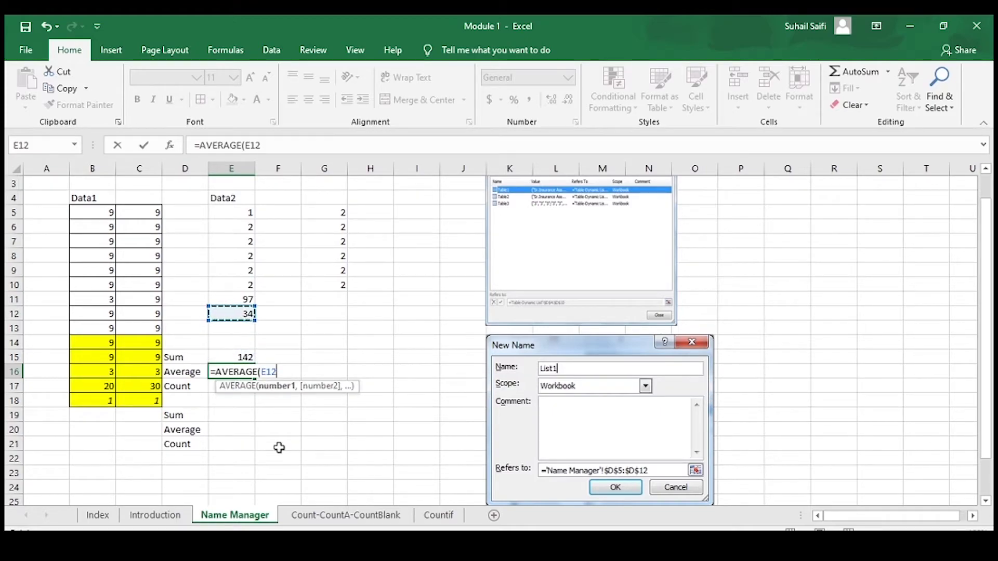
key(ctrl+shift+Up)
text())
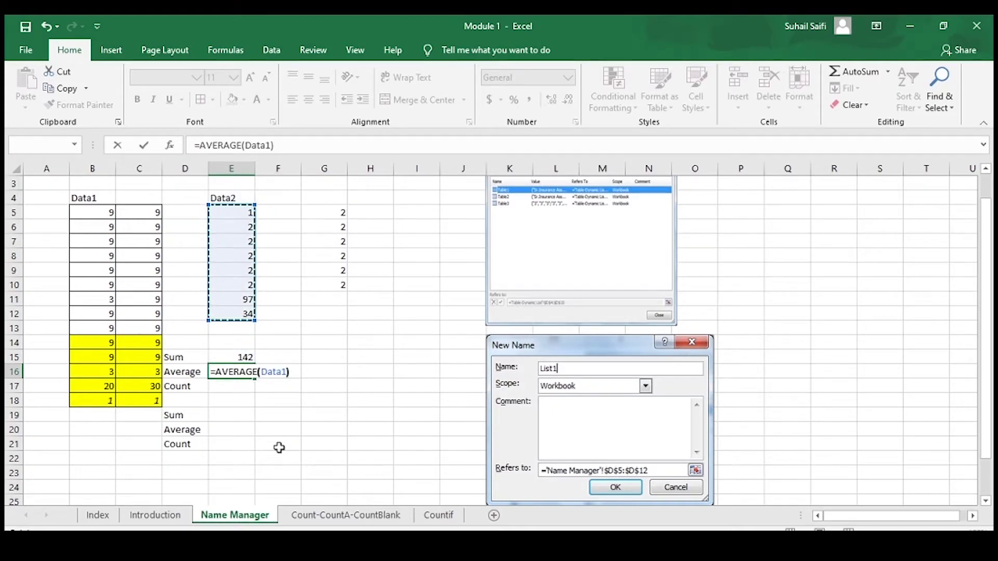
key(Return)
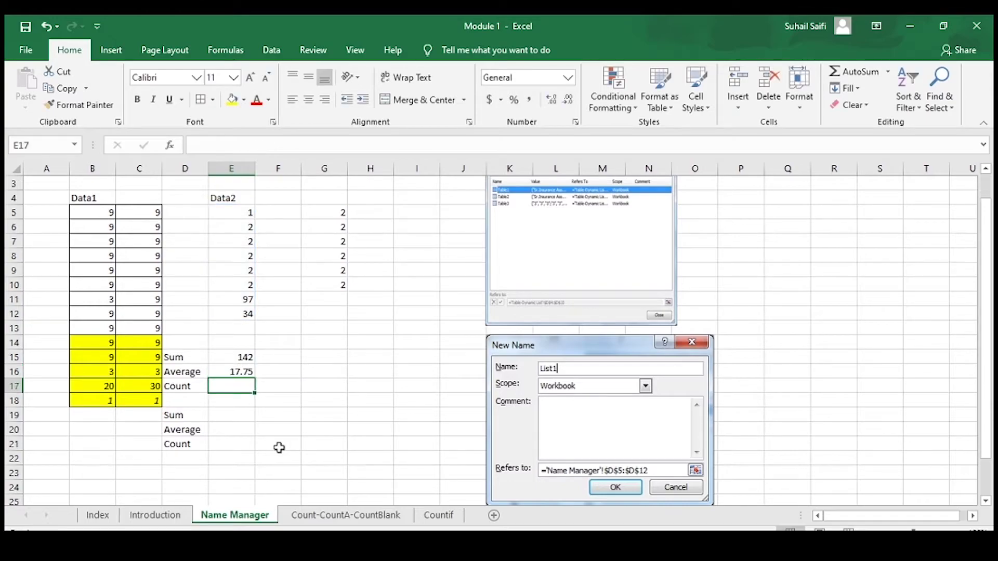
Enter a COUNT formula on the Data1 named range (E5:E12) in cell E17.
text(=)
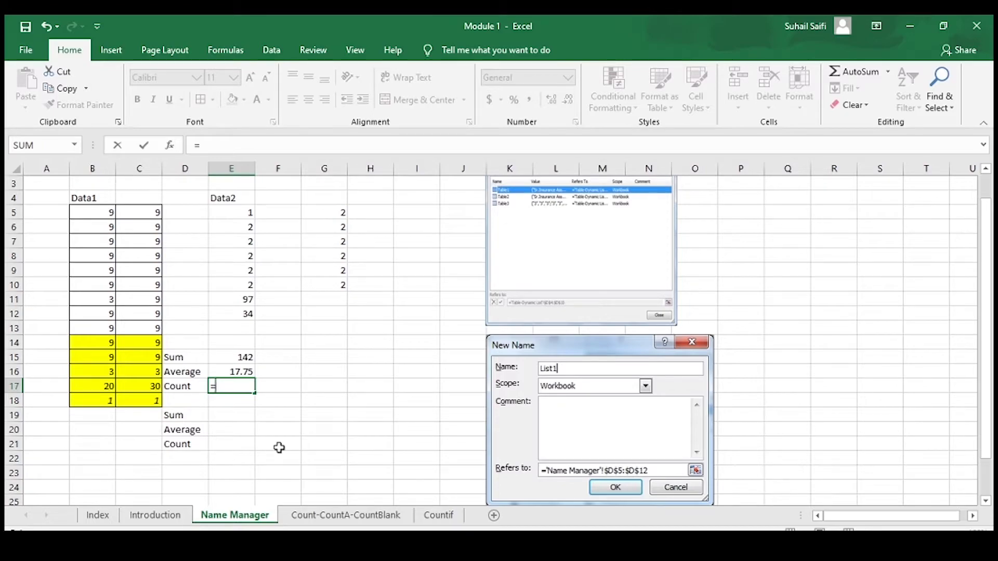
text(count)
key(Tab)
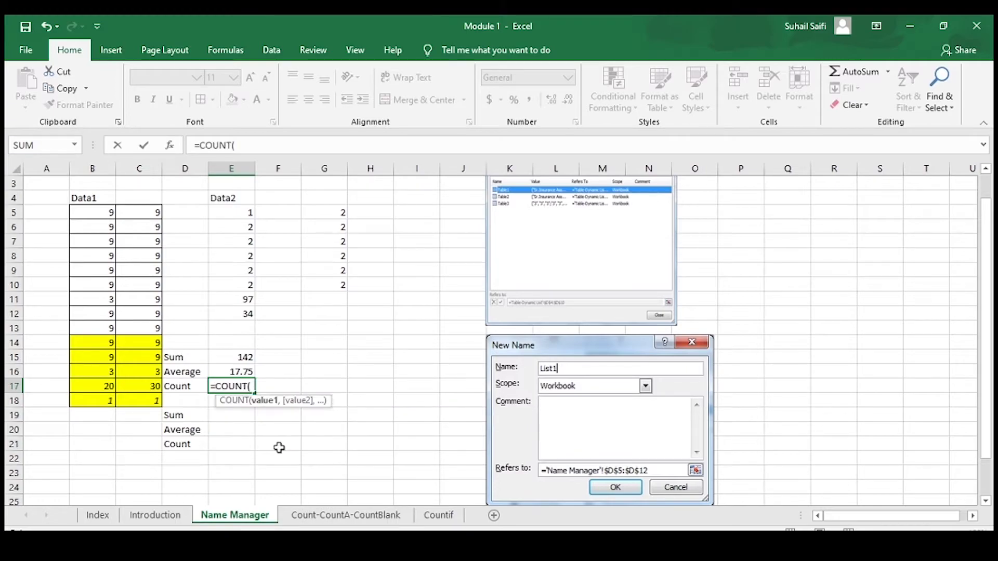
key(Up)
key(Up)
key(Up)
key(Up)
key(Up)
key(shift+Up)
key(shift+Up)
key(shift+Up)
key(shift+Up)
key(shift+Up)
key(shift+Up)
key(shift+Up)
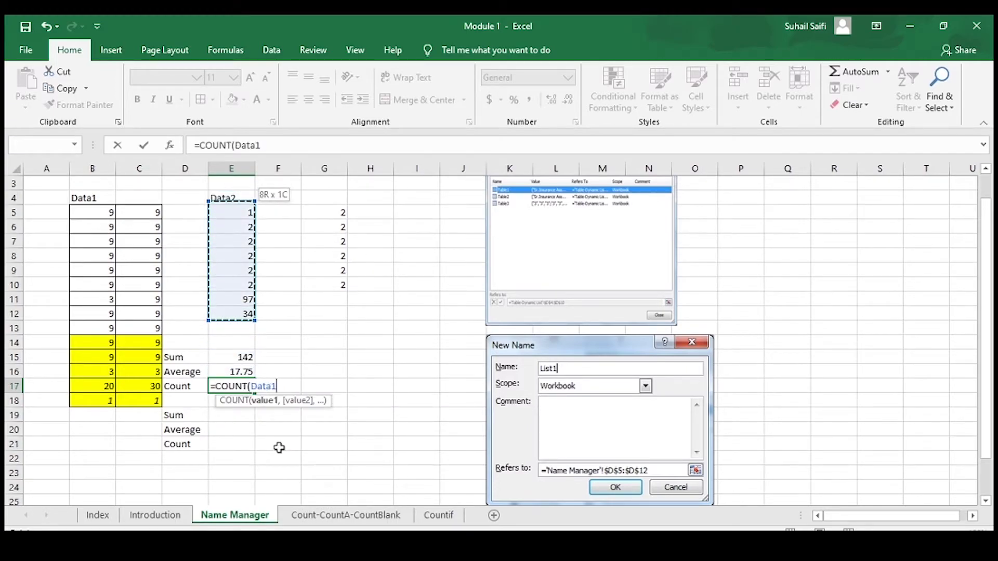
key(Return)
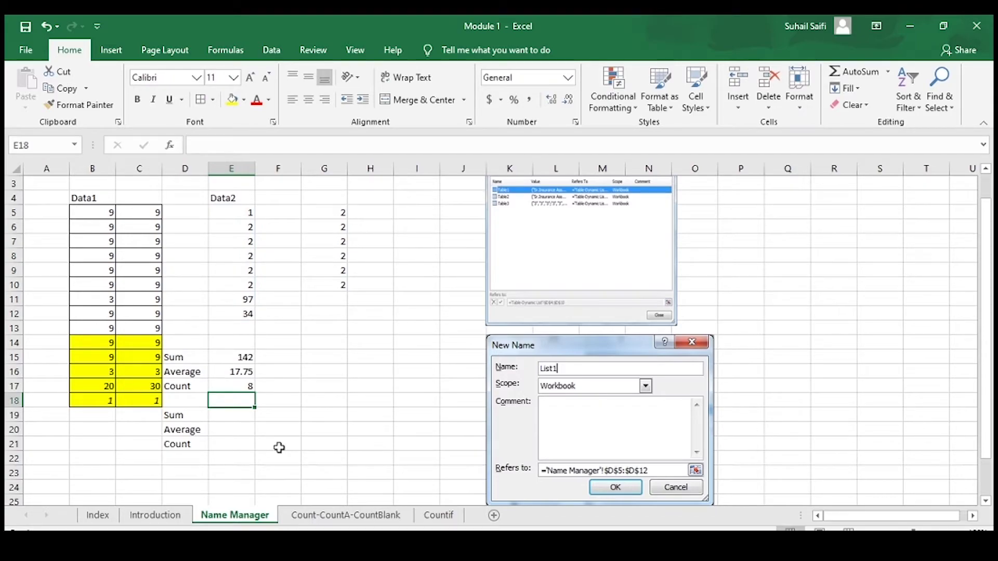
With cell E19 selected, define a workbook-scope name Ram in the Name Manager that refers to E5:E12.
key(Down)
key(Down)
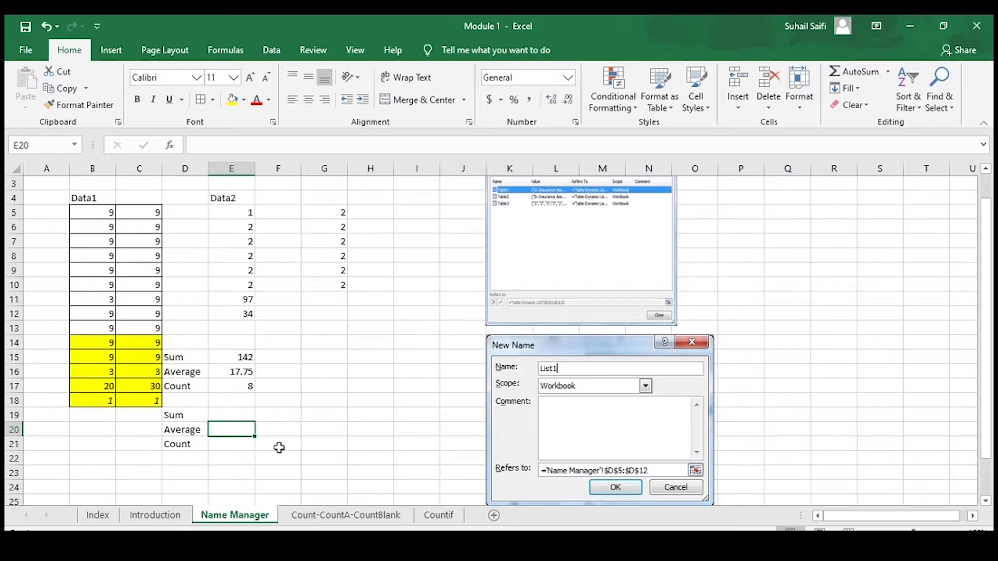
key(Up)
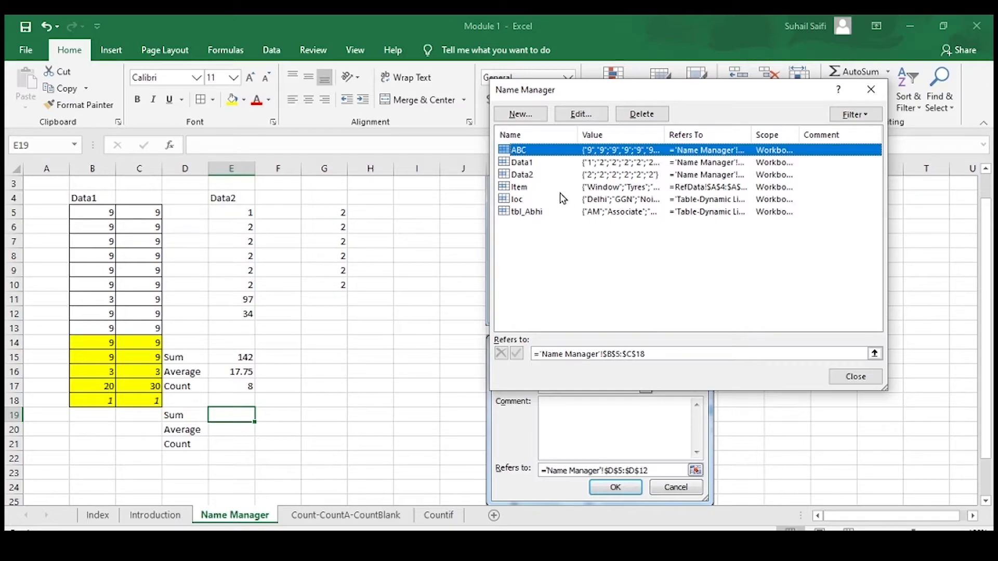
click(521, 114)
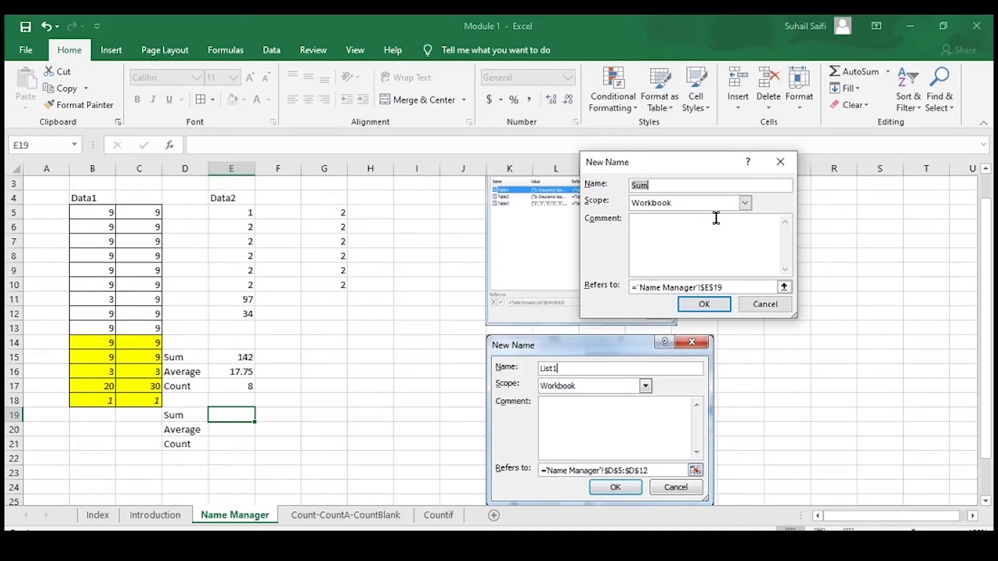
text(Ram)
click(784, 287)
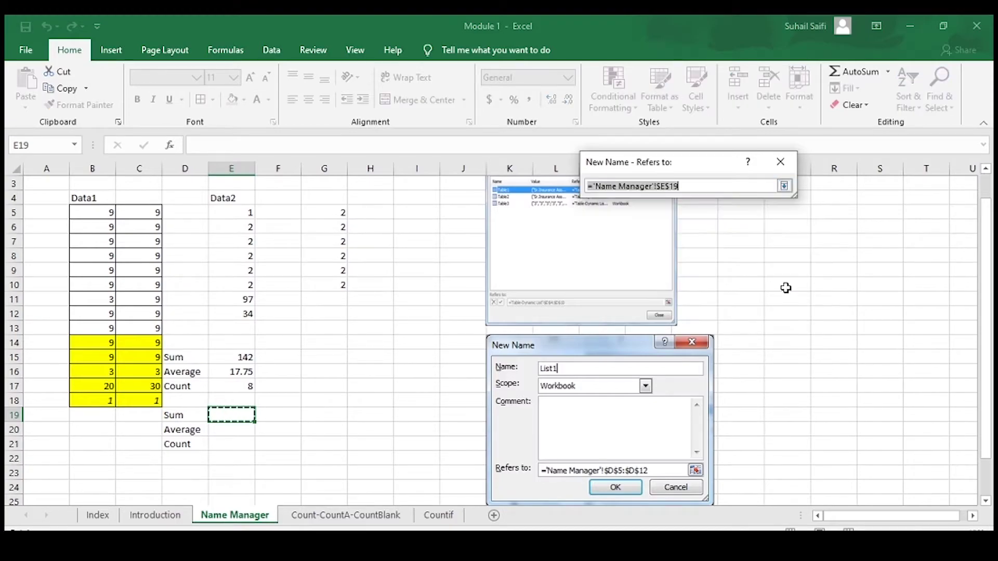
click(233, 212)
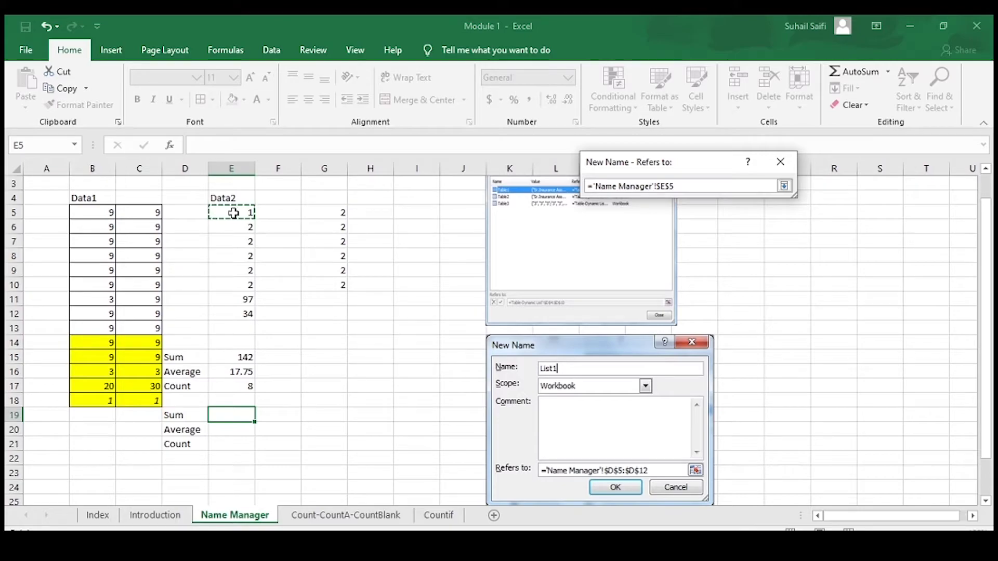
key(ctrl+shift+Down)
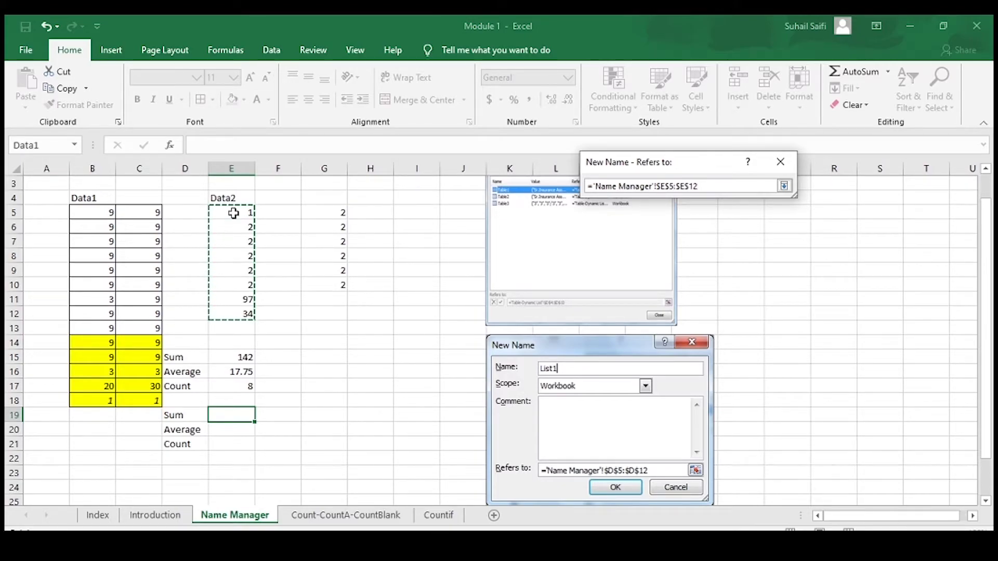
key(Return)
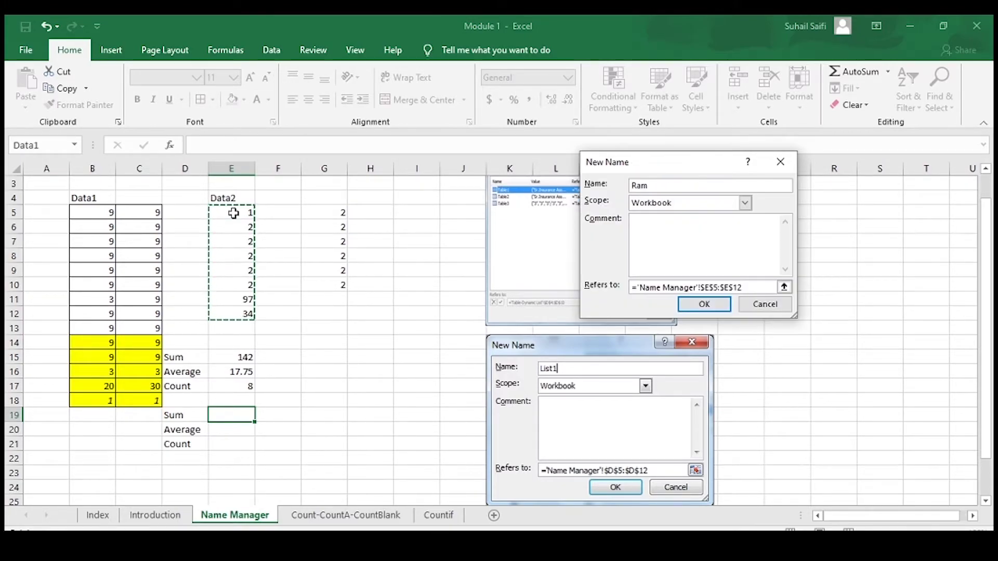
click(702, 306)
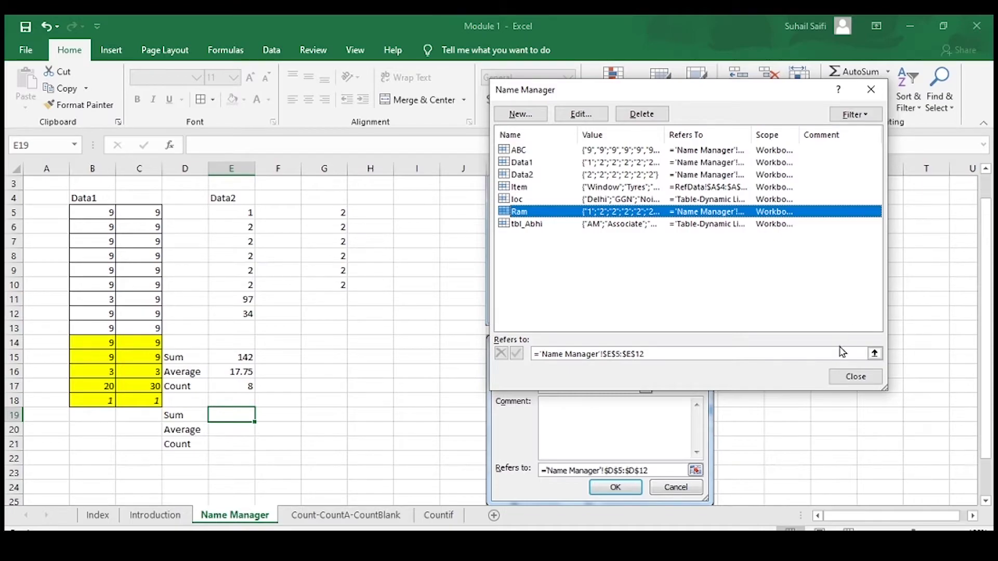
click(845, 378)
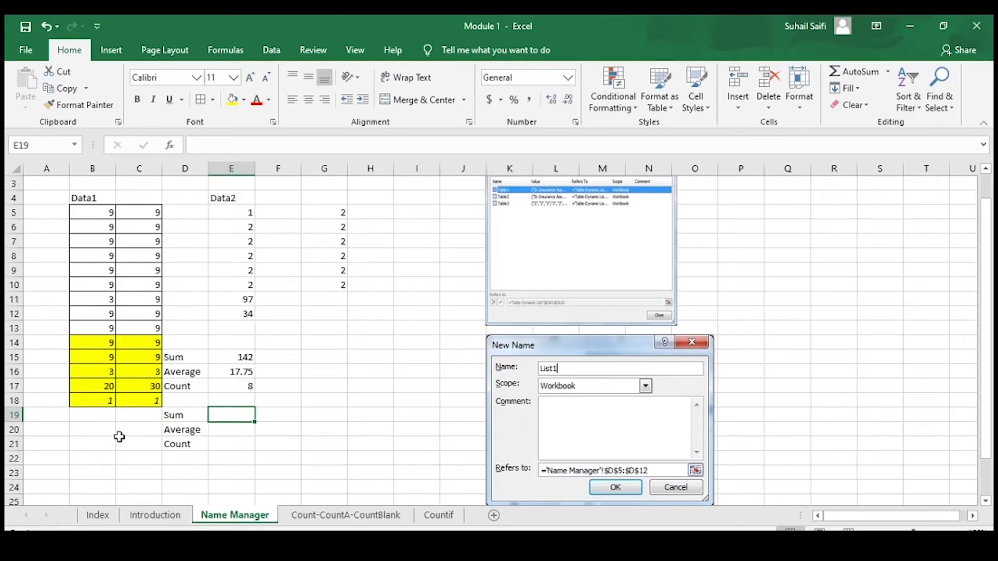
Enter =SUM(Ram) in cell E19 to total the named range Ram.
text(=SUM()
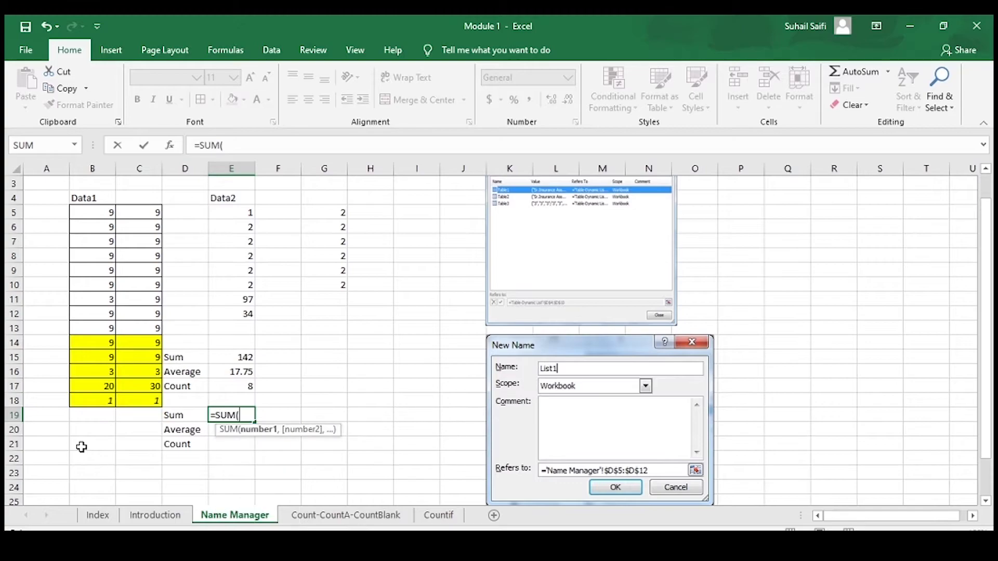
text(ram)
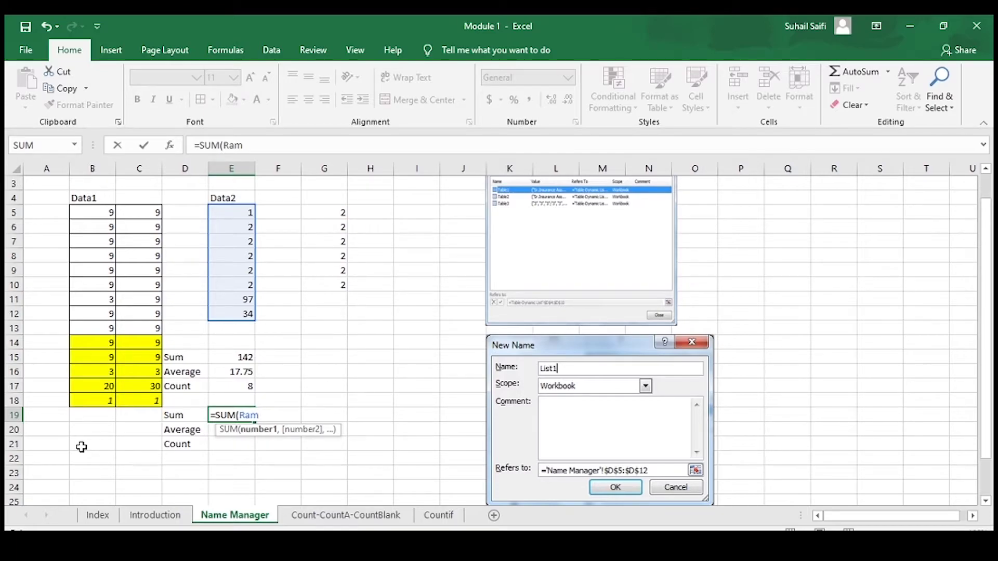
text())
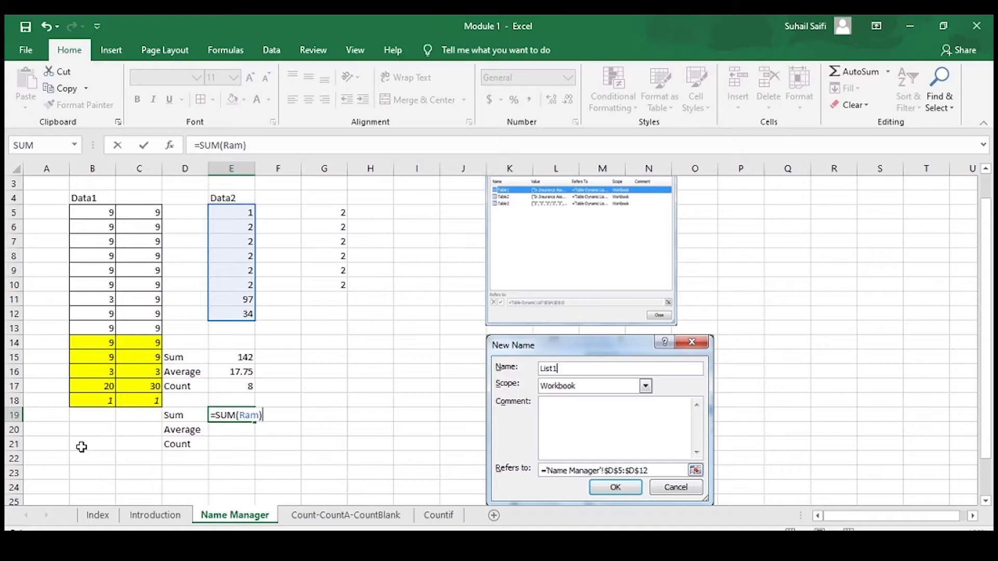
key(Return)
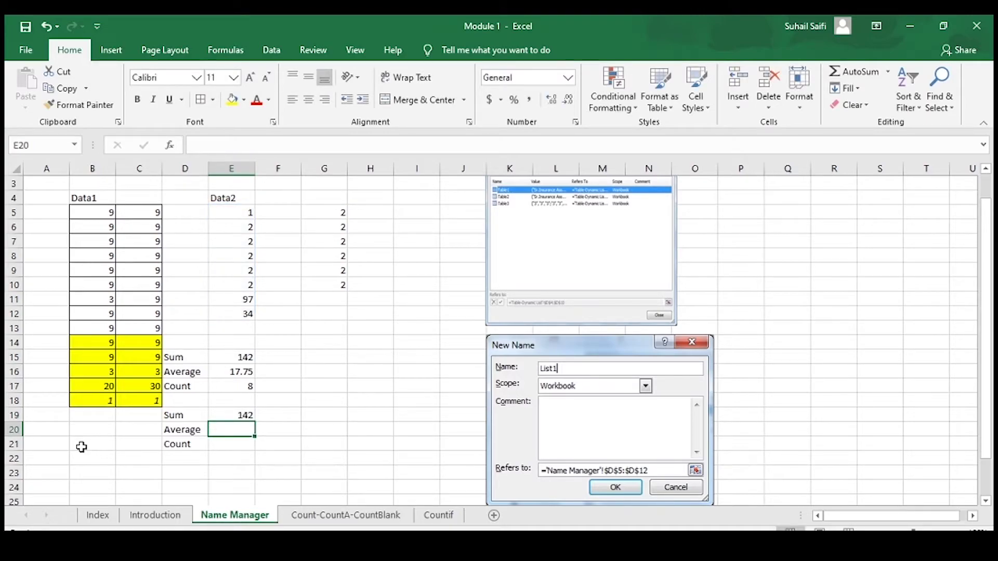
Enter =AVERAGE(Ram) in cell E20 to average the values in the named range.
text(=aver)
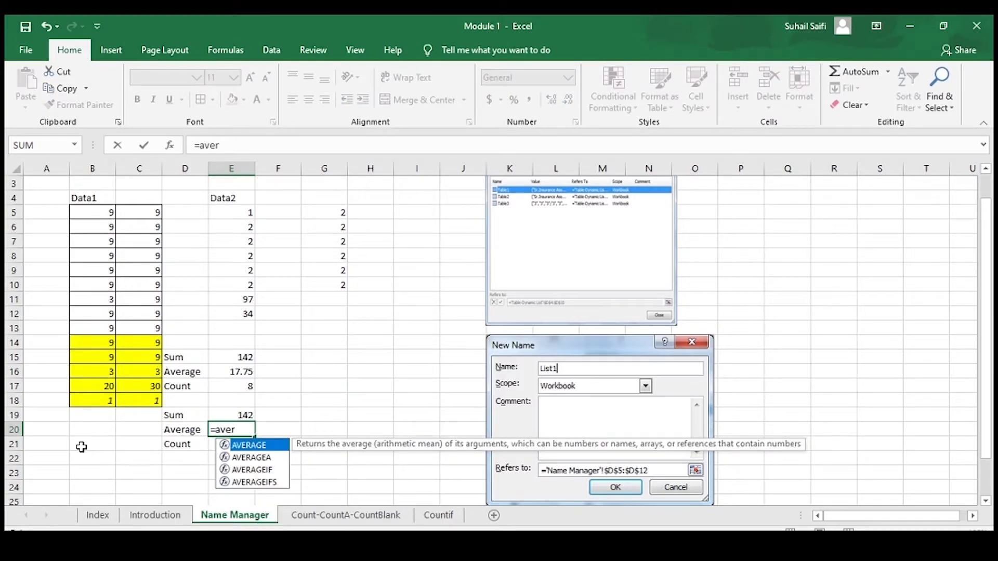
key(Tab)
text(ram)
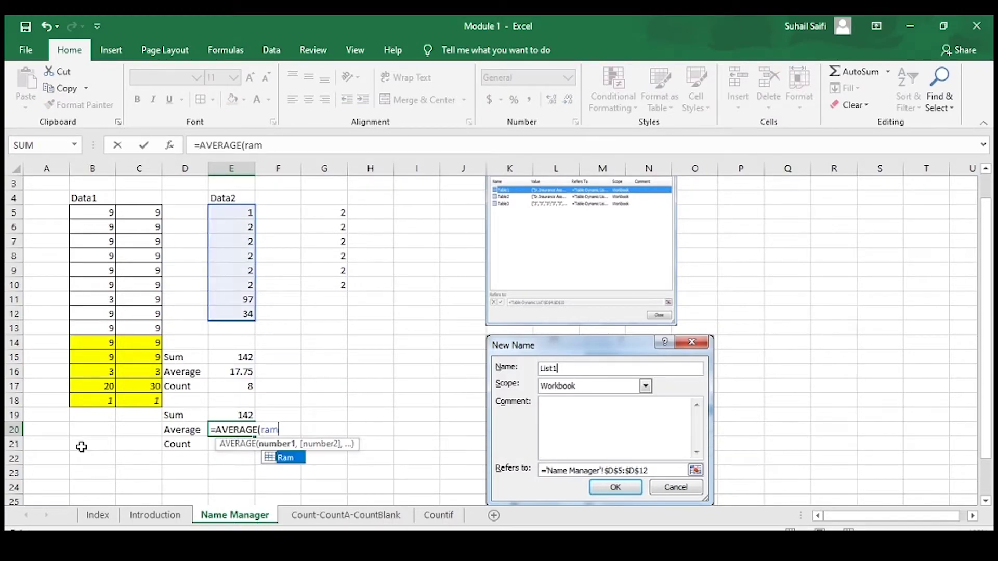
key(Tab)
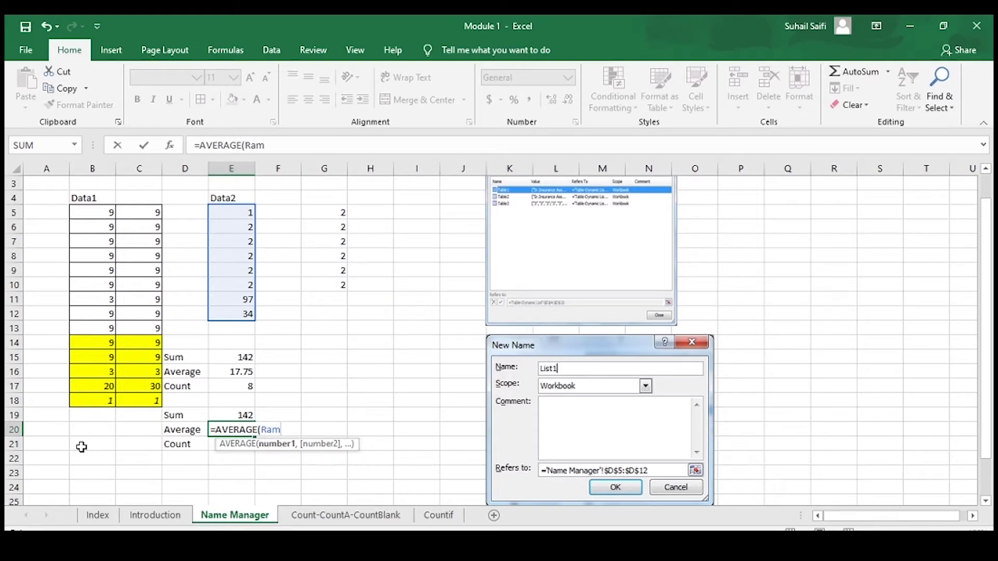
text())
key(Return)
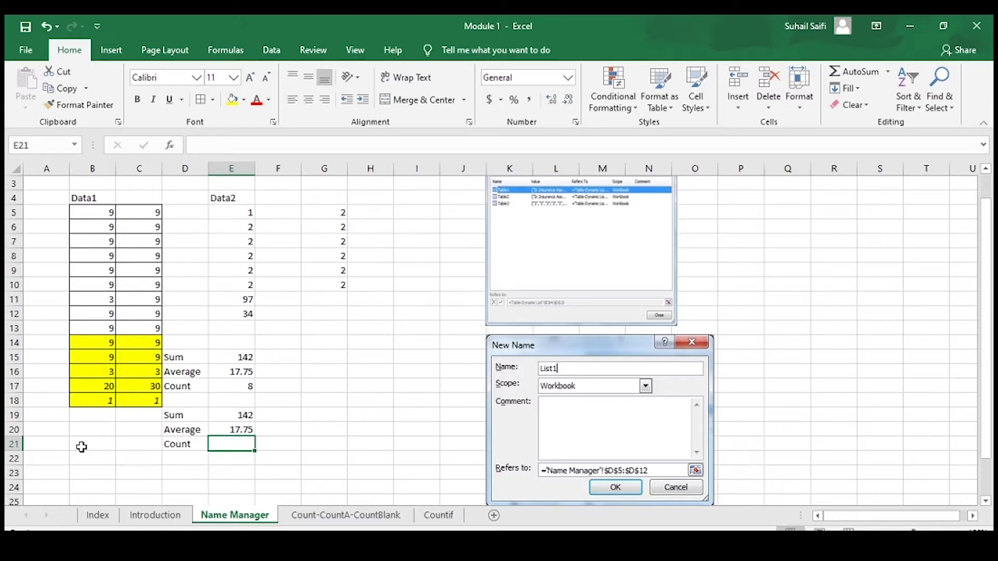
Enter =COUNT(Ram) in cell E21 to count the numbers in the named range.
text(=count)
key(Tab)
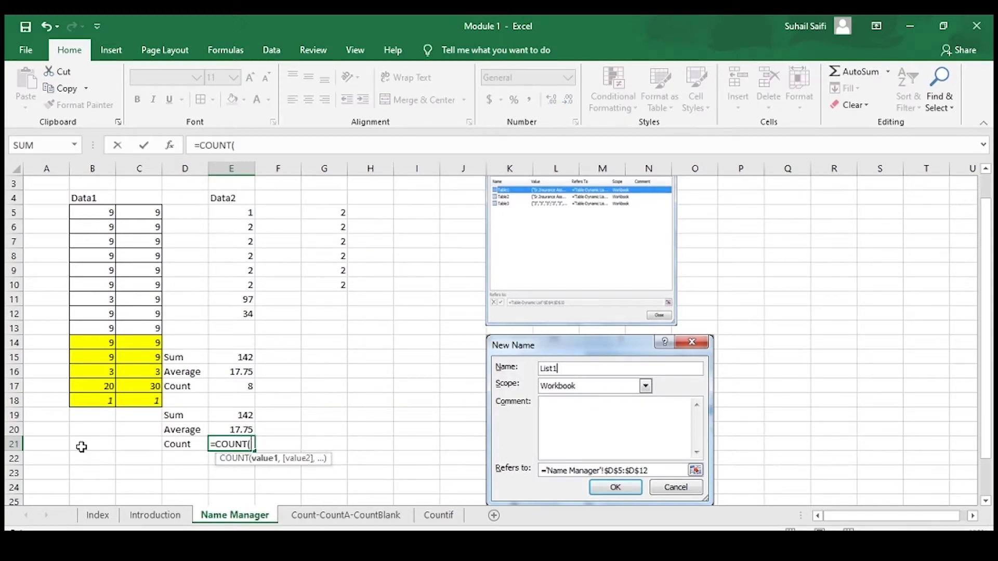
text(ram)
key(Tab)
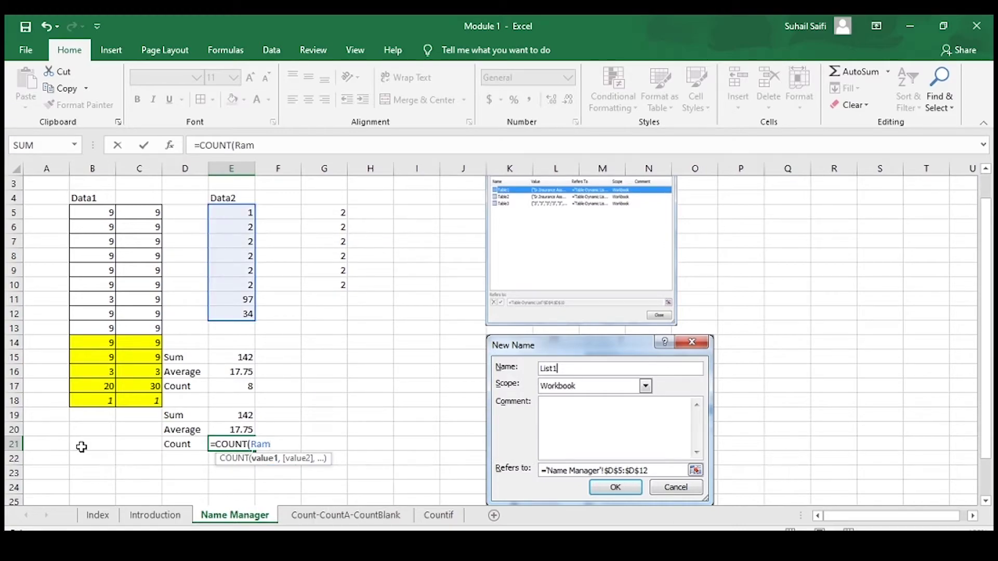
text())
key(Return)
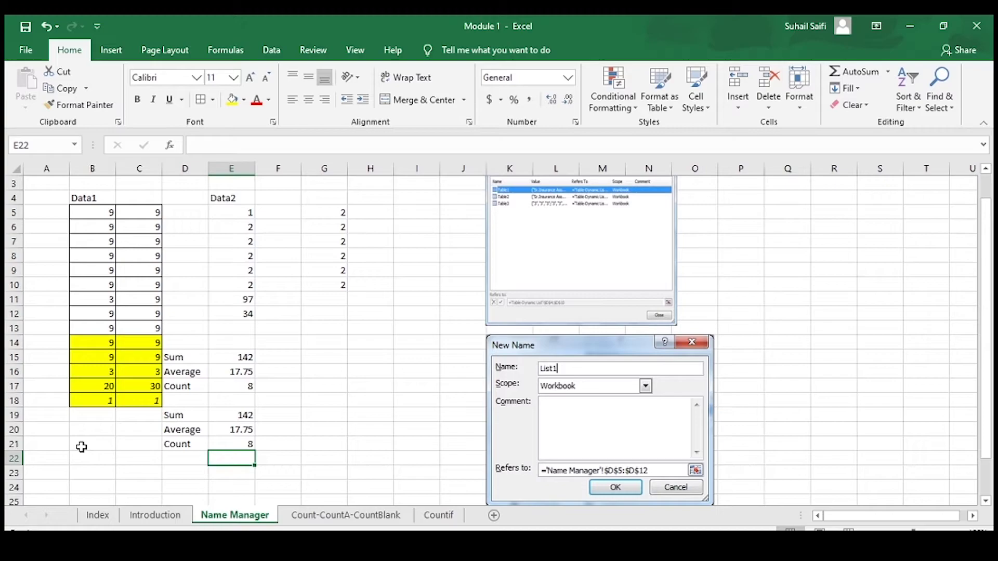
Use AutoSum in cell C19 to total the second Data1 column, range C5:C18.
click(135, 420)
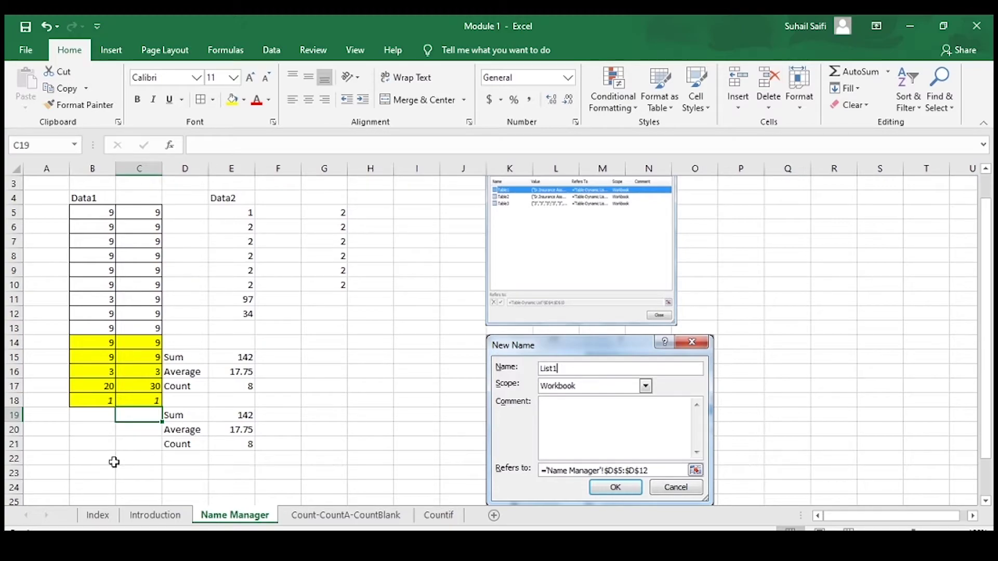
key(alt+equal)
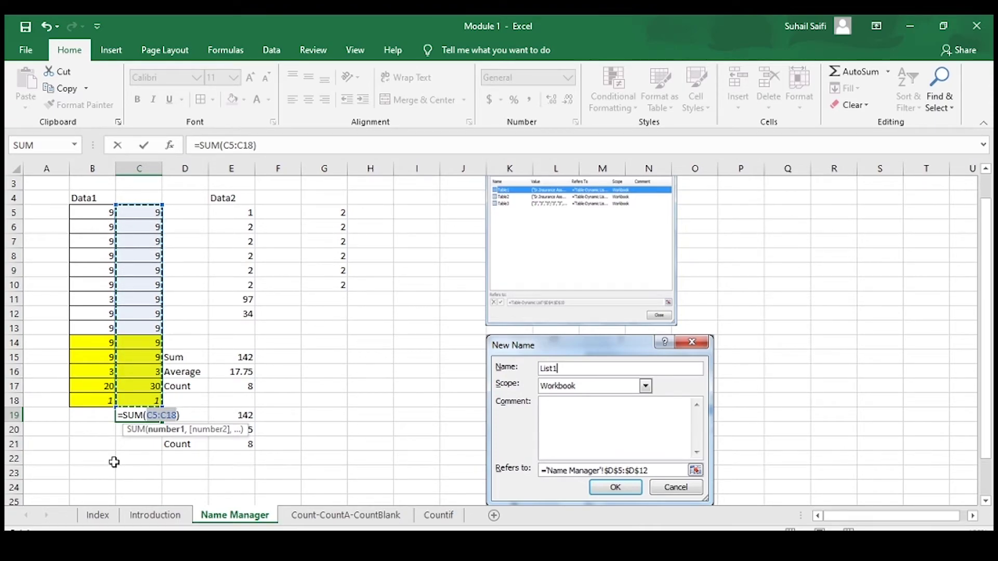
key(Return)
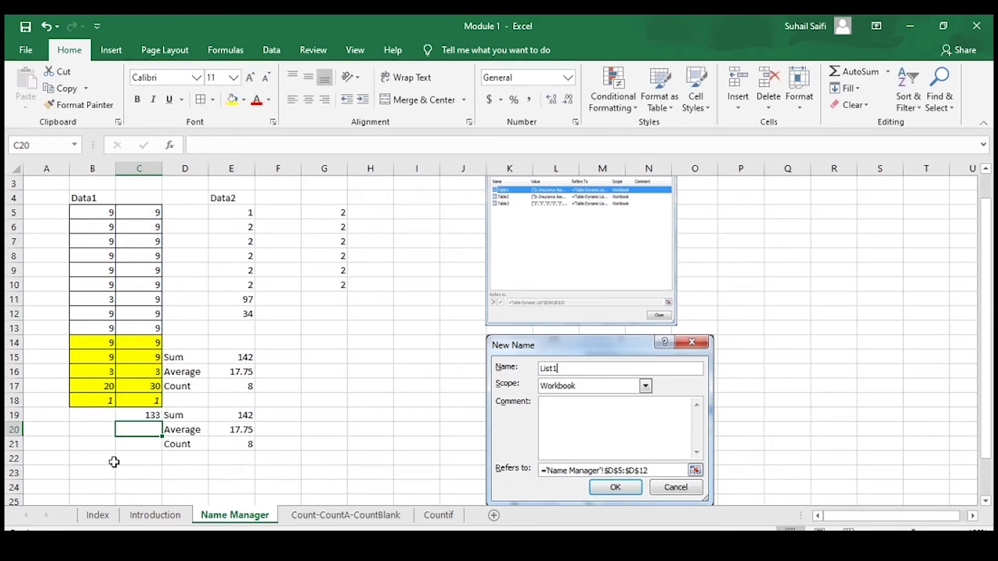
Open the Count-CountA-CountBlank sheet and review the Count, CountA, CountBlank and Count text value headings in row 4.
click(301, 519)
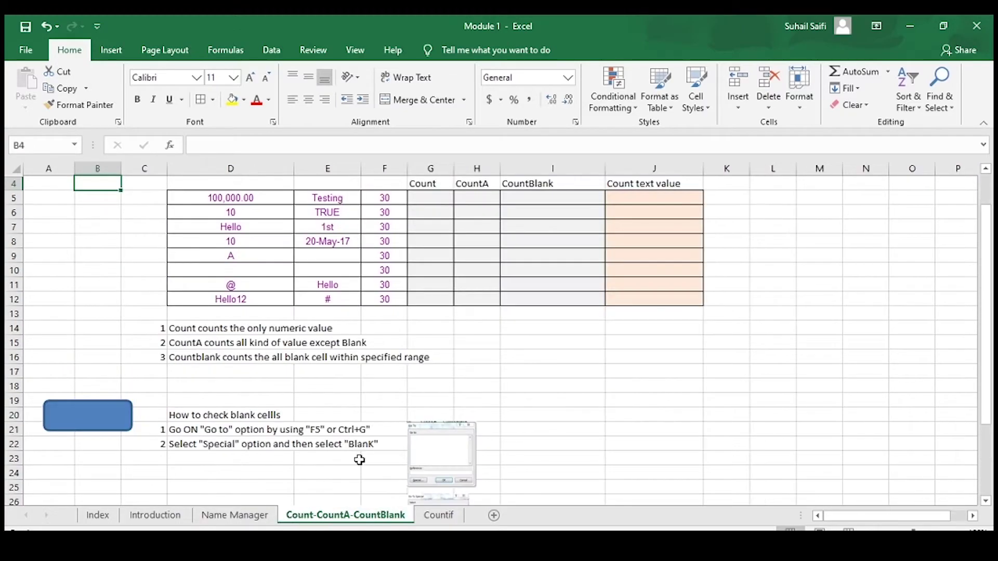
click(434, 389)
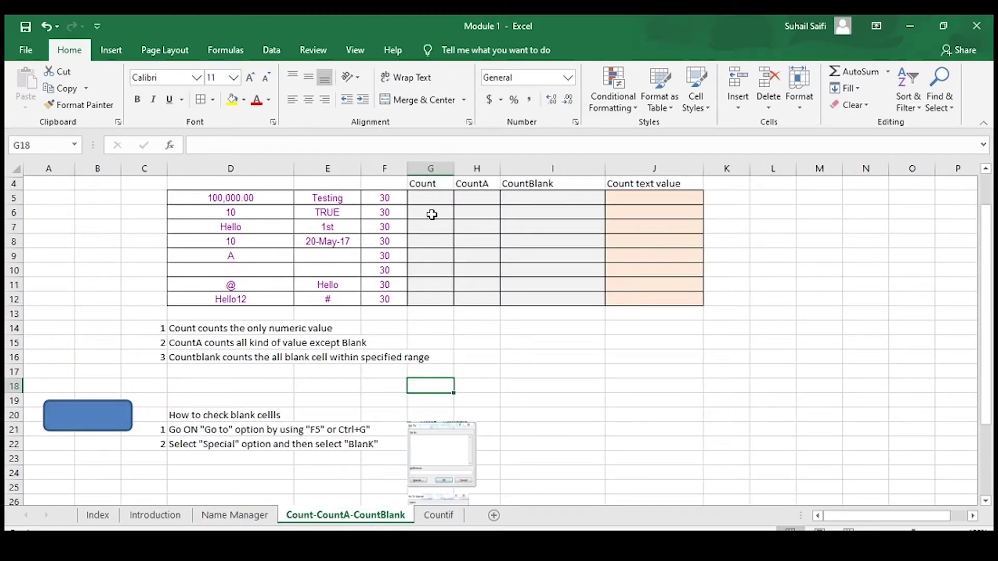
click(425, 189)
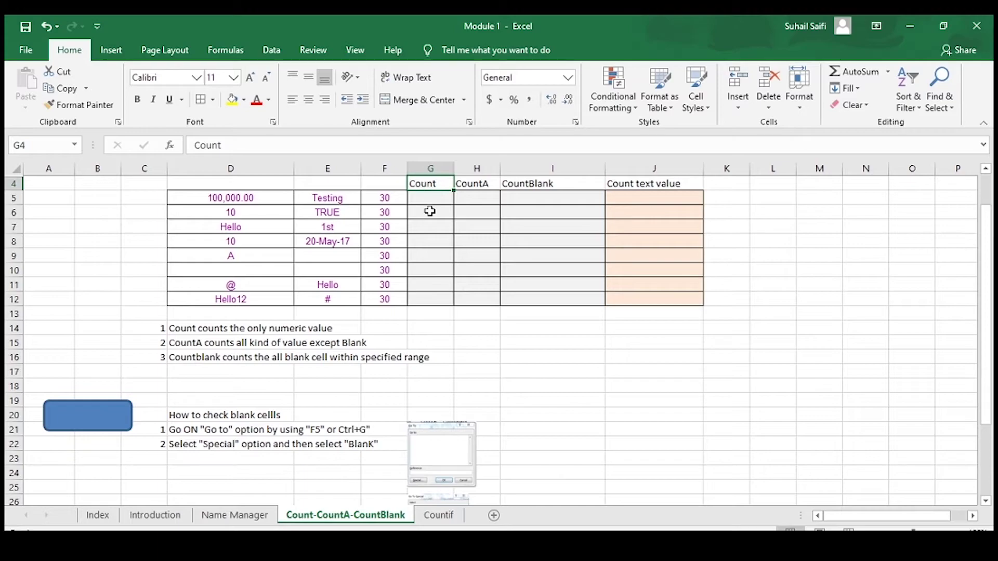
key(Right)
key(Right)
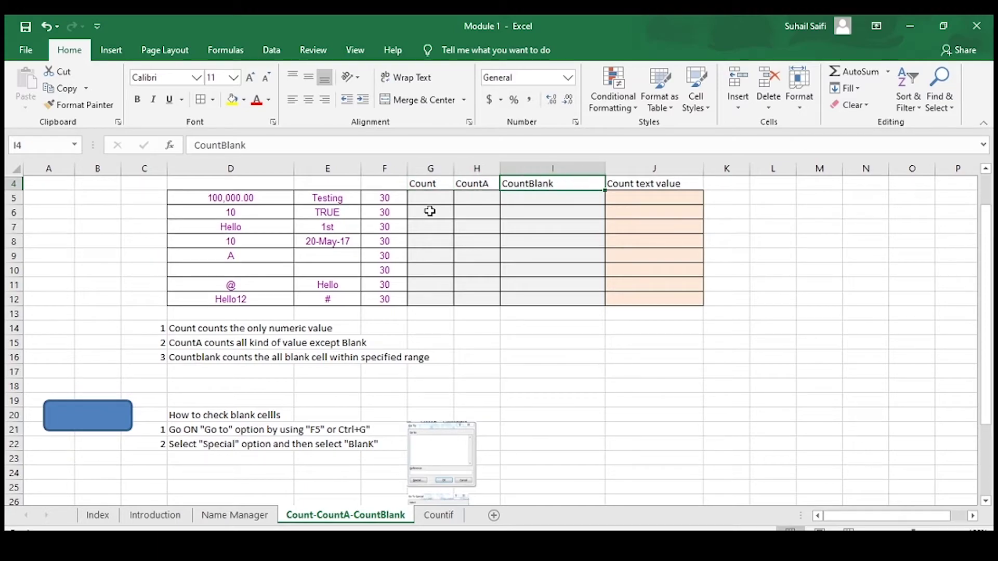
key(Right)
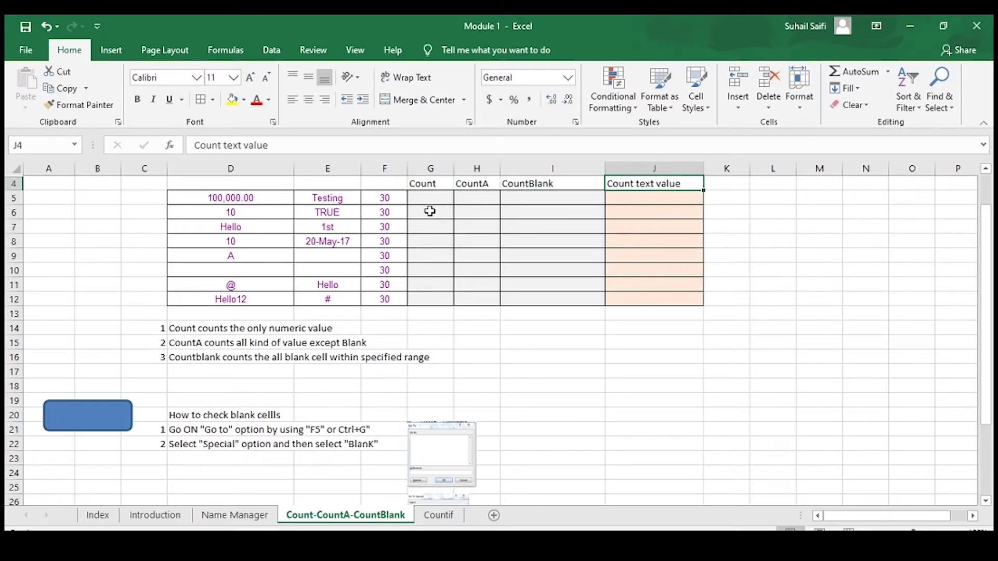
key(Down)
key(Up)
key(Left)
key(Left)
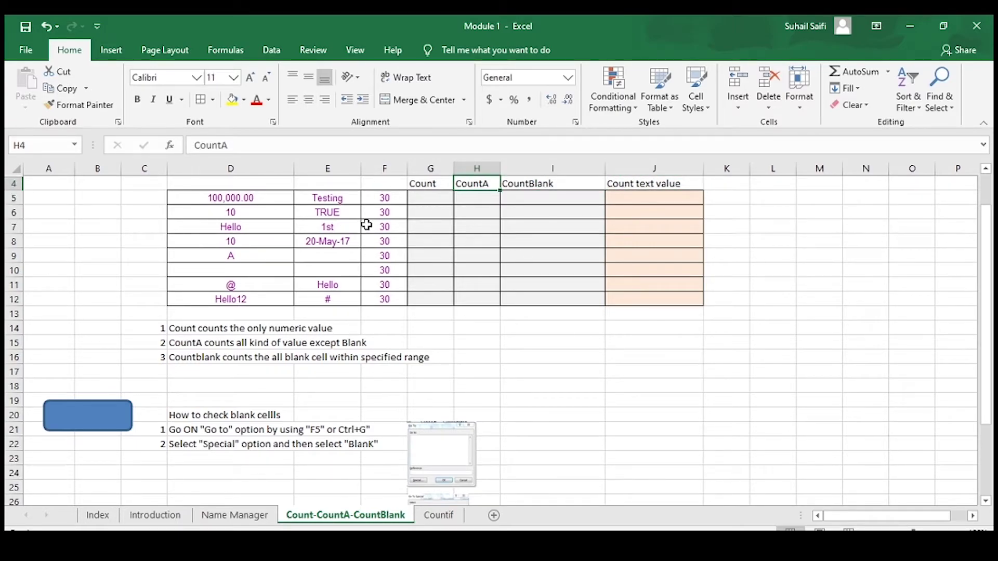
Enter =COUNT(D5:F5) in cell G5 to count the numeric values in the first data row, and check the counted cells.
click(421, 199)
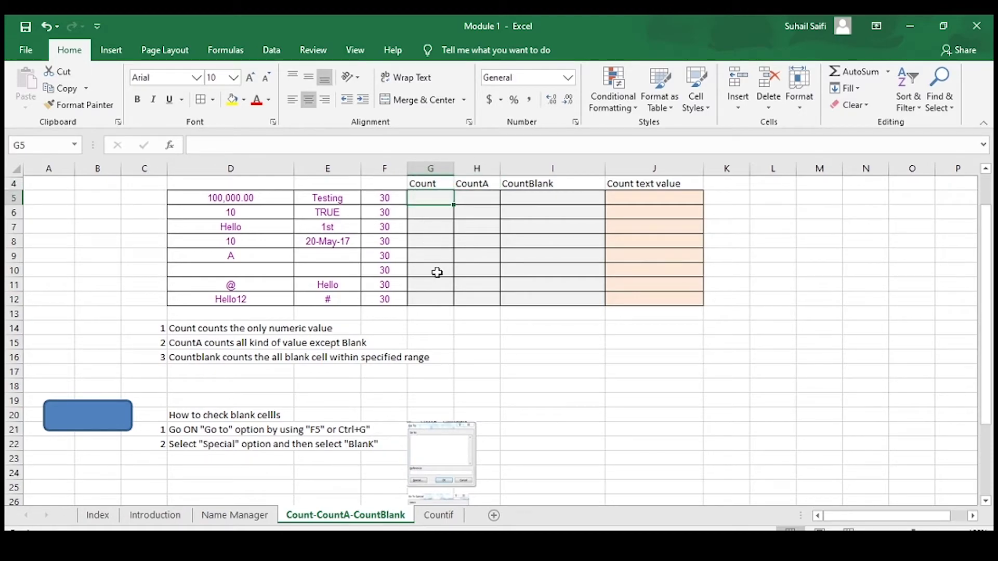
drag(382, 197, 238, 199)
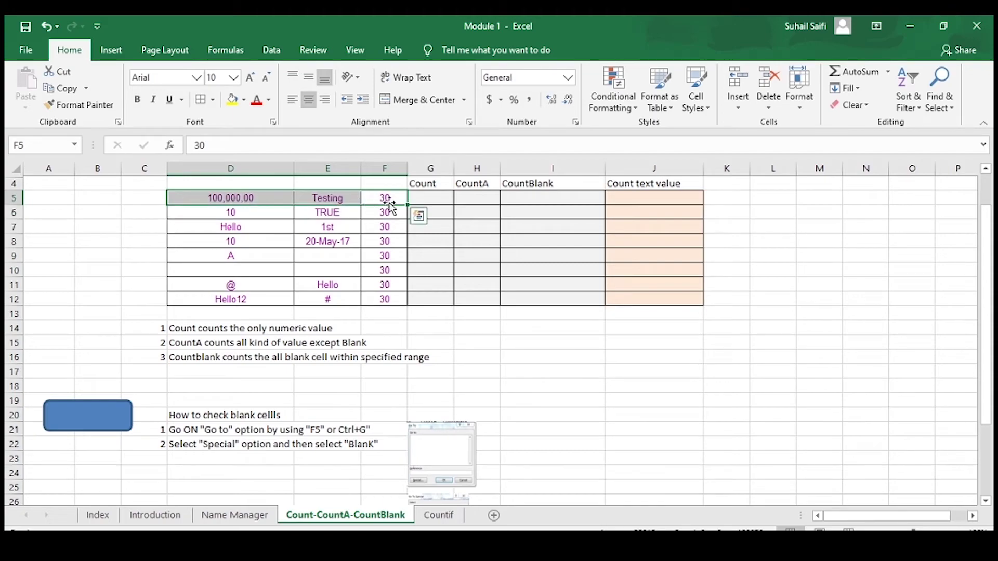
click(430, 198)
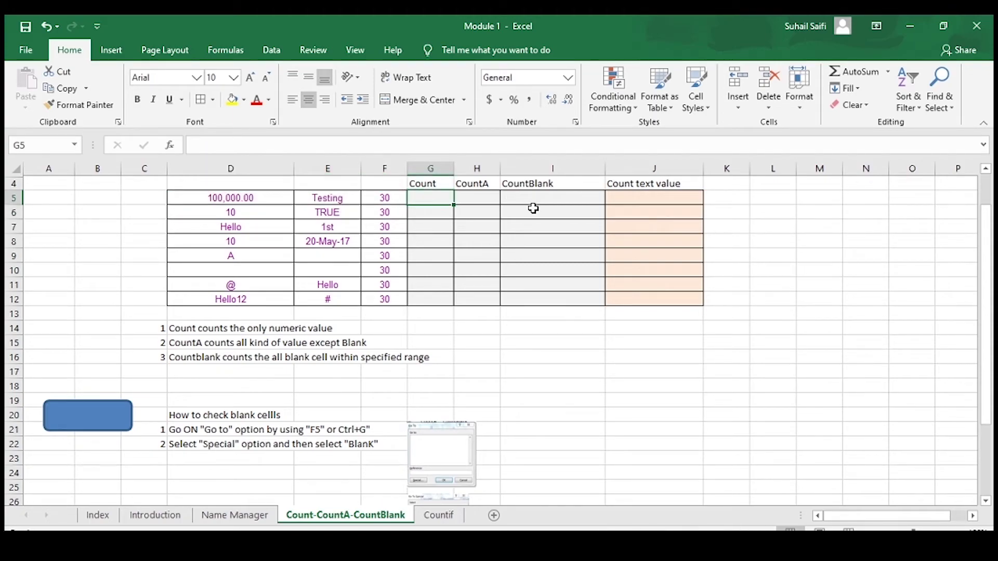
text(=count)
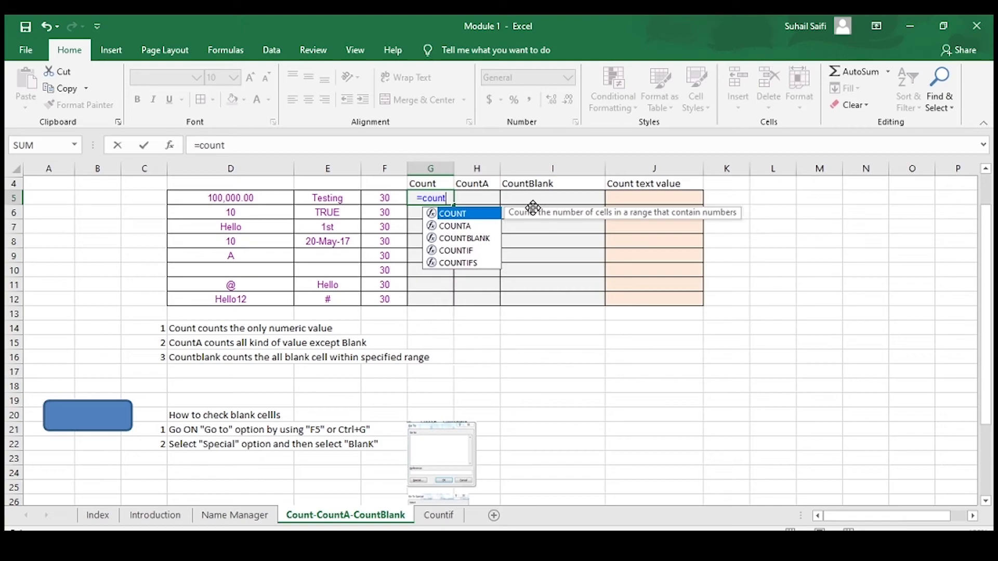
key(Tab)
key(Left)
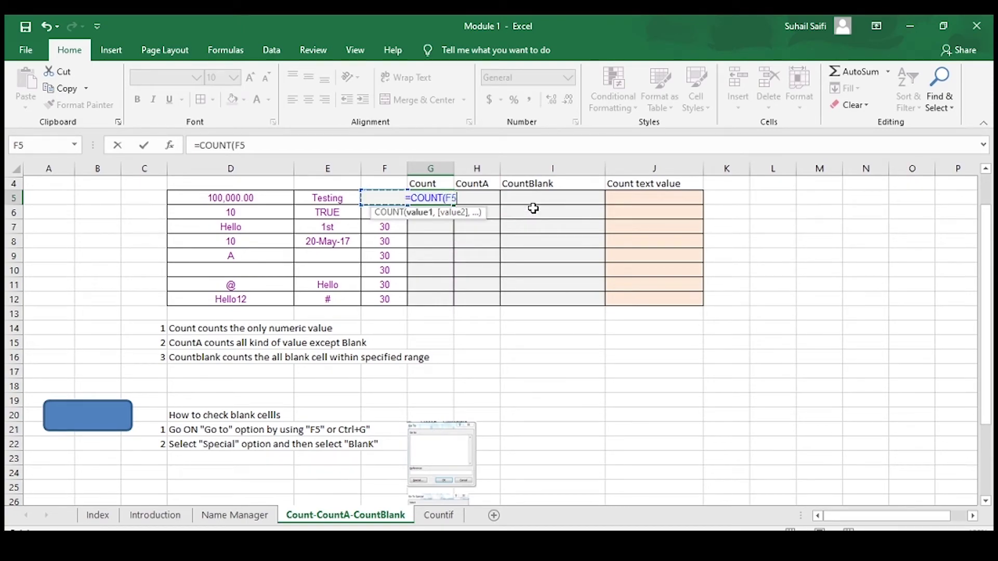
key(shift+Left)
key(shift+Left)
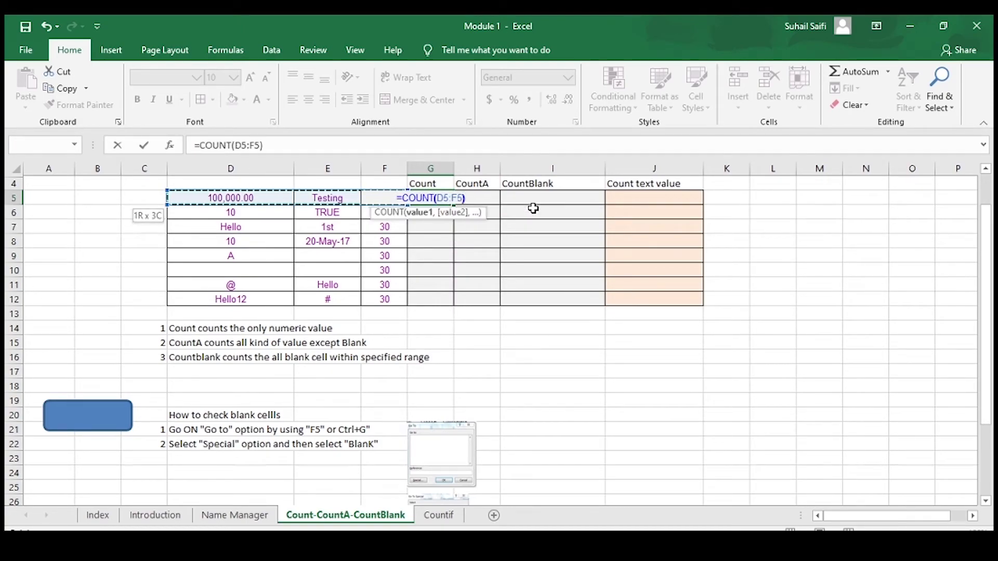
key(Return)
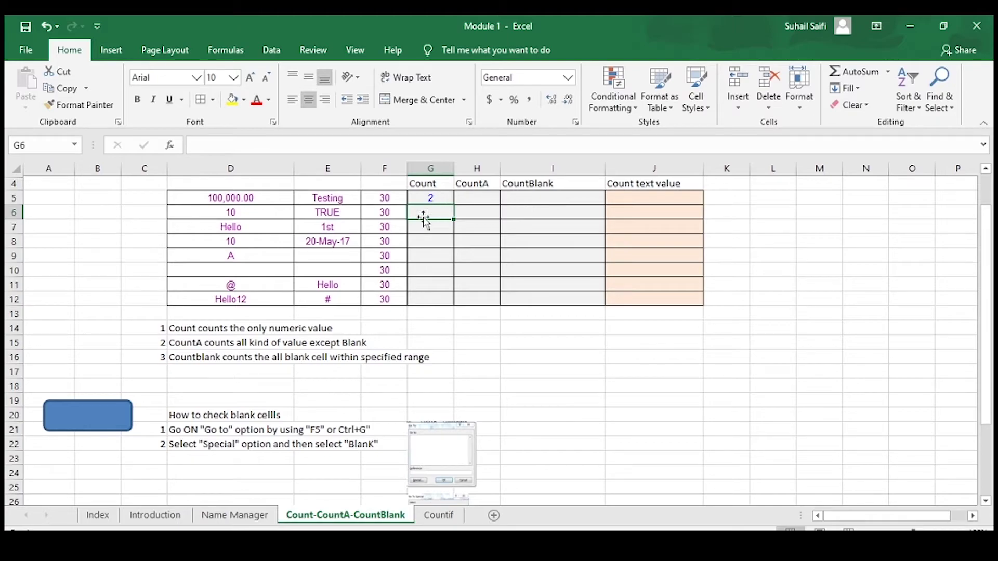
drag(385, 197, 227, 197)
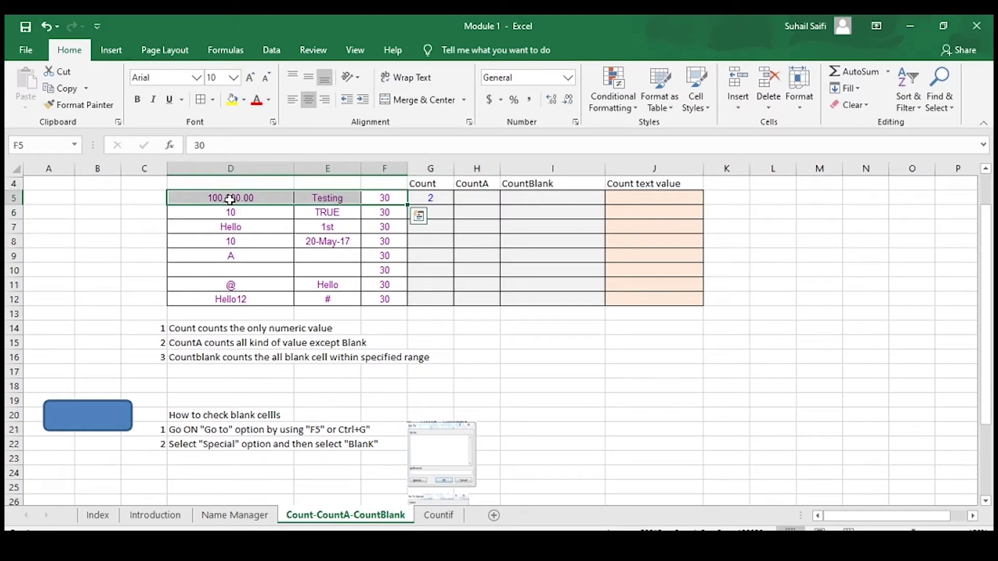
click(443, 214)
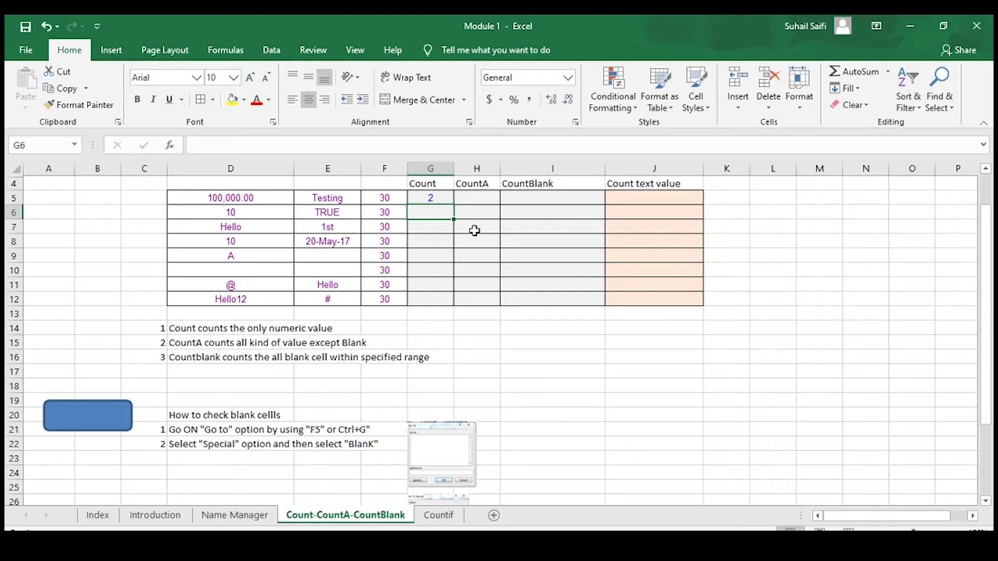
Enter =COUNTA(D5:F5) in cell H5 to count the non-blank cells in the first data row, and compare it with the COUNT formula.
click(483, 199)
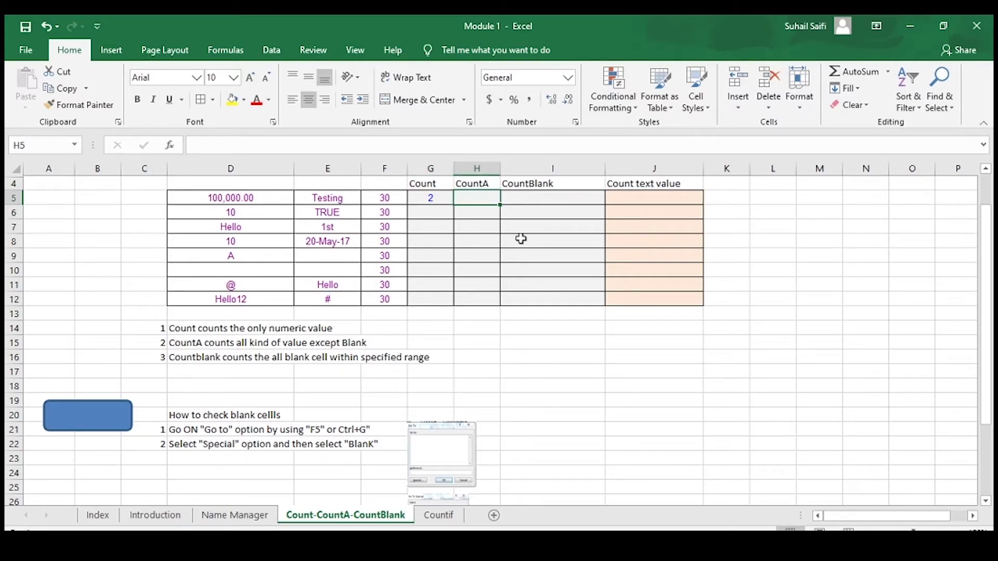
text(=counta)
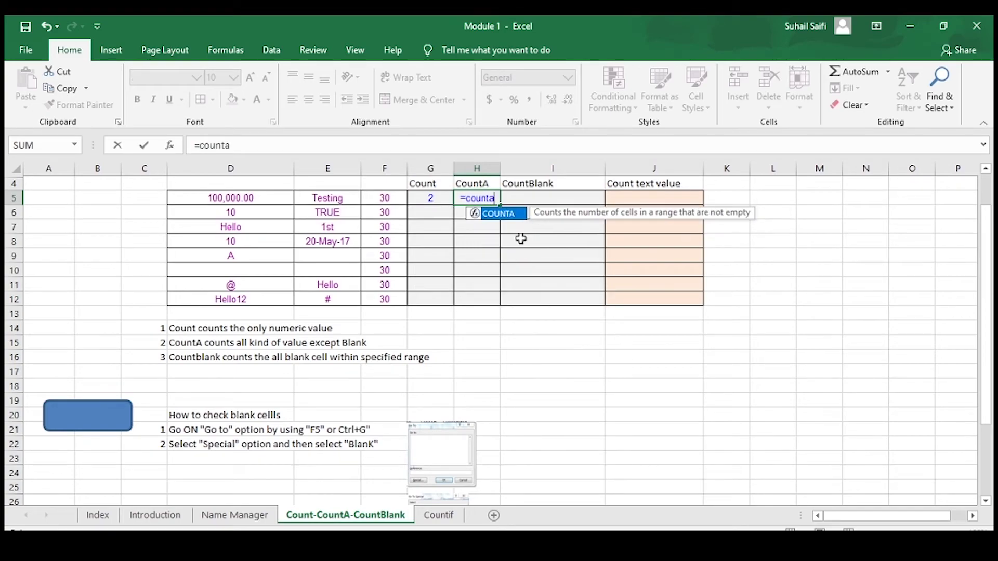
key(Tab)
key(Left)
key(Left)
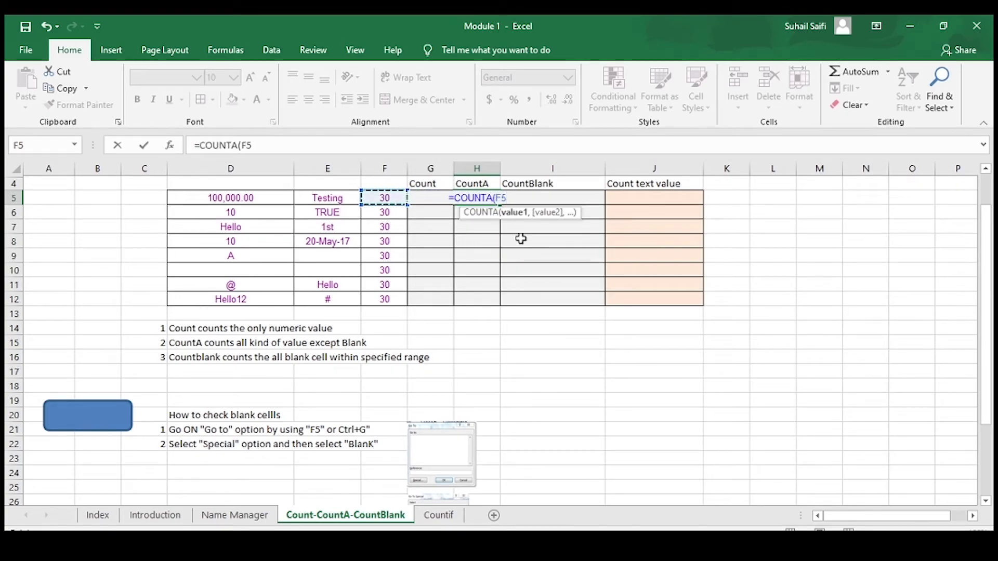
key(shift+Left)
key(shift+Left)
text())
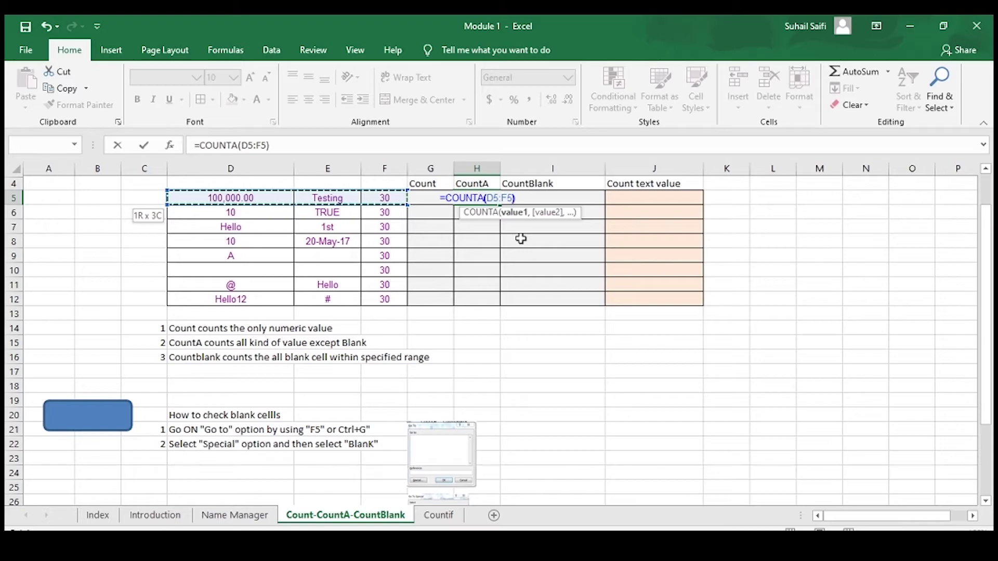
key(Return)
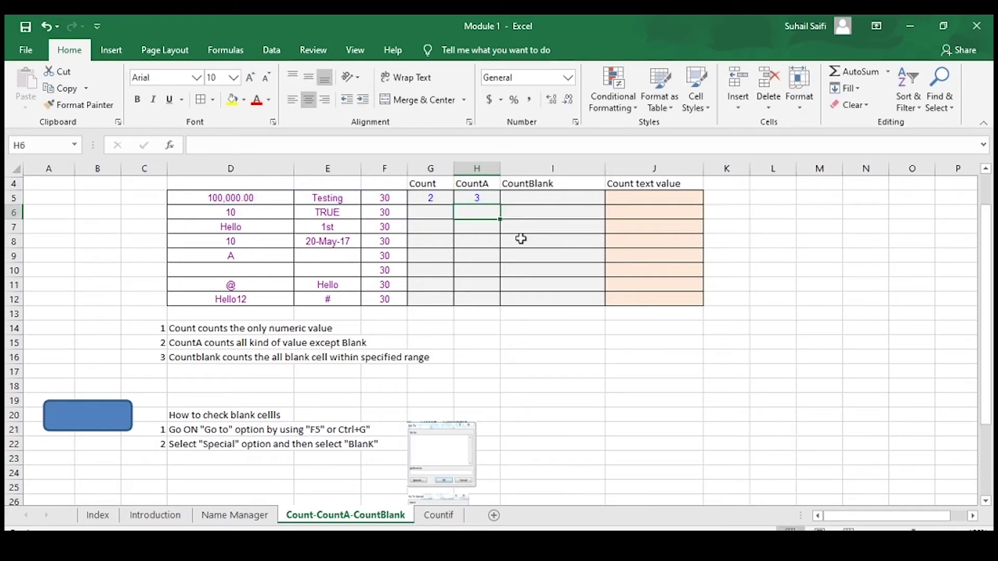
click(430, 201)
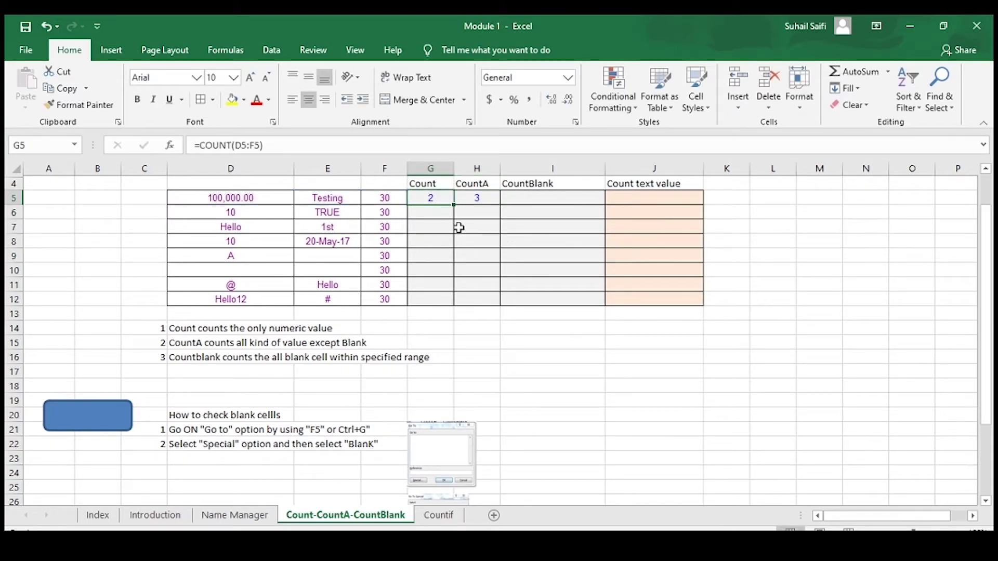
Compare the COUNT formula in G5 and the COUNTA formula in H5 against the first data row's values.
click(489, 200)
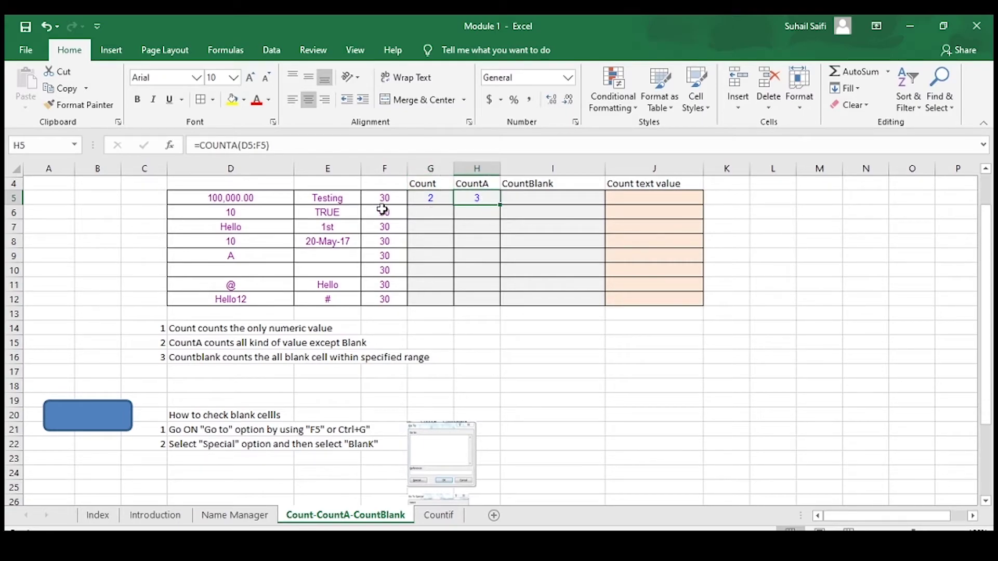
click(425, 198)
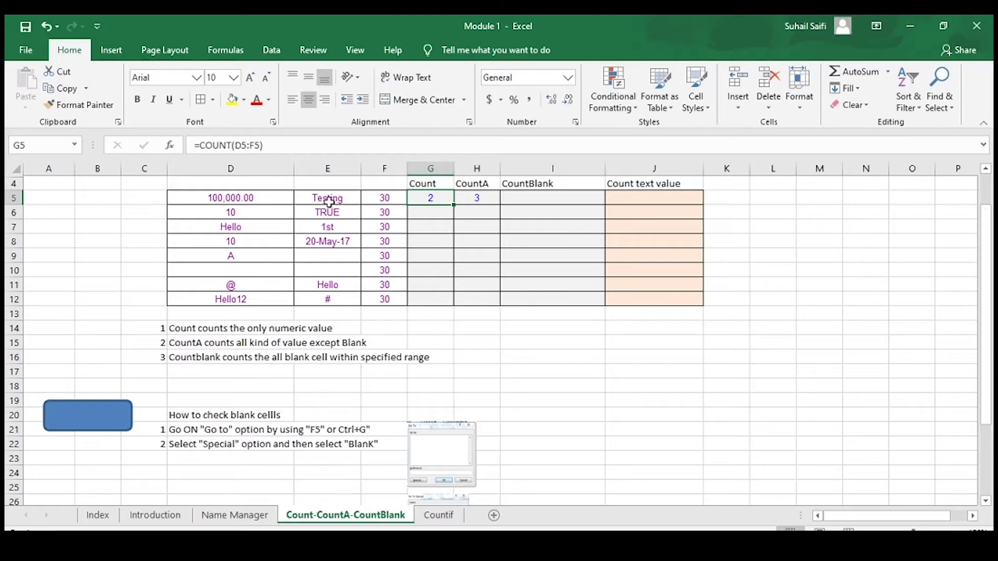
click(475, 197)
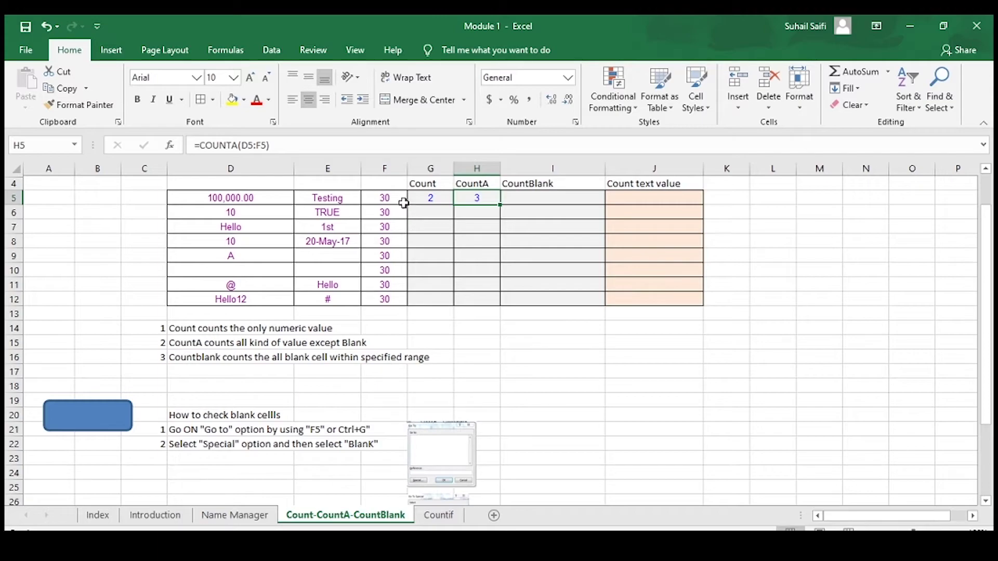
click(386, 195)
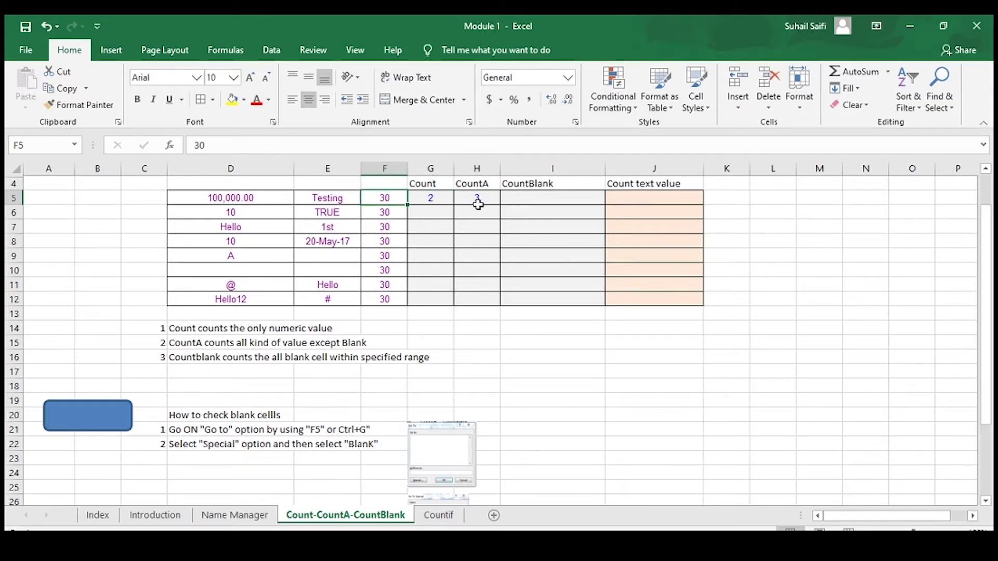
Copy the COUNT formula from G5 down the Count column through G12.
click(432, 197)
key(ctrl+c)
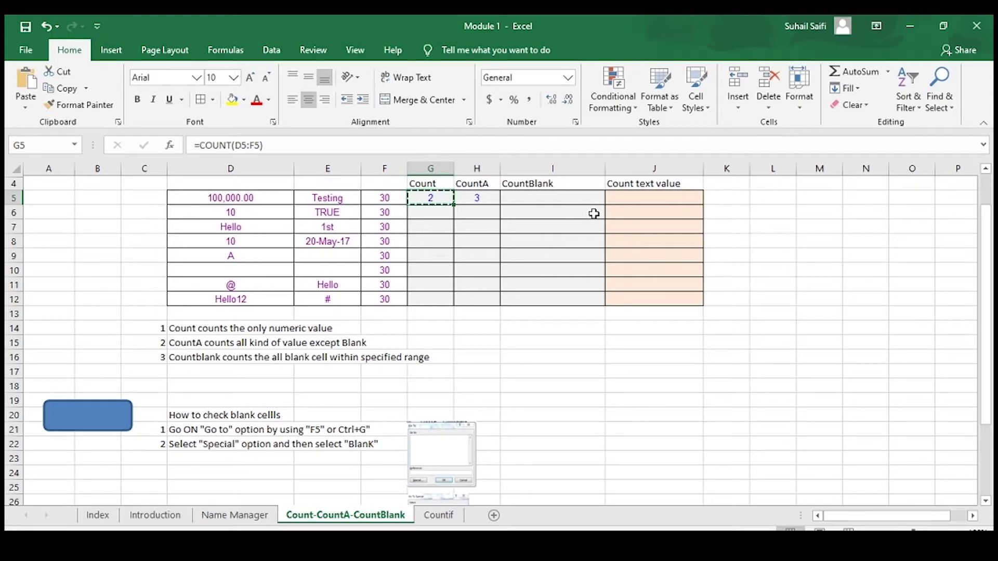
key(shift+Down)
key(shift+Down)
key(shift+Down)
key(shift+Down)
key(shift+Down)
key(shift+Down)
key(shift+Down)
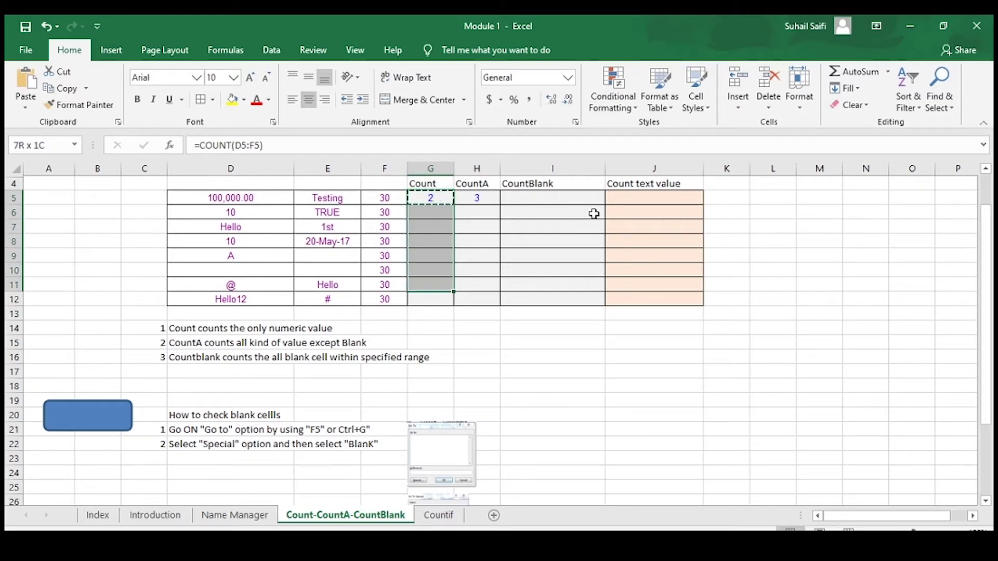
key(ctrl+v)
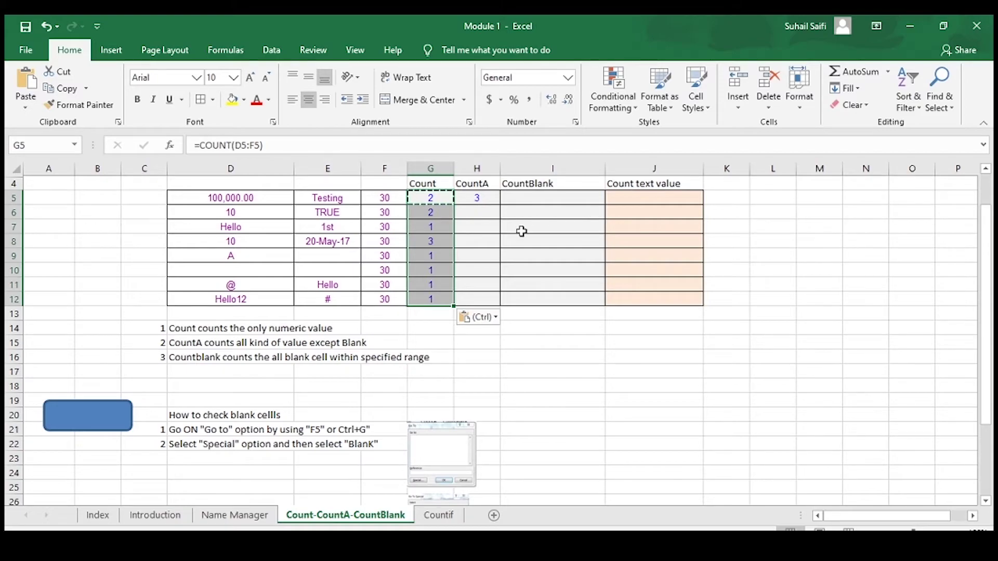
key(Escape)
Check the copied COUNT formulas in G6:G8 and compare the row 7 result with the values in D7:F7.
click(448, 212)
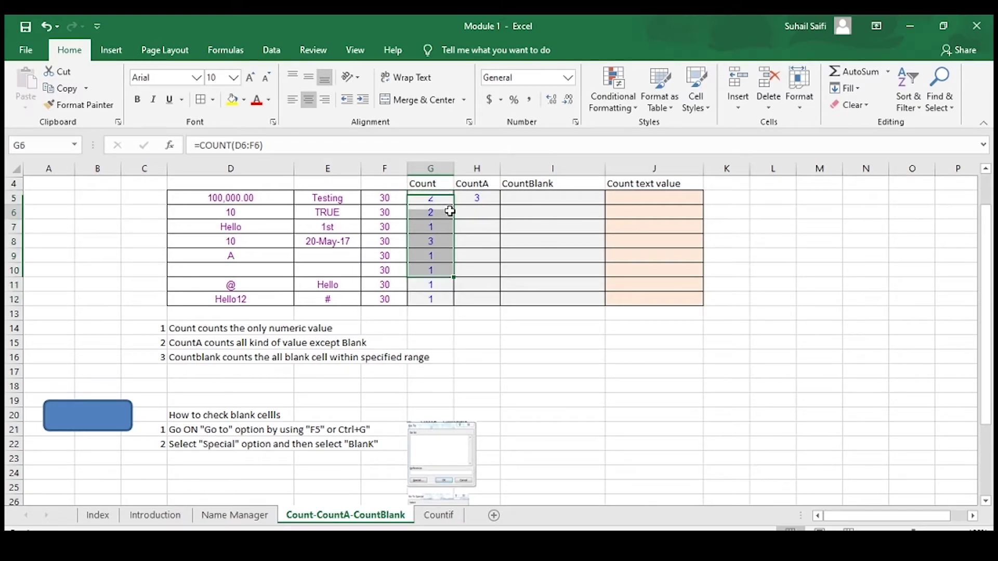
click(443, 232)
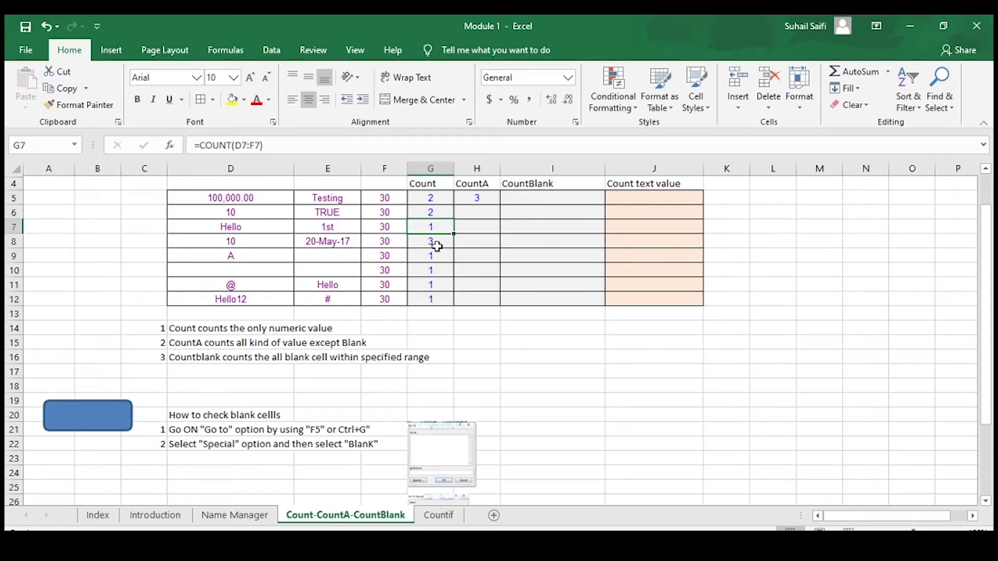
click(436, 246)
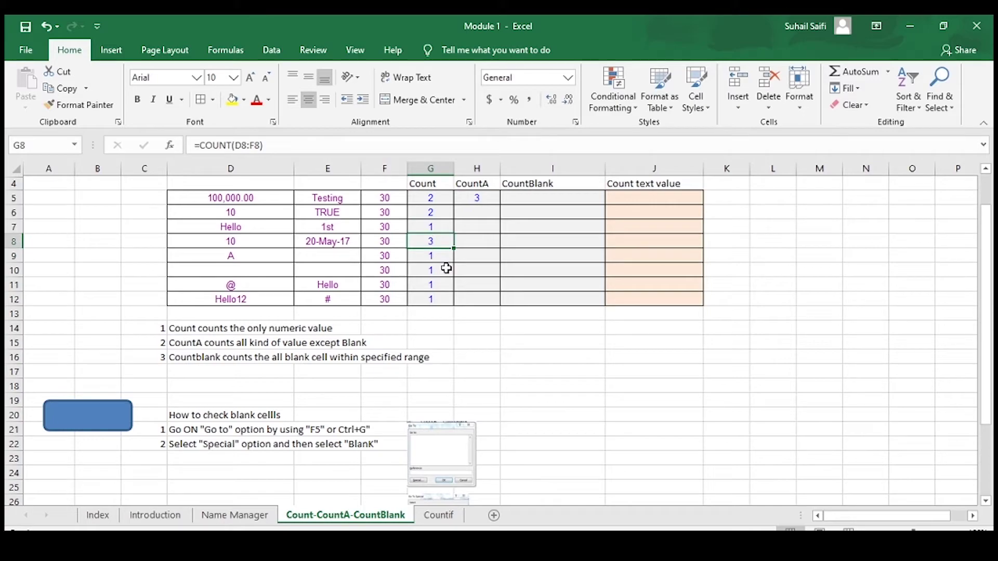
click(435, 217)
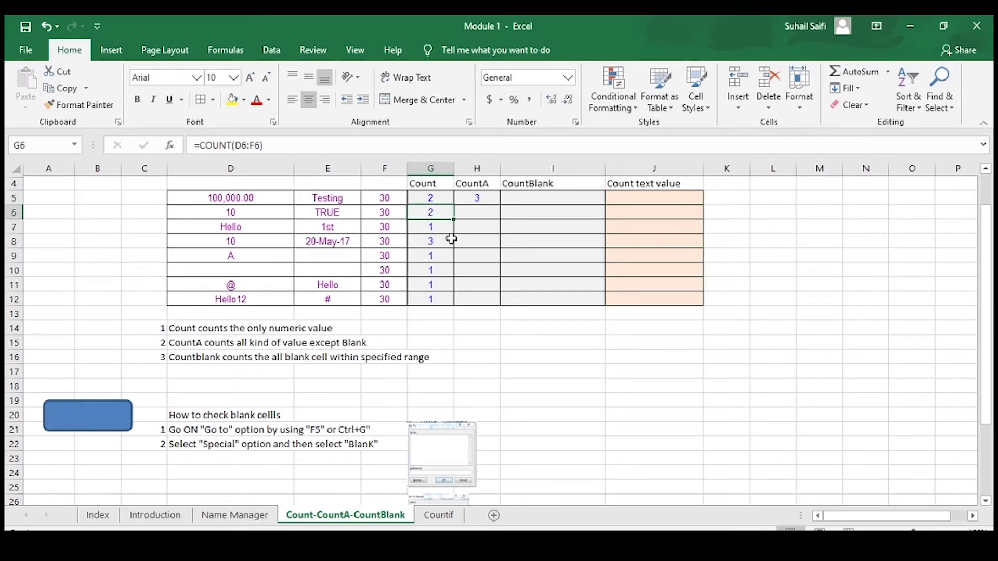
key(Left)
key(Down)
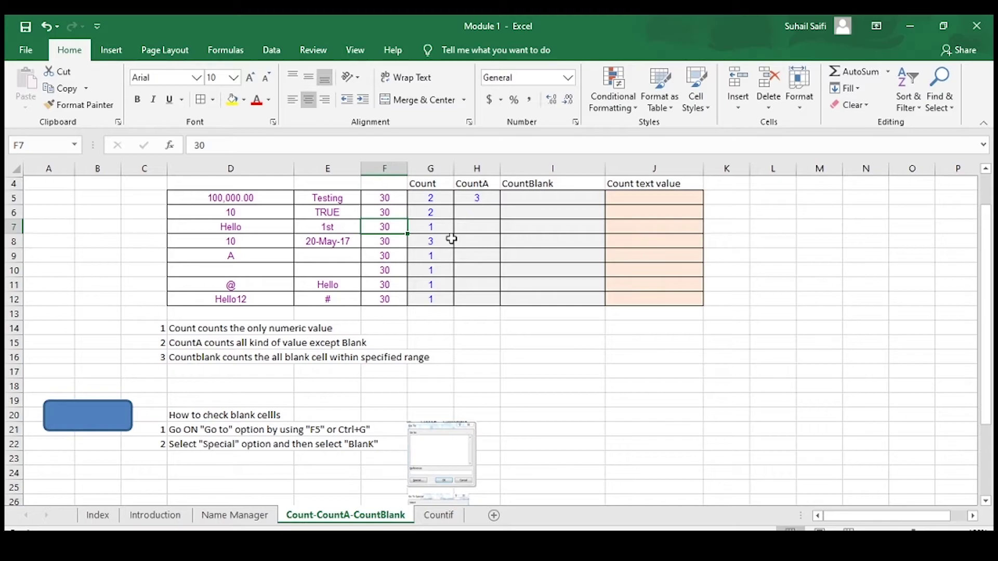
key(Left)
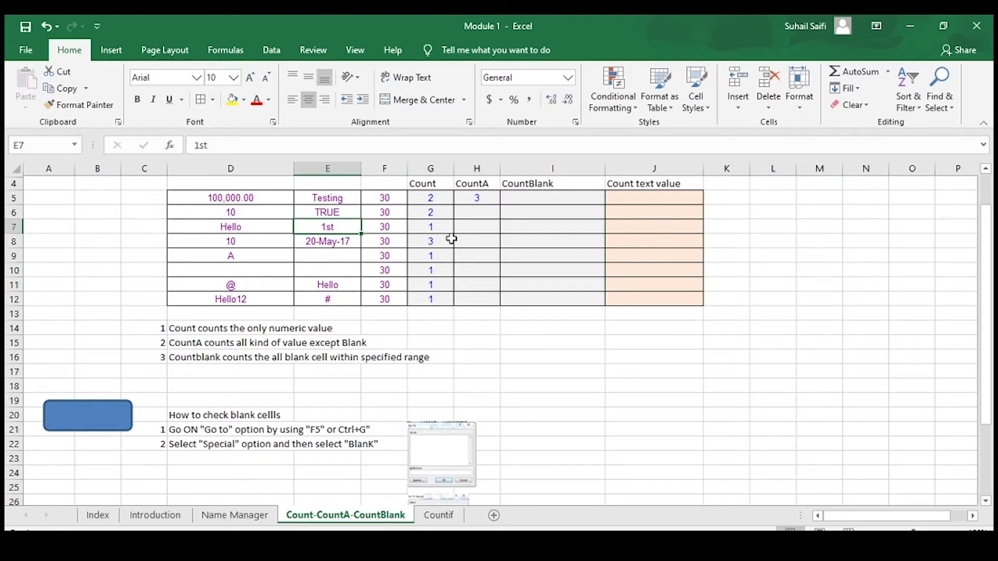
key(Left)
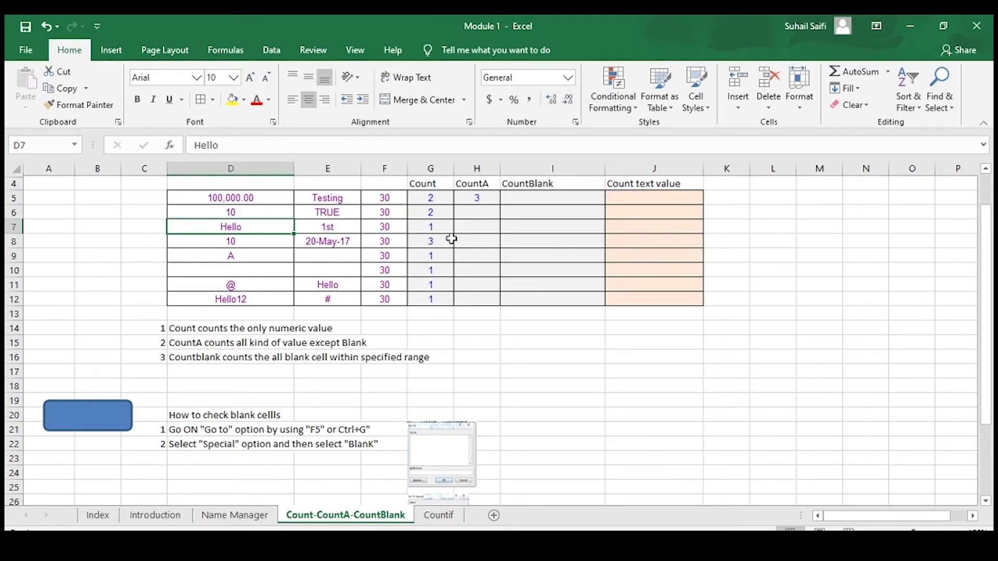
key(Right)
key(Left)
key(Right)
key(Right)
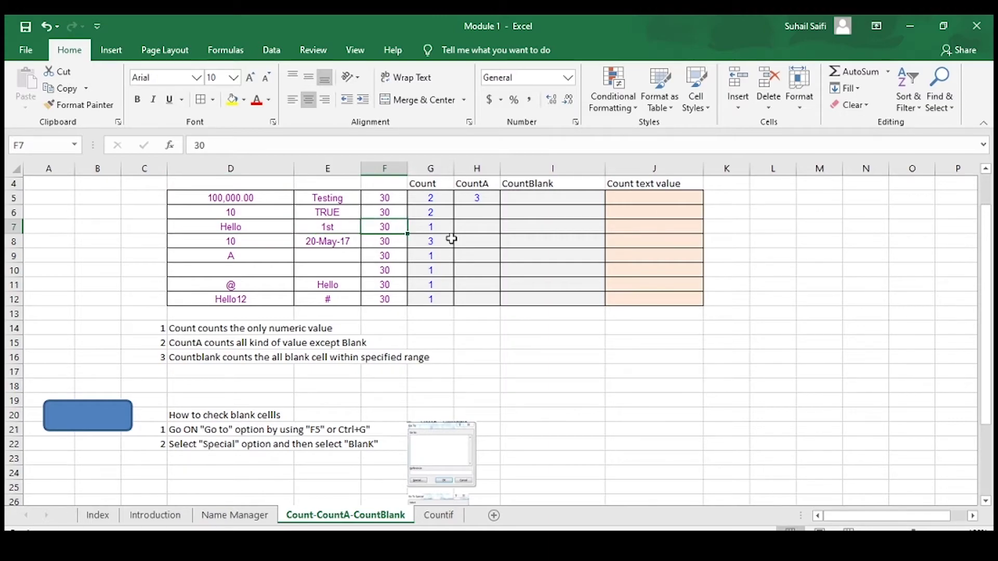
Examine the date in E8 and the cells D9:F9 against the COUNT formulas for rows 8 and 9.
key(Down)
key(Right)
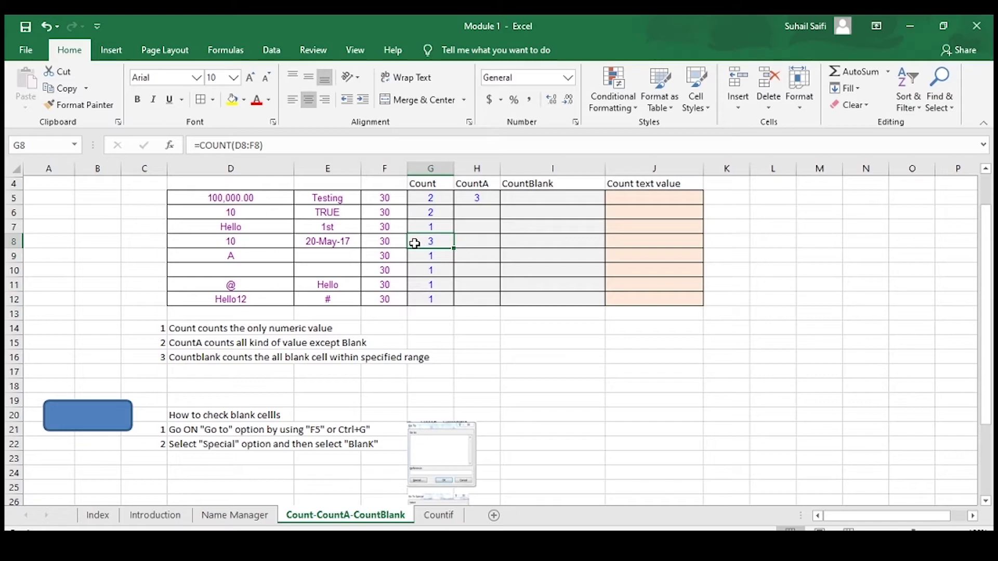
click(331, 246)
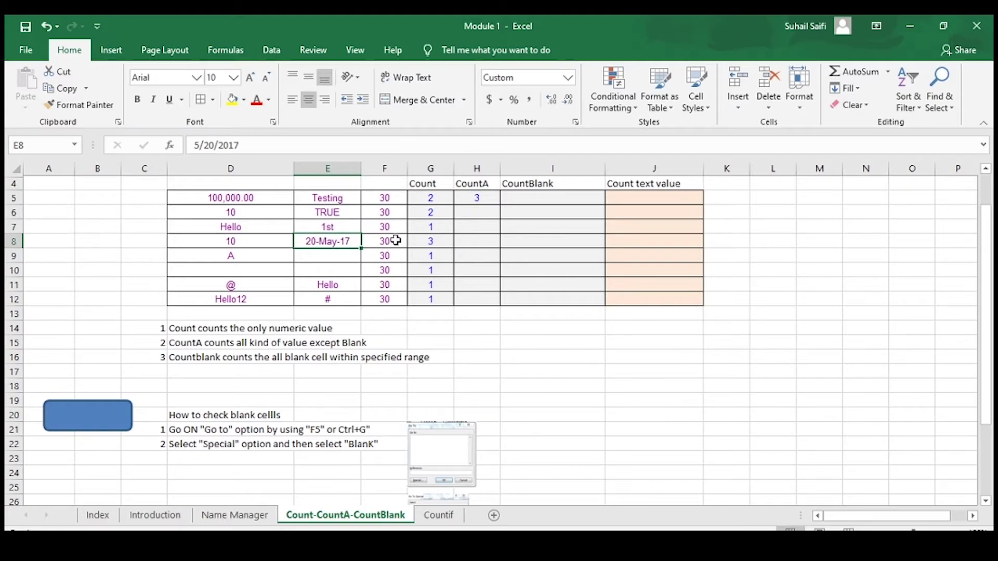
click(430, 256)
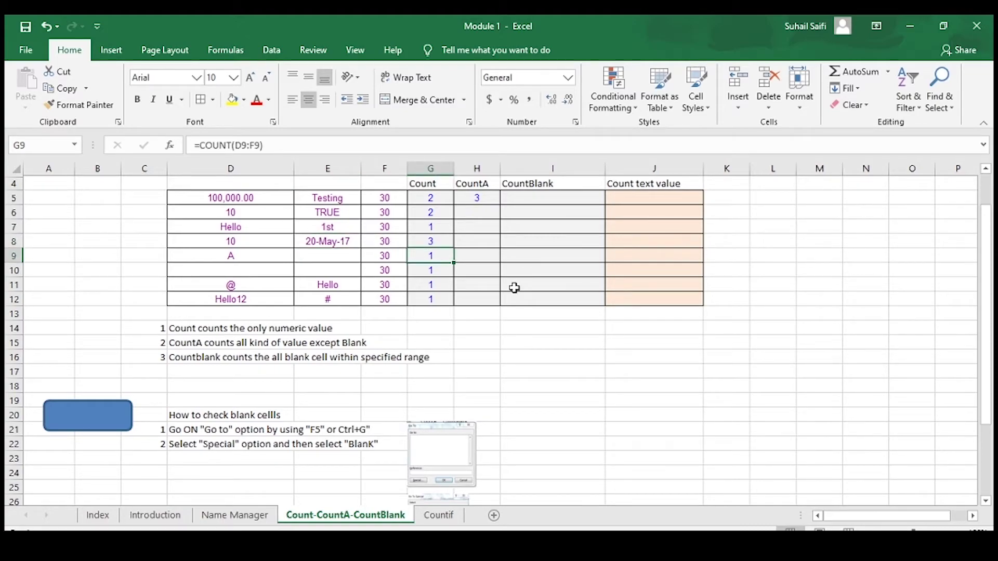
key(Left)
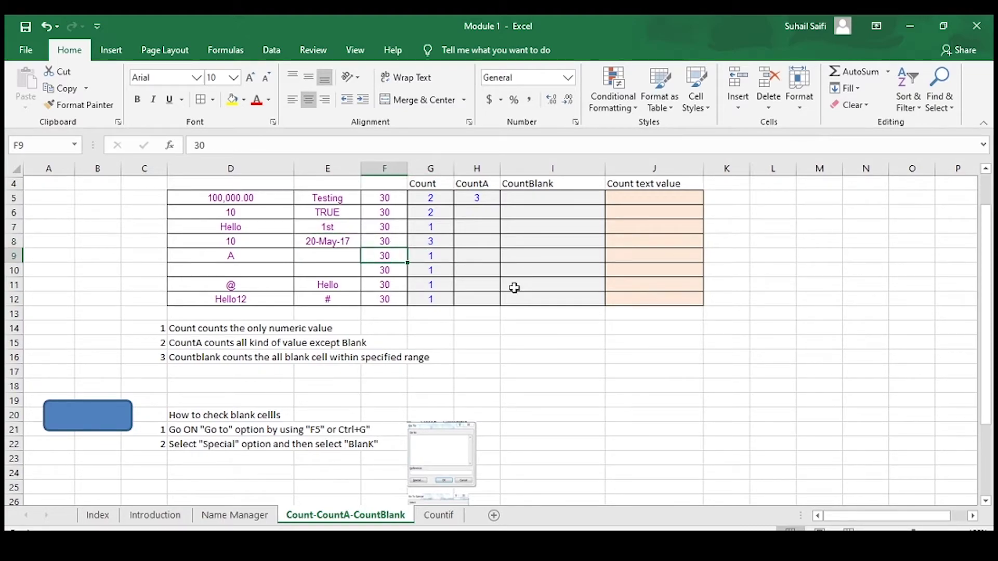
key(Left)
key(Left)
key(Right)
key(Right)
key(Left)
key(Left)
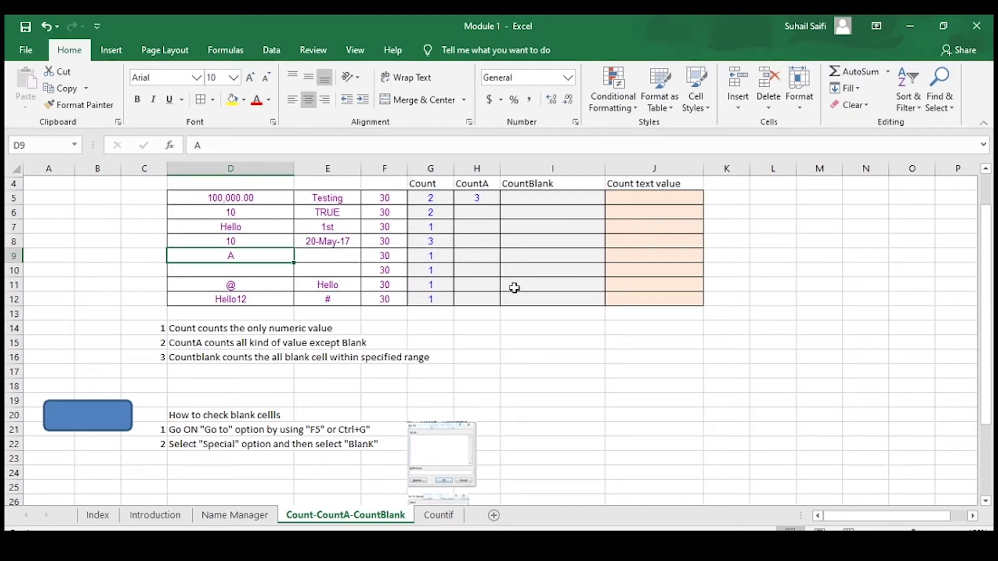
key(Down)
key(Right)
key(Right)
key(Right)
key(Up)
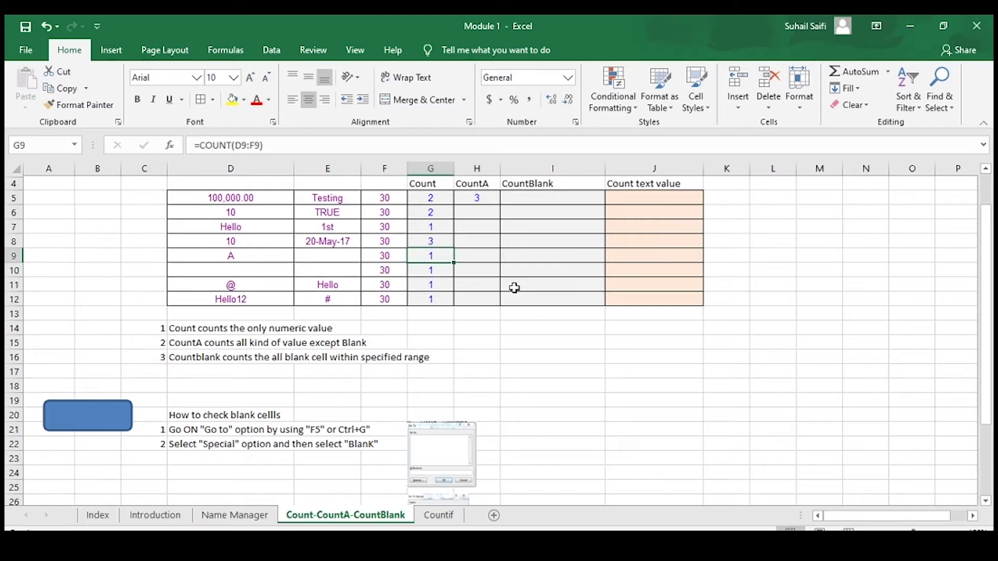
Copy the COUNTA formula from H5 down the CountA column through H12.
key(Up)
key(Up)
key(Right)
key(Up)
key(Up)
key(ctrl+c)
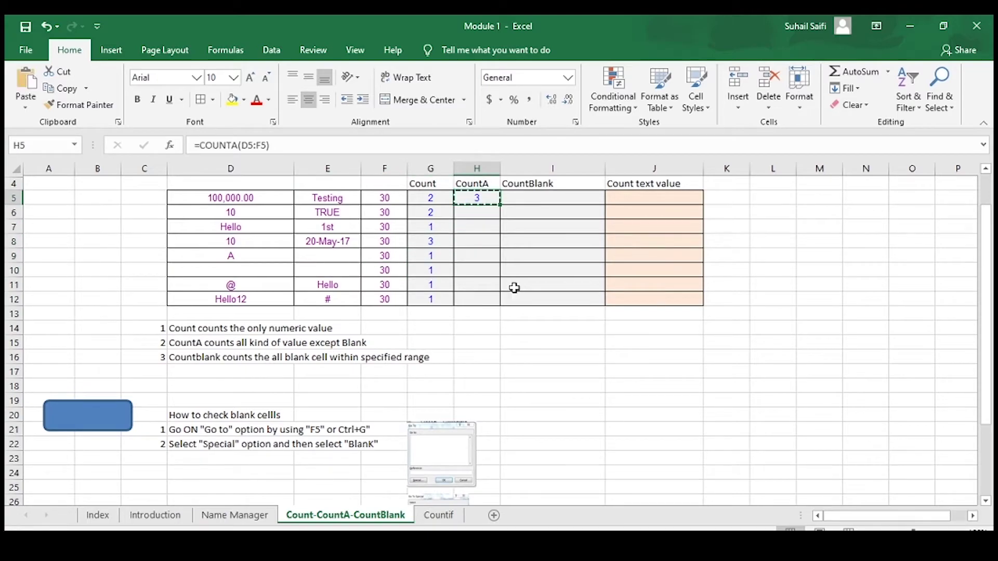
key(Left)
key(ctrl+Down)
key(Right)
key(ctrl+shift+Up)
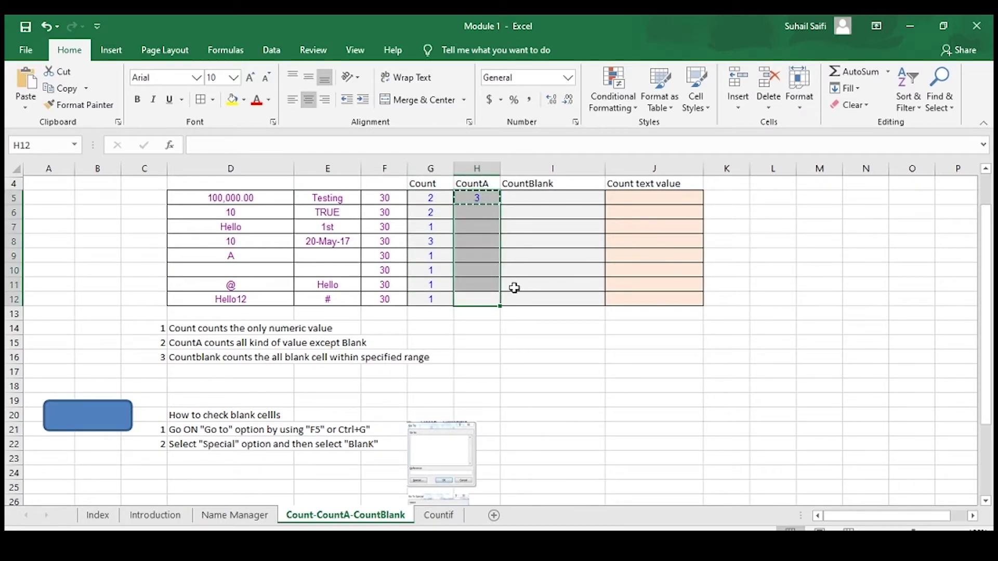
key(ctrl+v)
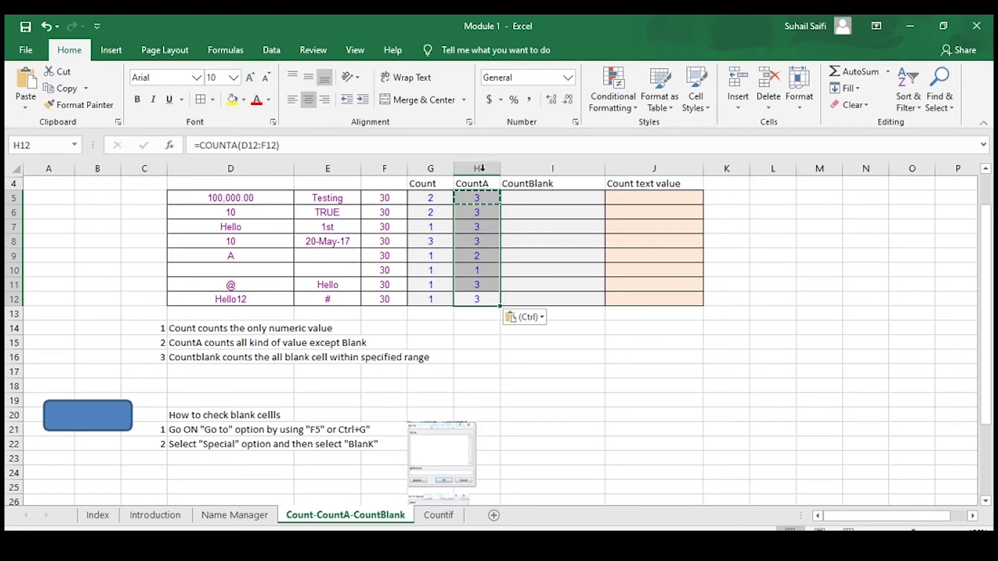
Check the copied COUNTA formulas in column H and compare the row 9 result with the empty cell E9.
key(Up)
key(Up)
key(Up)
key(Up)
key(Up)
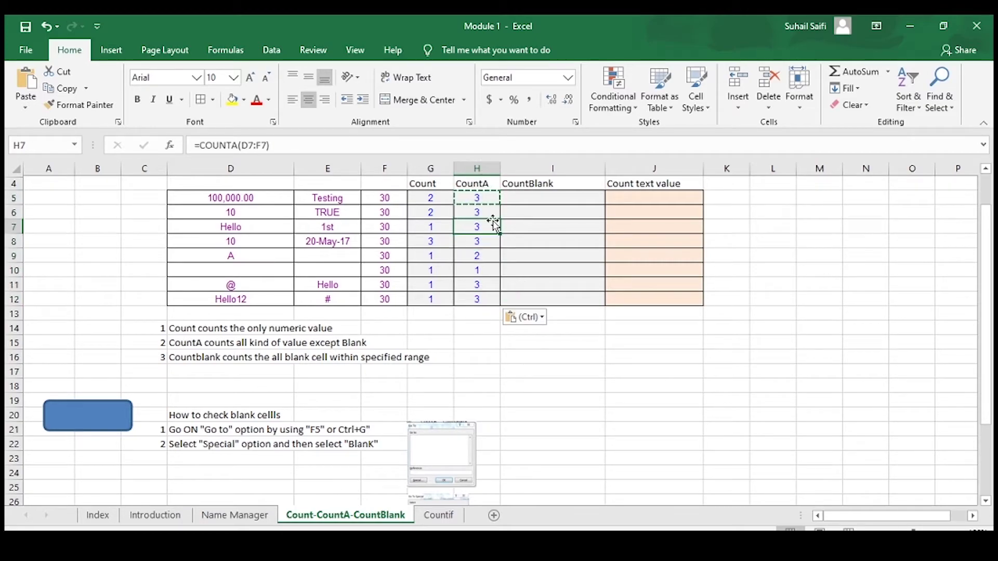
click(480, 259)
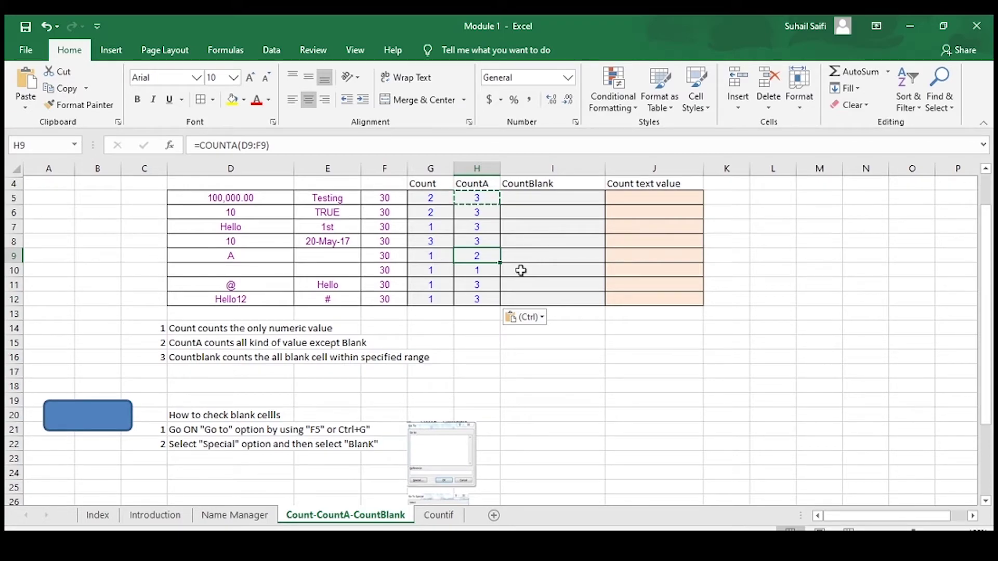
key(Left)
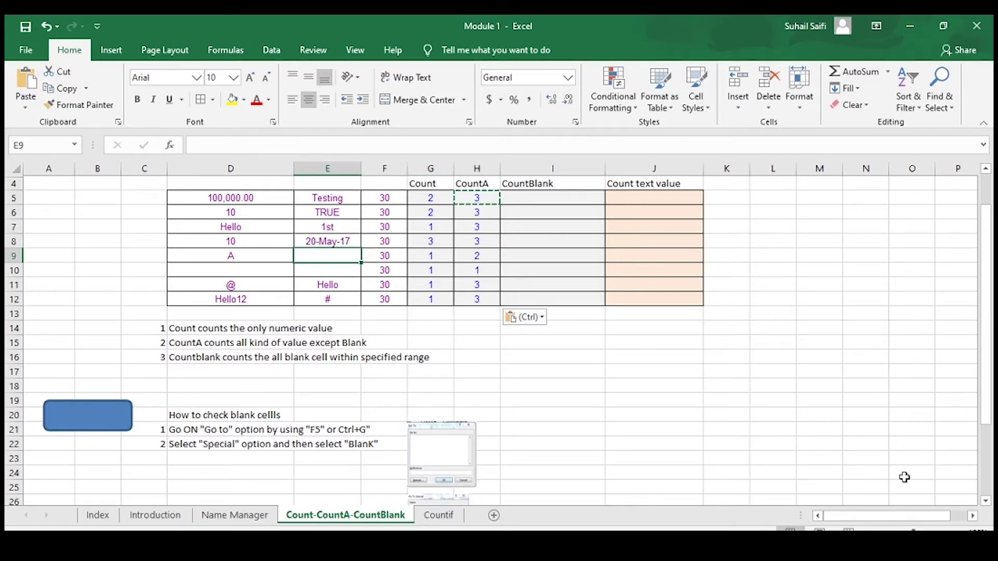
Enter the formula =COUNTBLANK(D5:F5) in cell I5 of the CountBlank column.
click(952, 526)
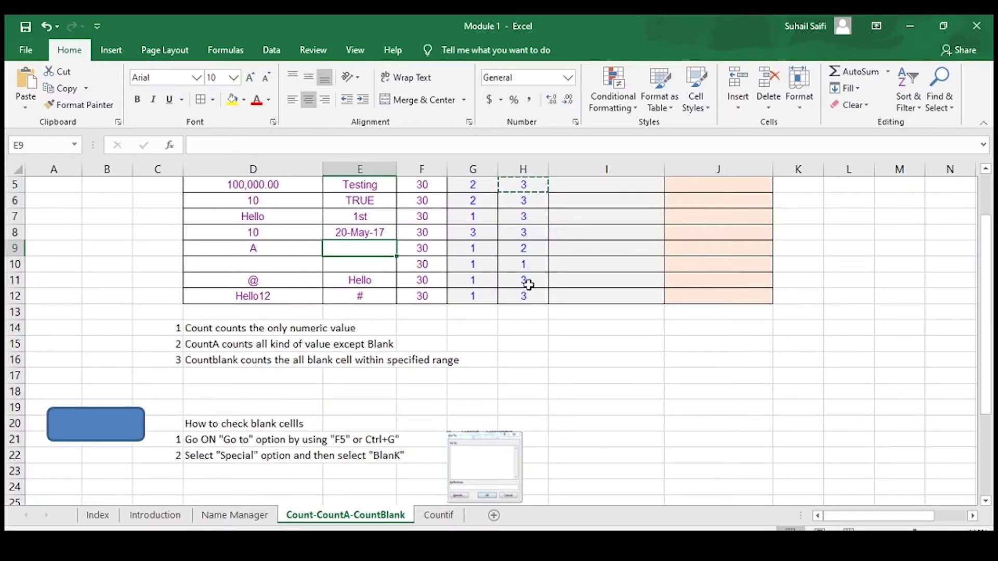
key(Up)
key(Up)
key(Up)
key(Up)
key(Up)
key(Right)
key(Right)
key(Right)
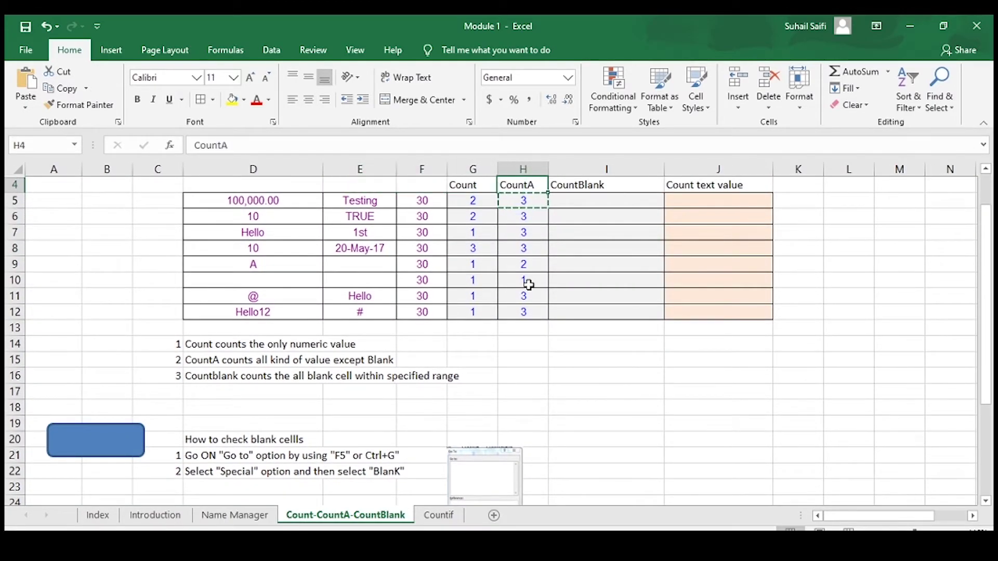
key(Down)
key(Right)
key(Escape)
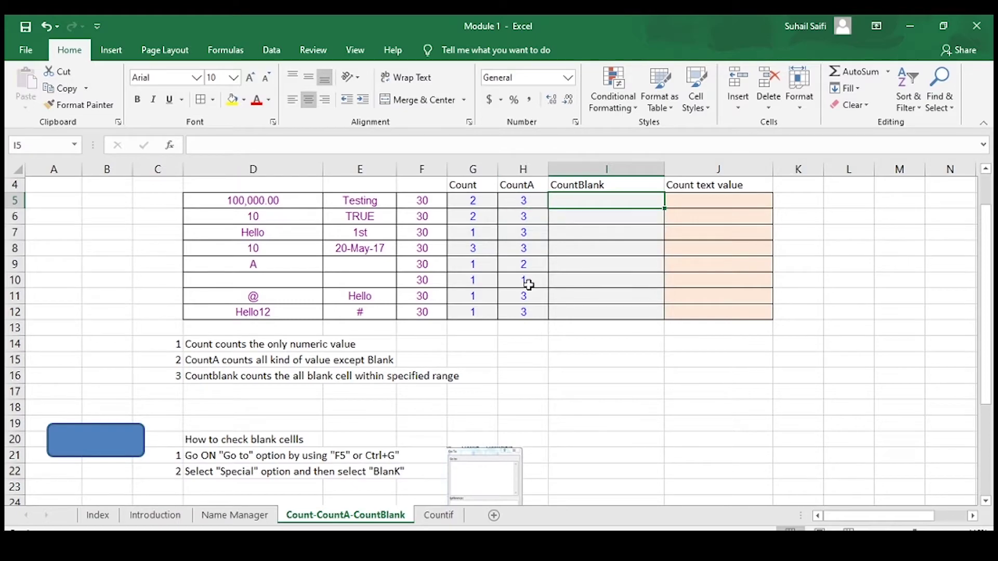
text(=count)
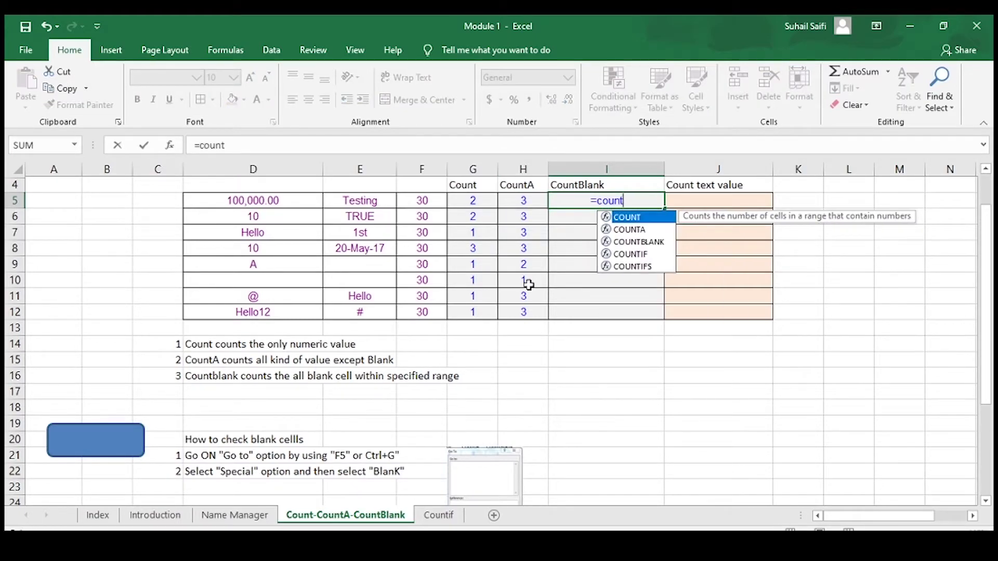
key(Tab)
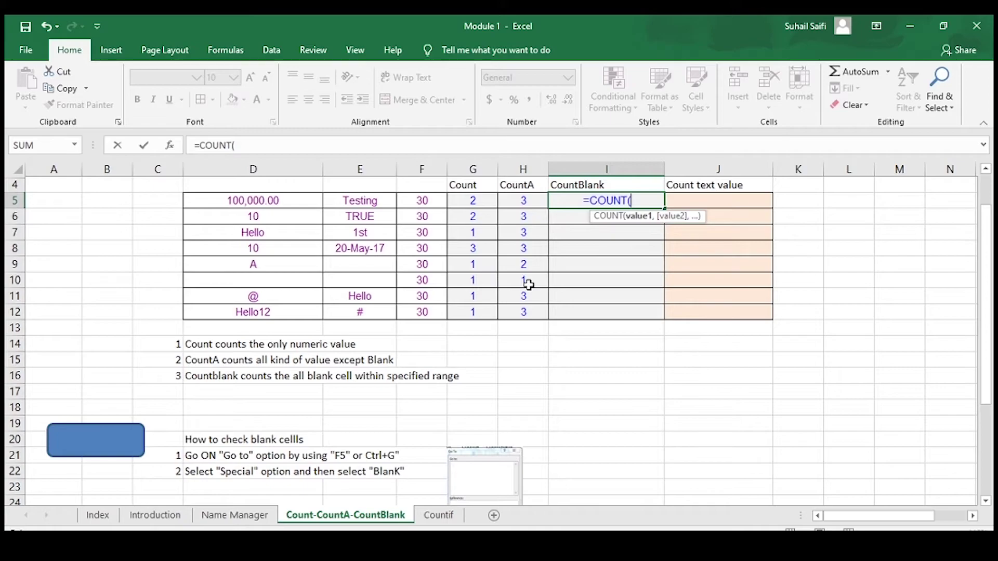
key(BackSpace)
text(bl)
key(Tab)
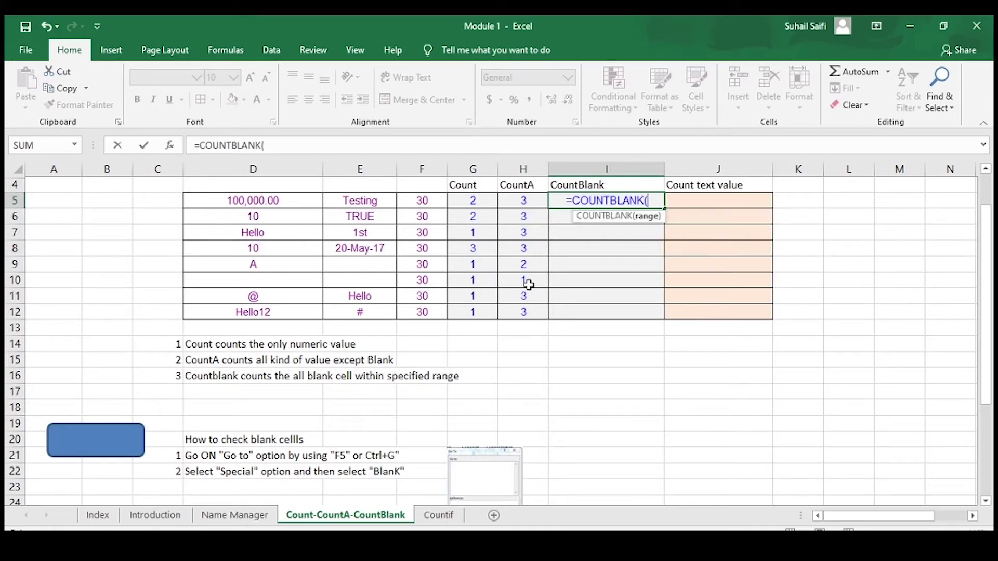
key(Left)
key(Left)
key(Left)
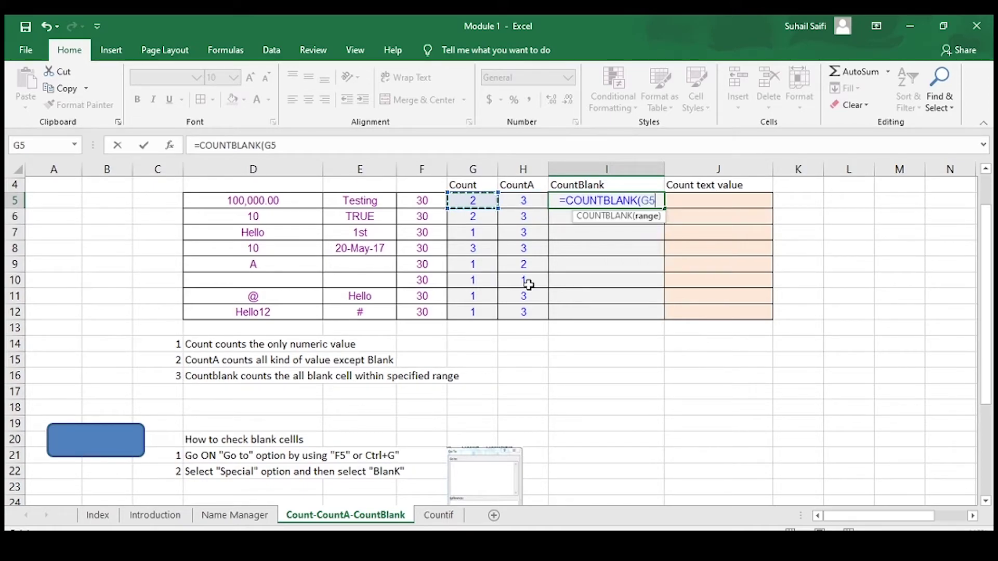
key(shift+Left)
key(shift+Left)
text())
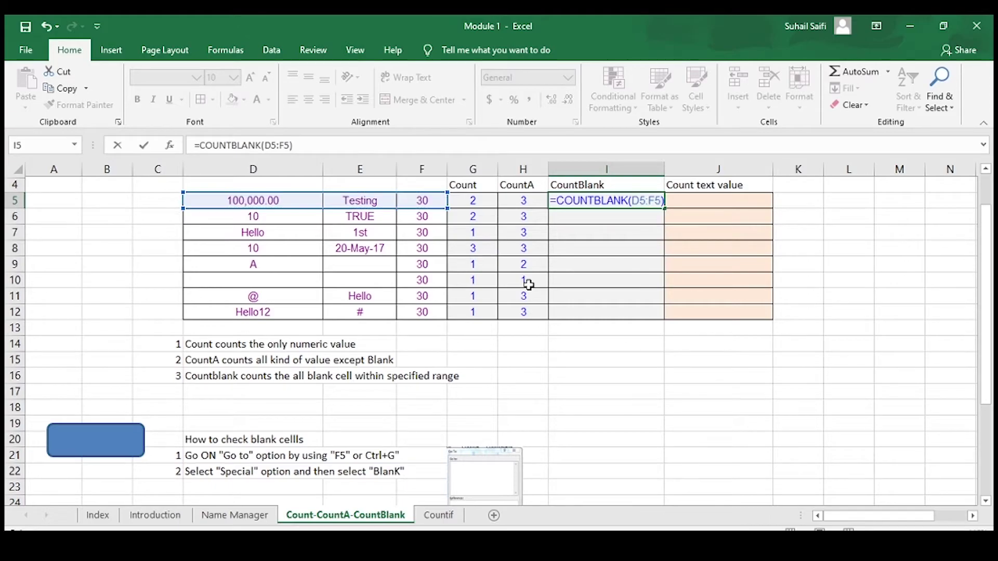
key(Return)
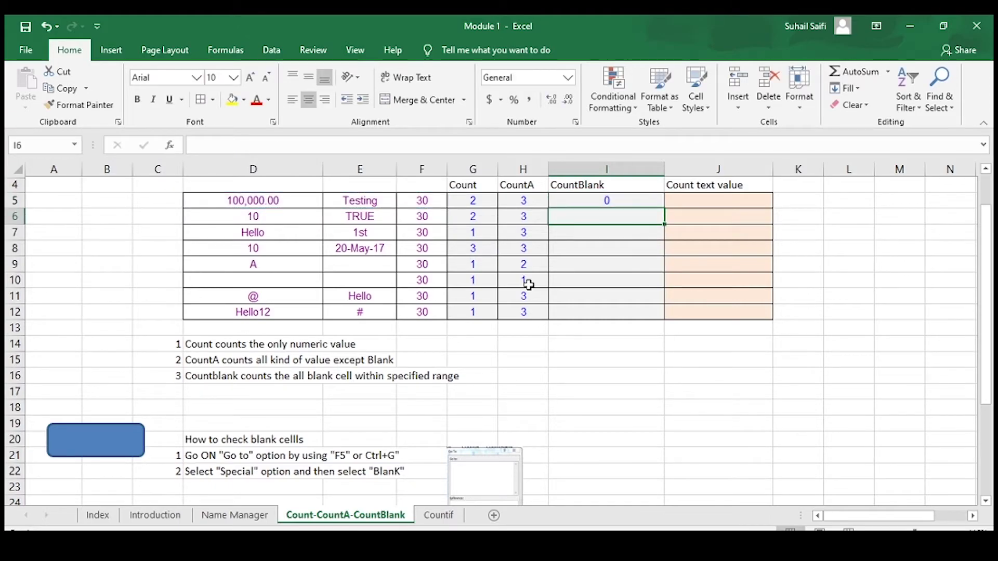
Fill the COUNTBLANK formula from I5 down row by row through I9.
key(Up)
key(shift+Down)
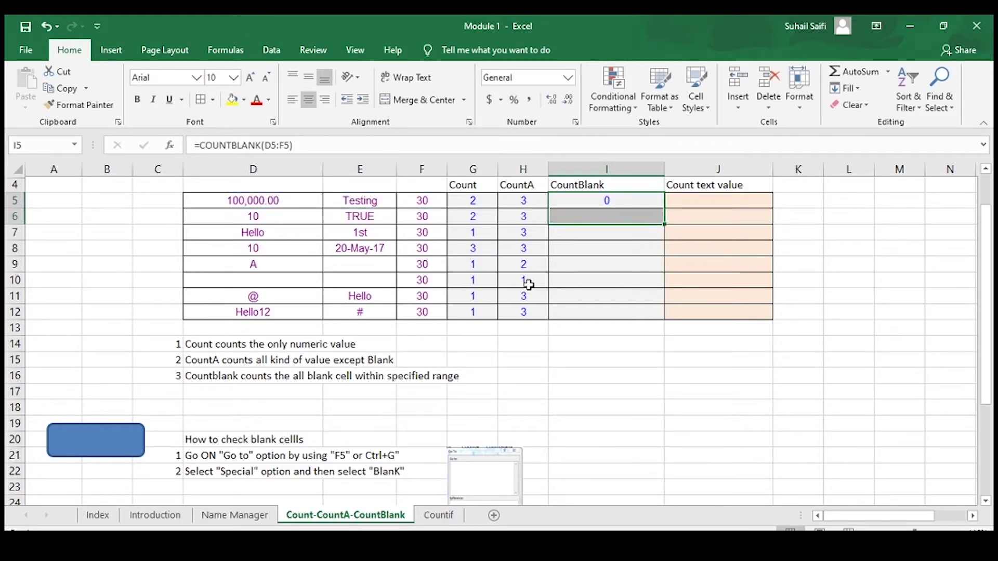
key(ctrl+d)
key(Down)
key(shift+Down)
key(ctrl+d)
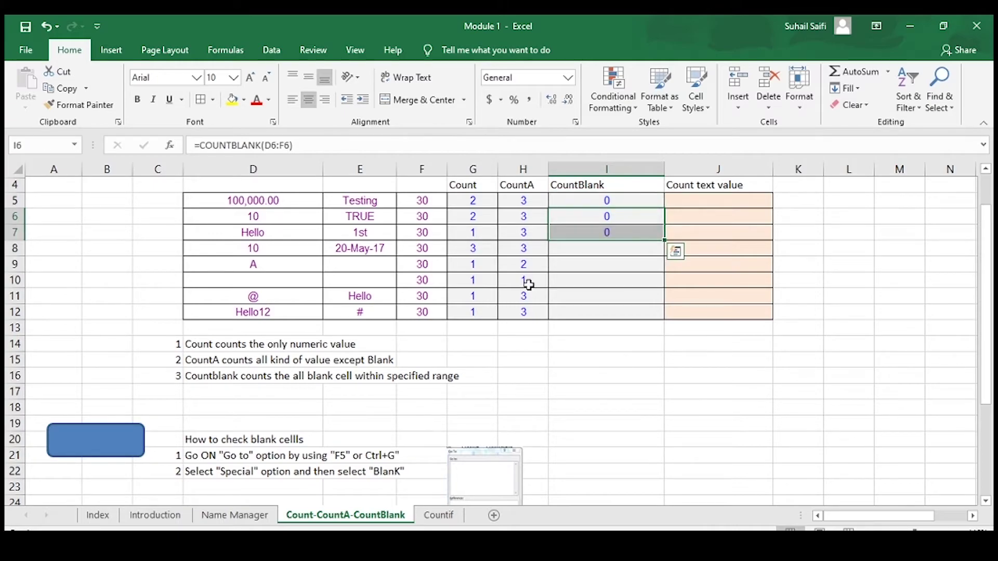
key(Down)
key(shift+Down)
key(ctrl+d)
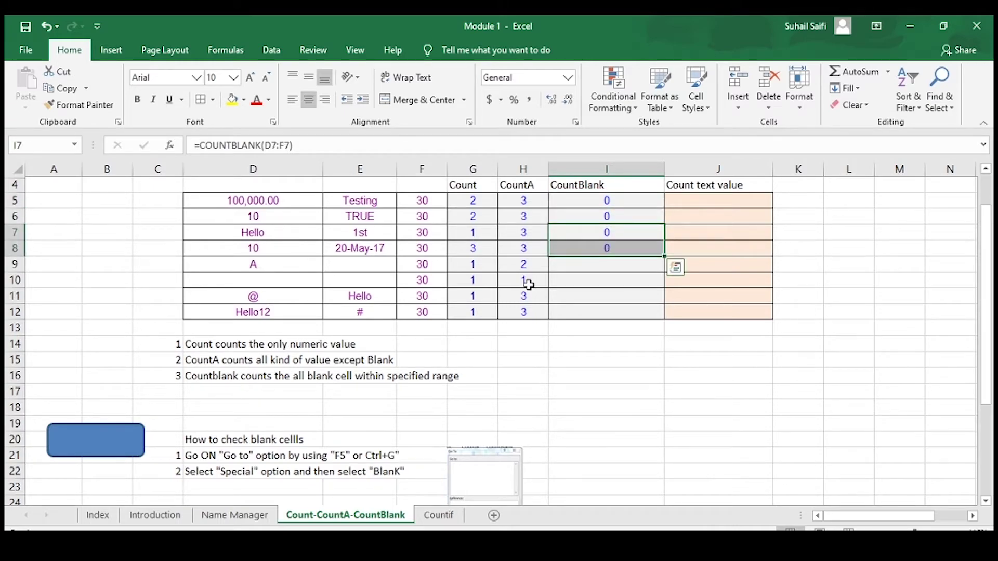
key(Down)
key(shift+Down)
key(ctrl+d)
key(Down)
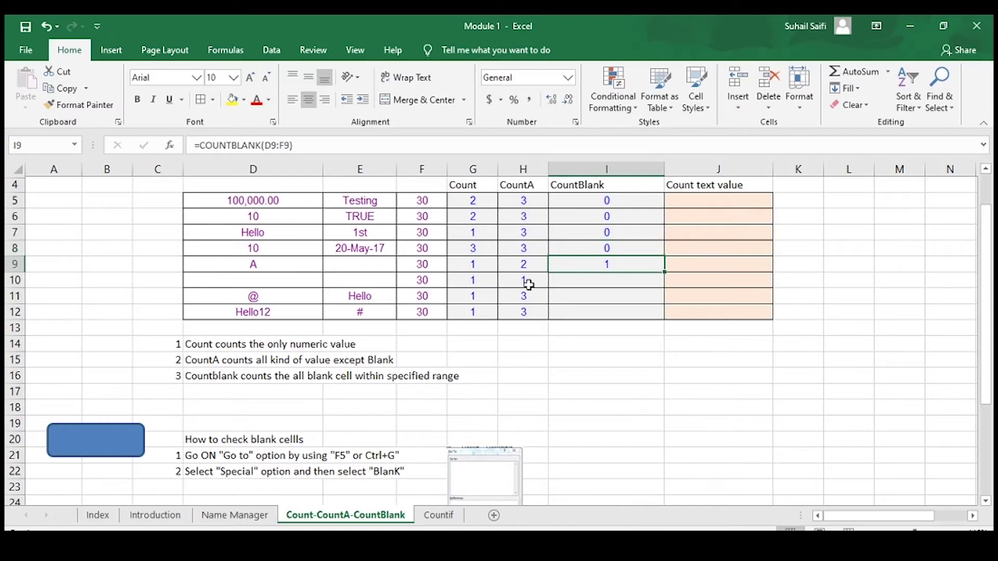
Compare the row 9 COUNTBLANK result with the empty cell E9 and the COUNT formula in G9.
key(Left)
key(Left)
key(Left)
key(Left)
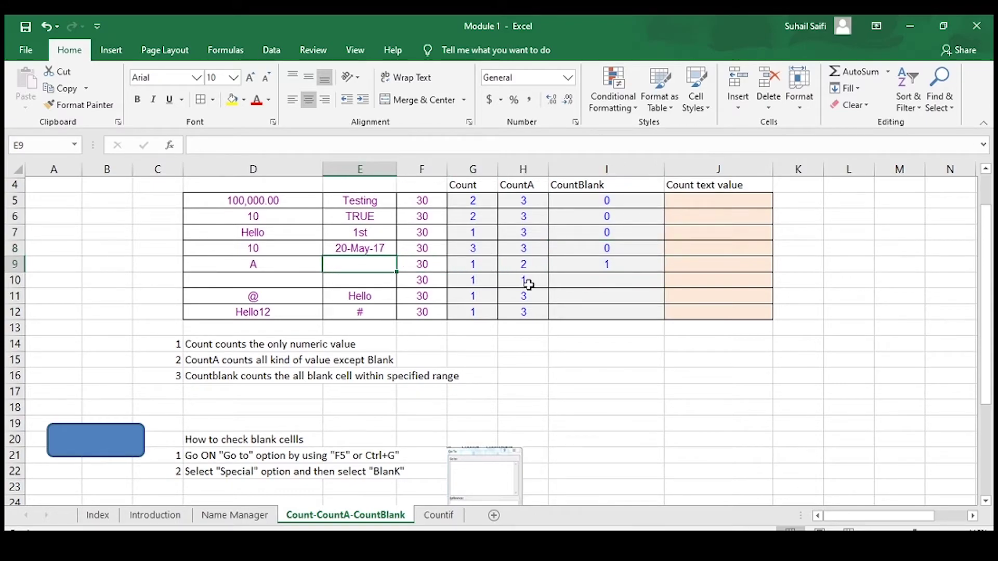
key(Right)
key(Right)
key(Right)
key(Left)
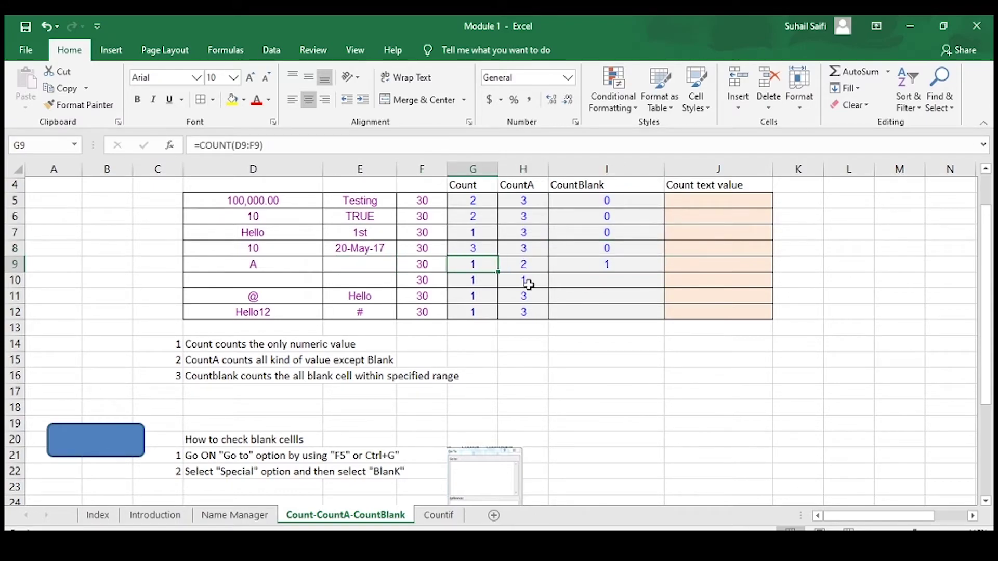
Copy the COUNTBLANK formula from I9 down the CountBlank column through I12.
key(Right)
key(Right)
key(ctrl+c)
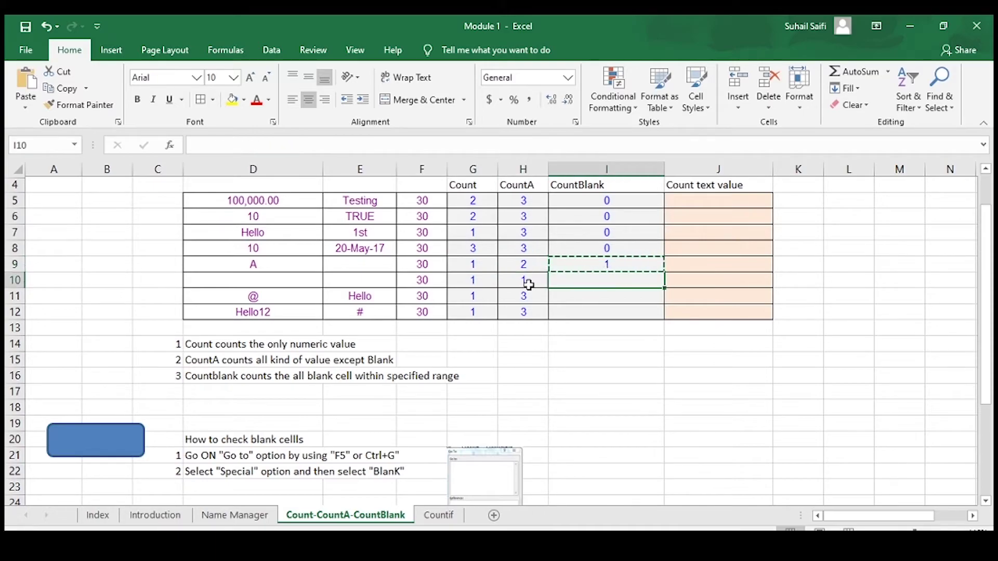
key(ctrl+shift+Down)
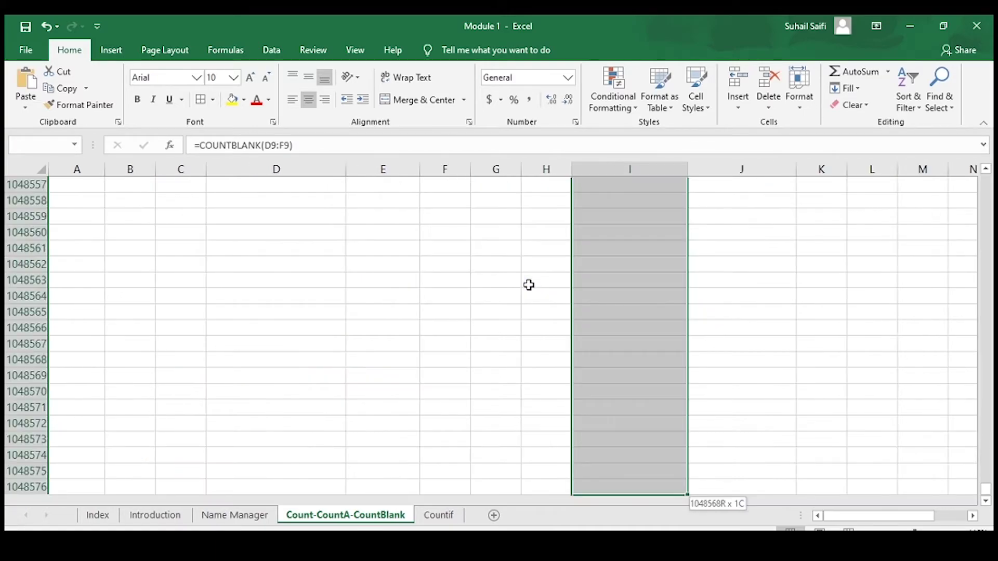
key(Up)
key(Down)
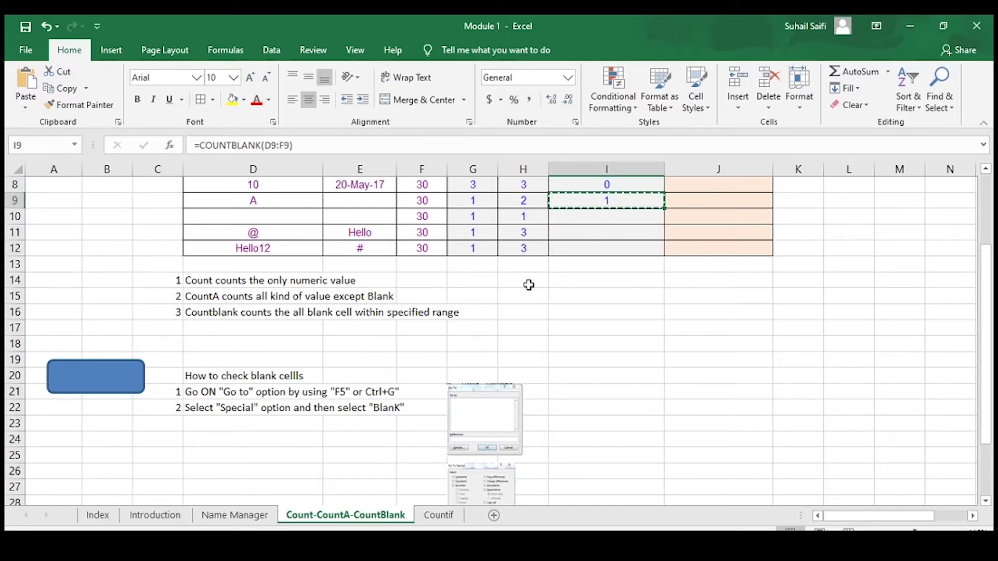
key(shift+Down)
key(shift+Down)
key(shift+Down)
key(ctrl+v)
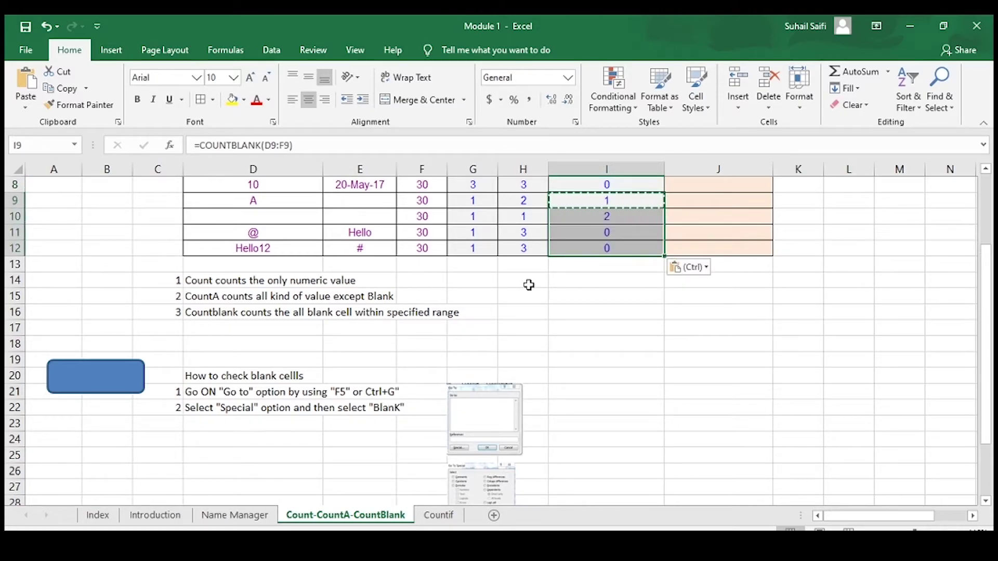
key(Escape)
Check the COUNTBLANK formulas in I9 and I10 against the empty cells in rows 9 and 10.
key(Right)
key(Left)
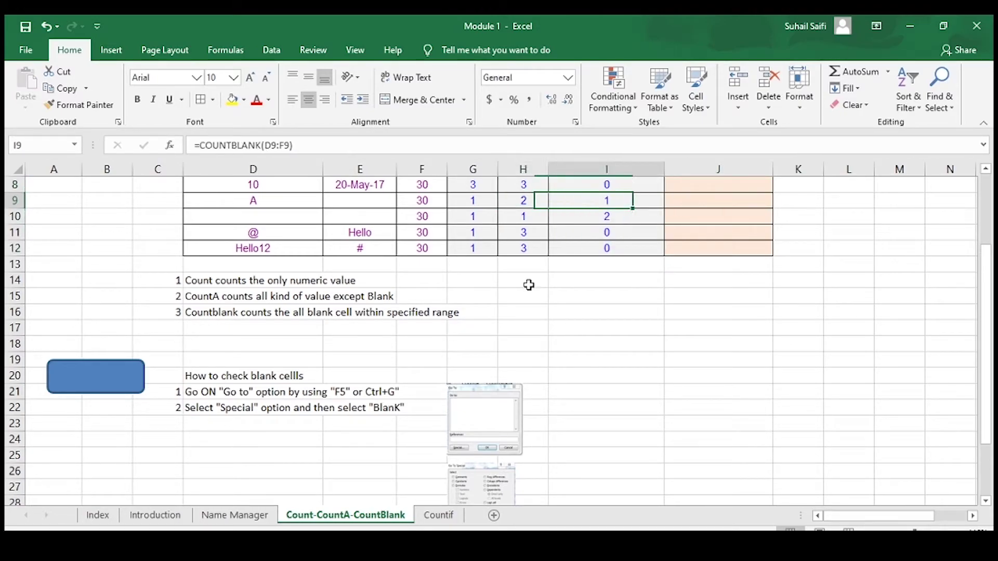
key(Down)
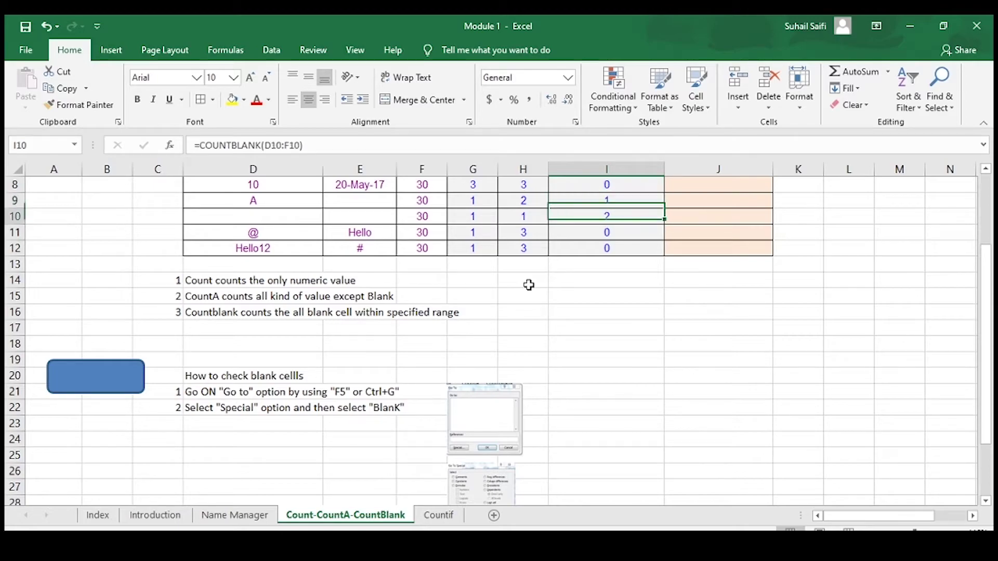
key(Left)
key(Left)
key(Left)
key(Left)
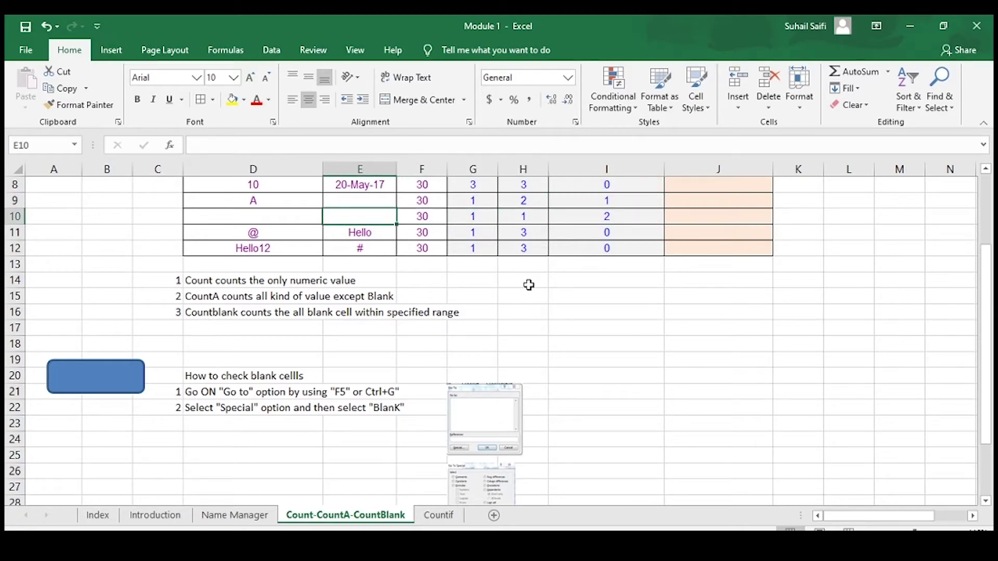
key(Up)
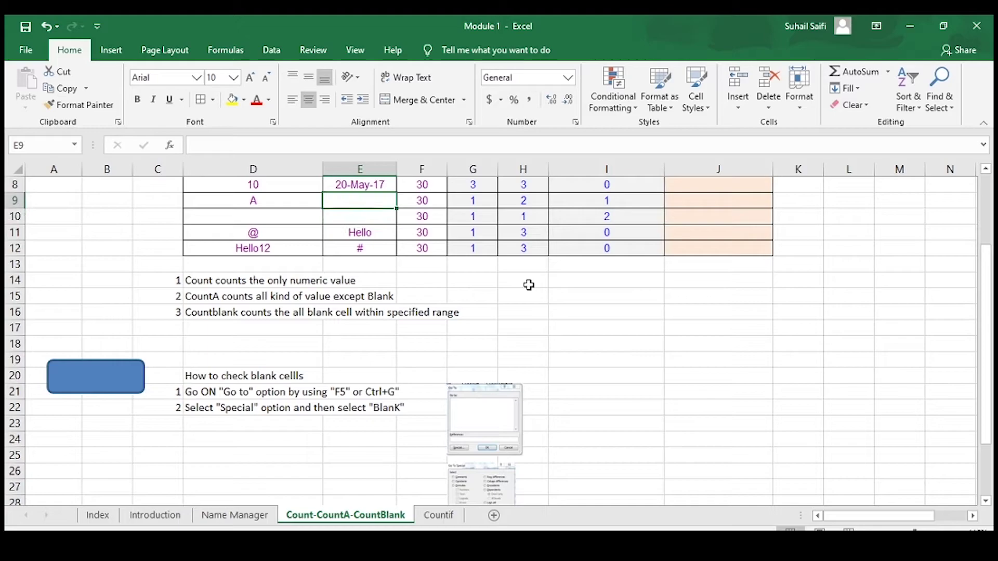
key(Right)
key(Right)
key(Right)
key(Right)
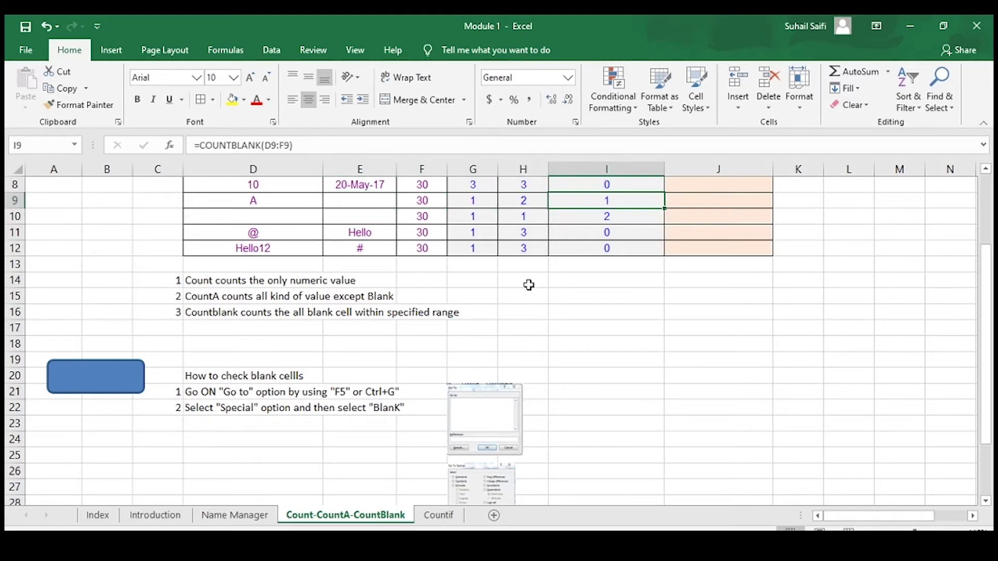
Examine the Count text value heading in J4 and the row 5 entries in D5:F5.
key(ctrl+Up)
key(Right)
key(Left)
key(Right)
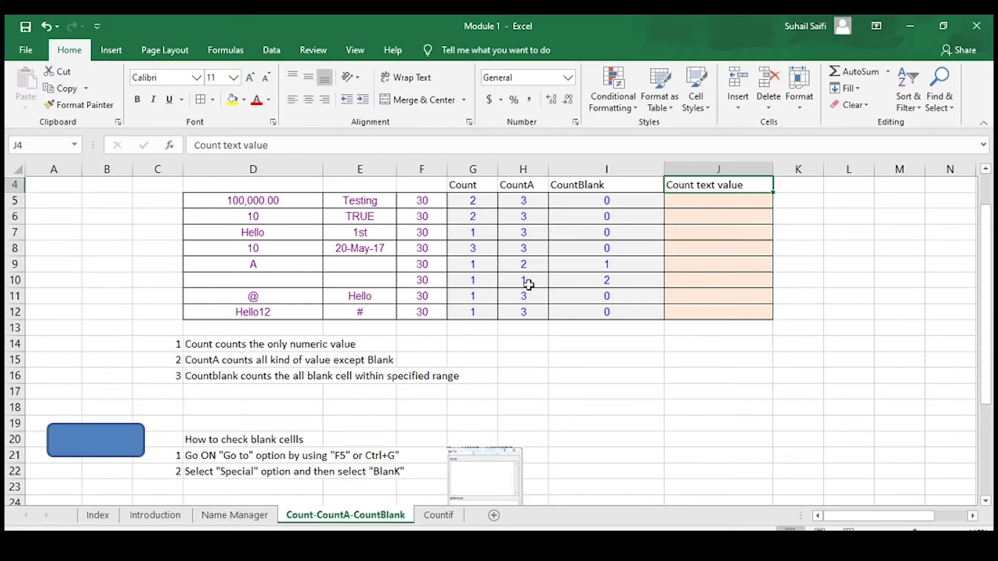
key(Down)
key(Left)
key(Left)
key(Left)
key(Left)
key(Left)
key(Left)
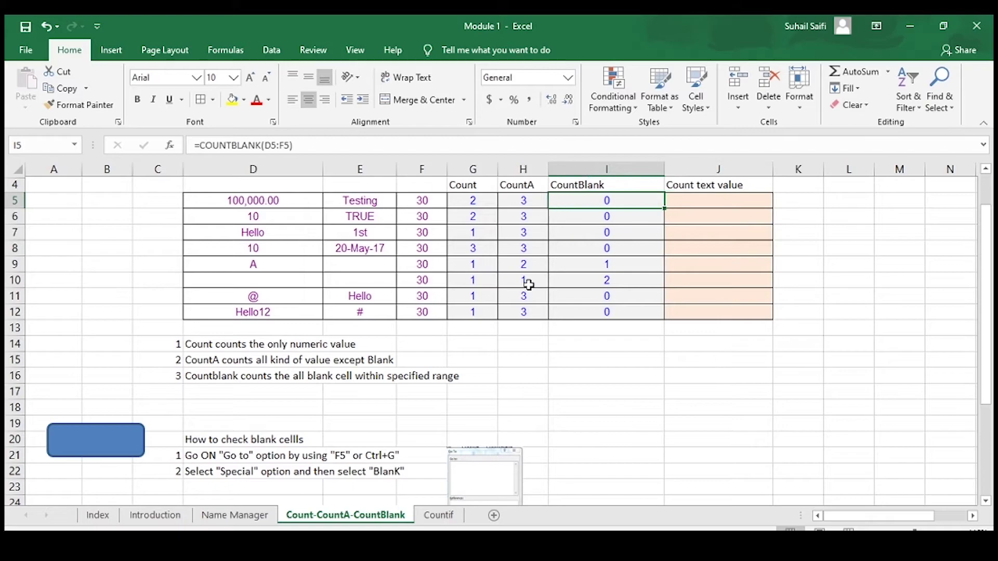
key(Right)
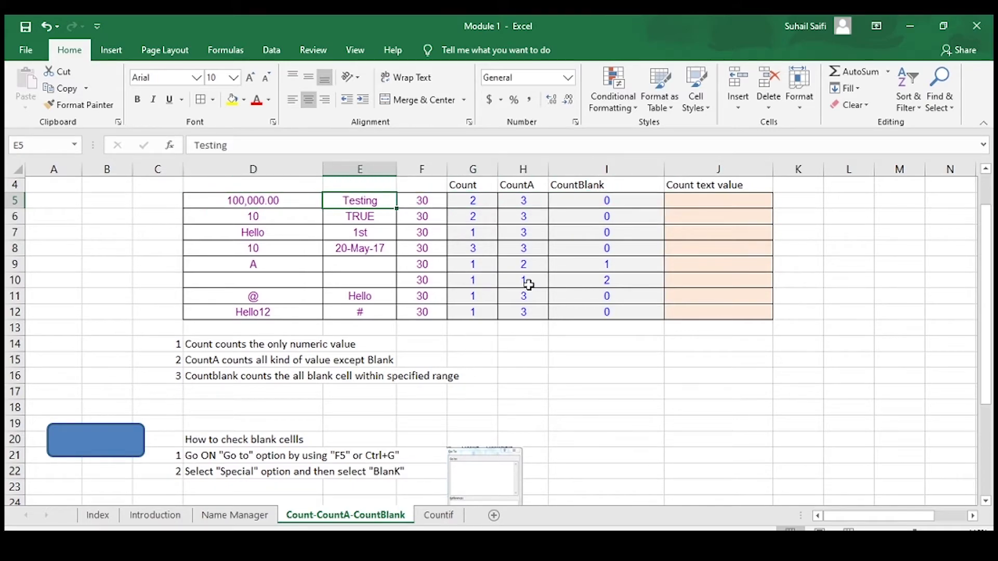
key(Down)
key(Right)
key(Up)
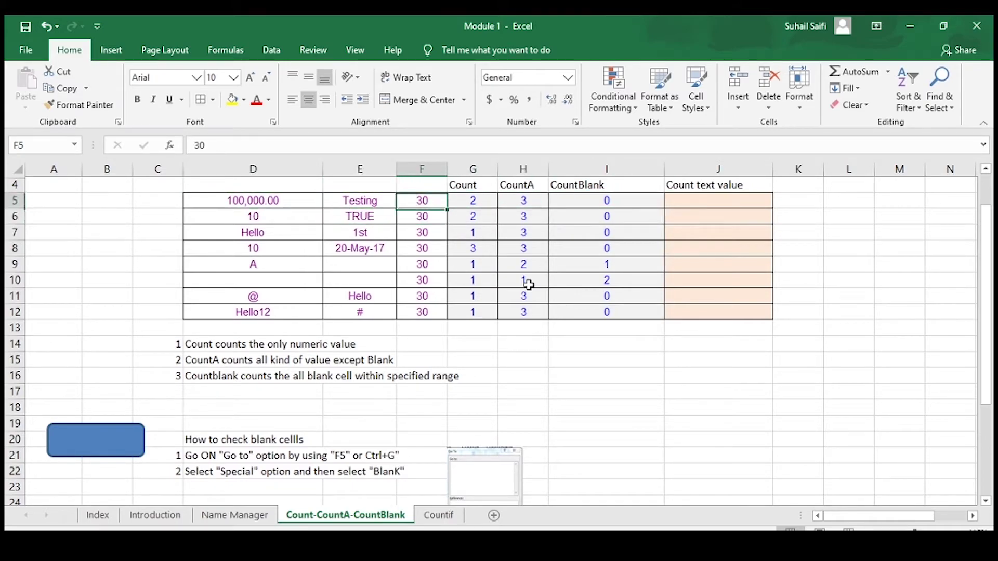
Start a formula in J5 with COUNTA over the row 5 entries, =COUNTA(D5:F5).
key(Right)
key(Right)
key(Right)
key(Right)
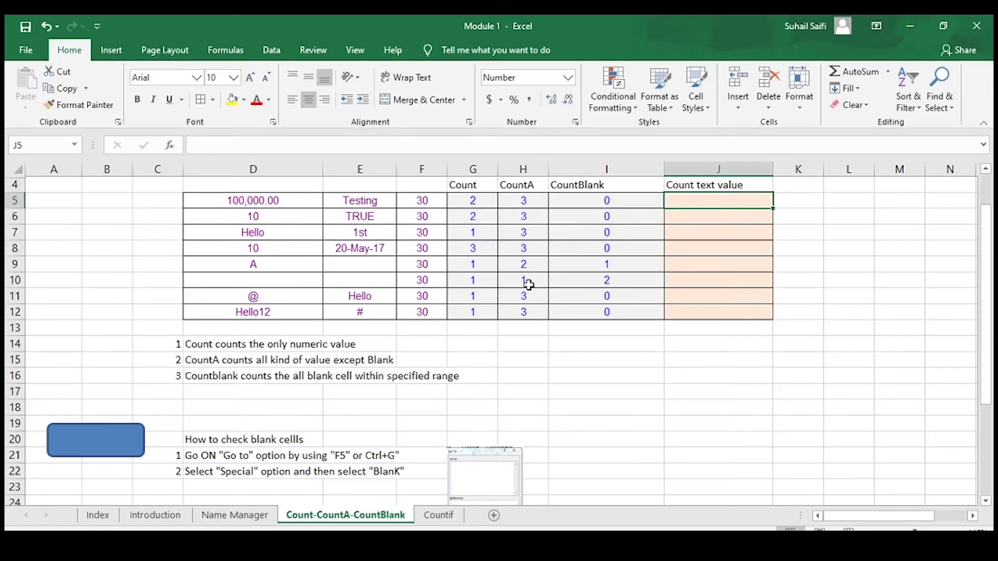
text(=counta)
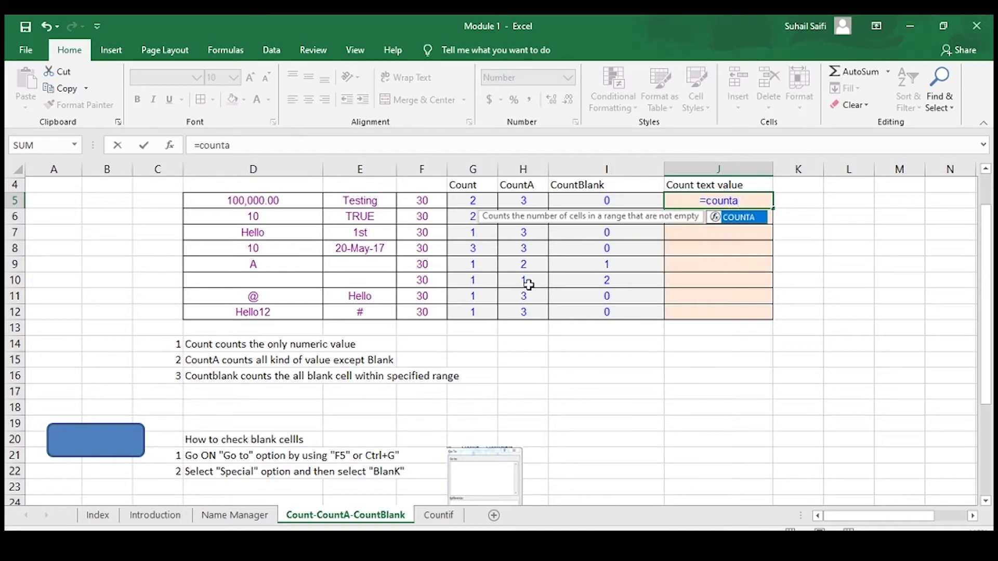
key(Tab)
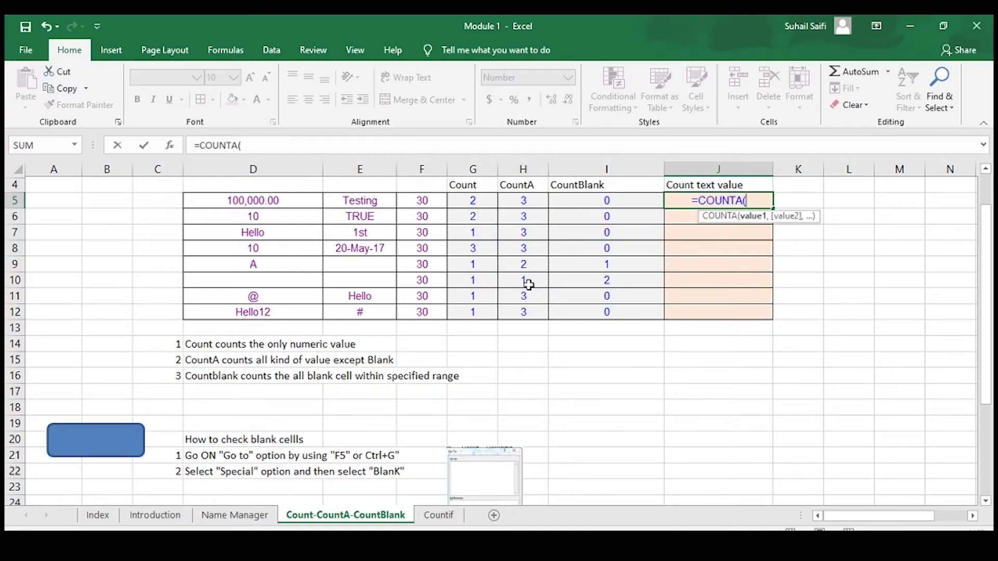
key(Left)
key(Left)
key(Left)
key(Left)
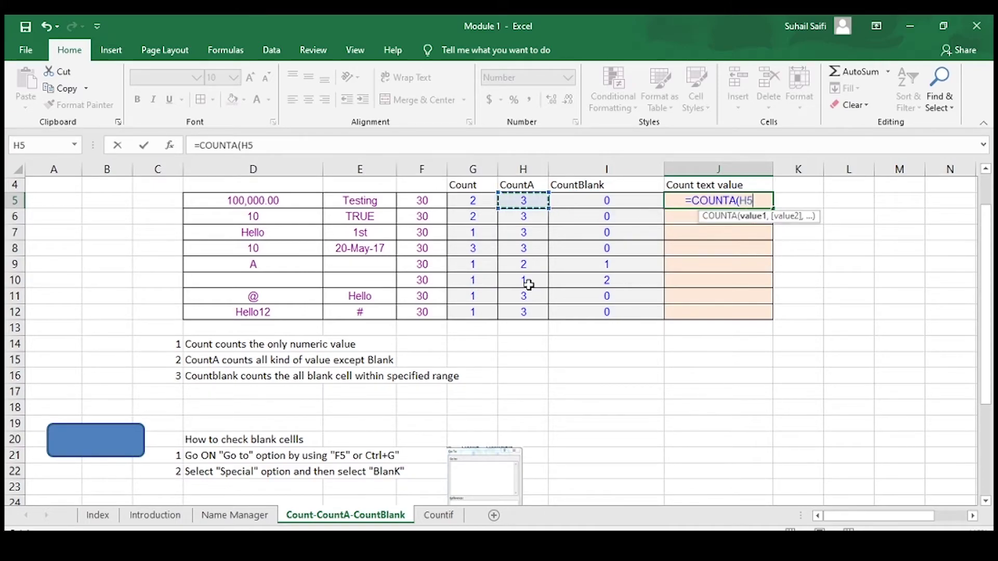
key(shift+Left)
key(shift+Left)
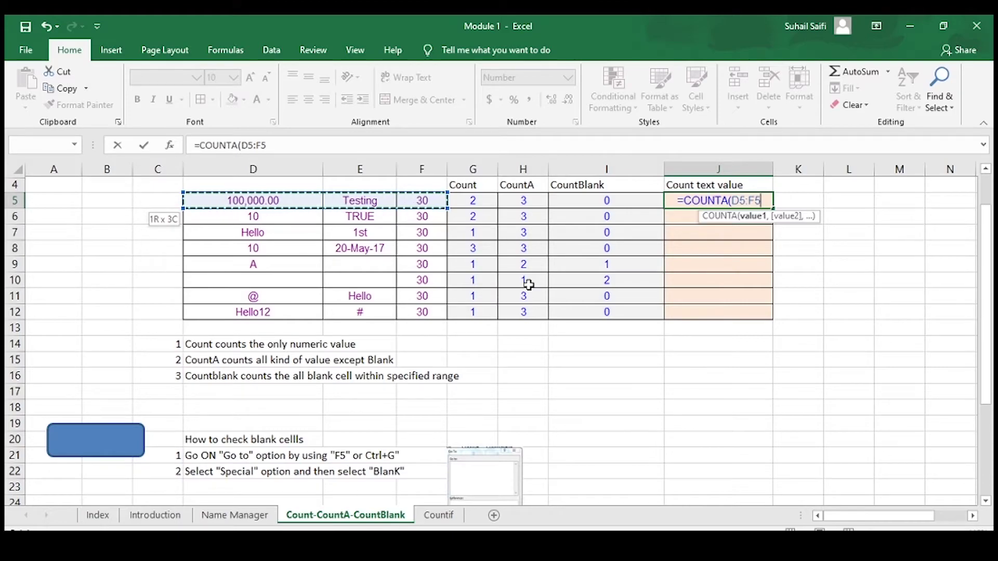
text())
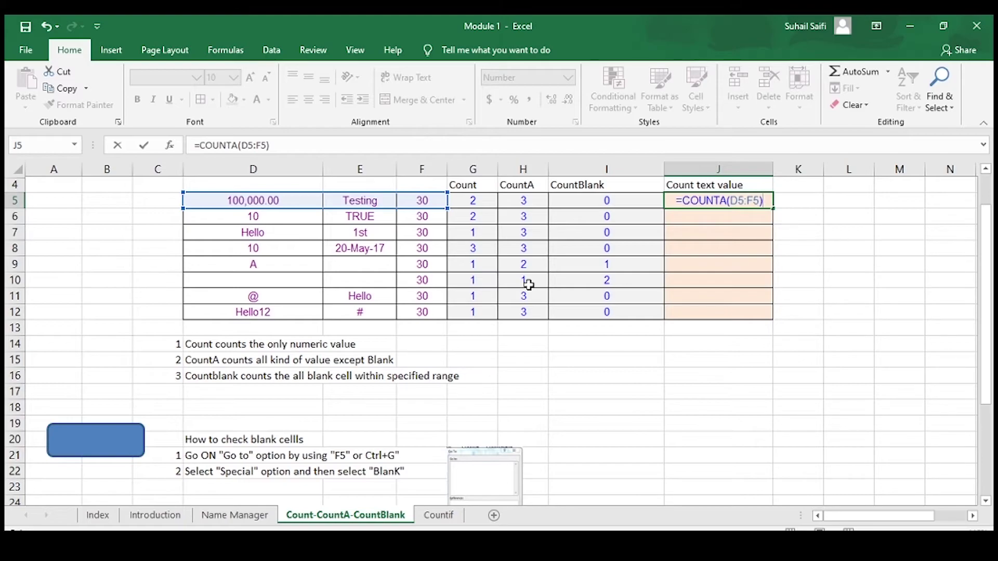
Complete the J5 formula by subtracting the numeric count of the same range: =COUNTA(D5:F5)-COUNT(D5:F5).
text(-)
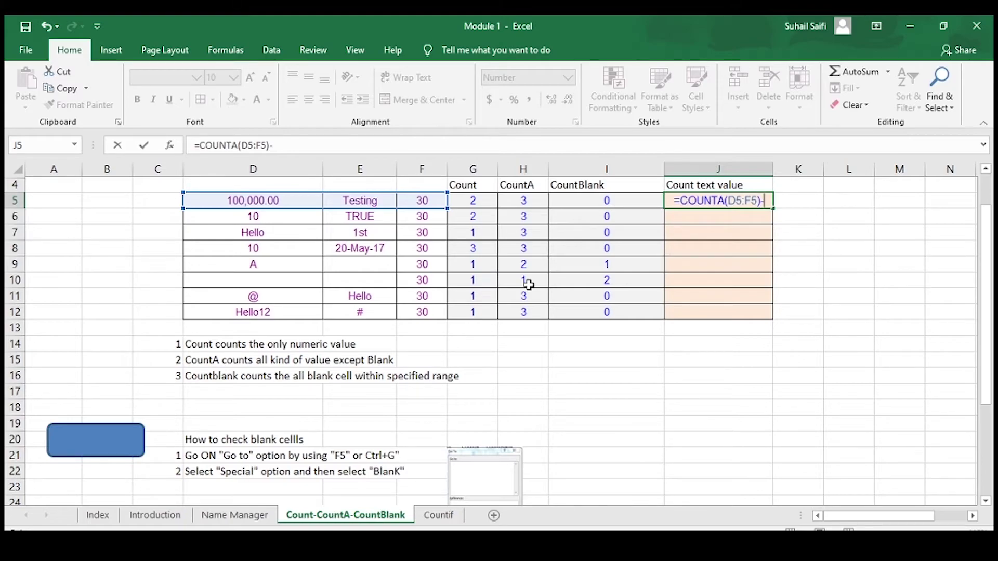
text(count)
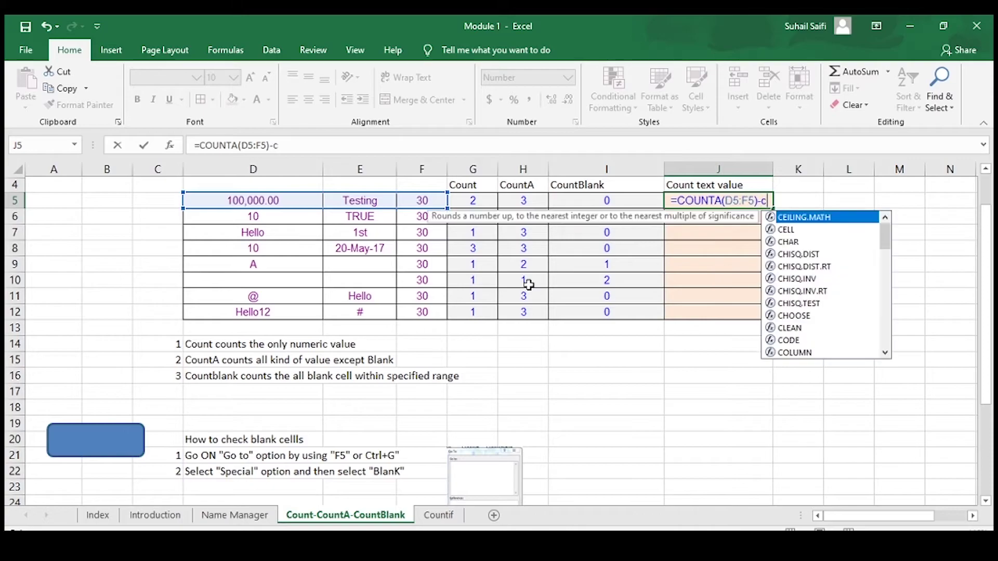
key(Tab)
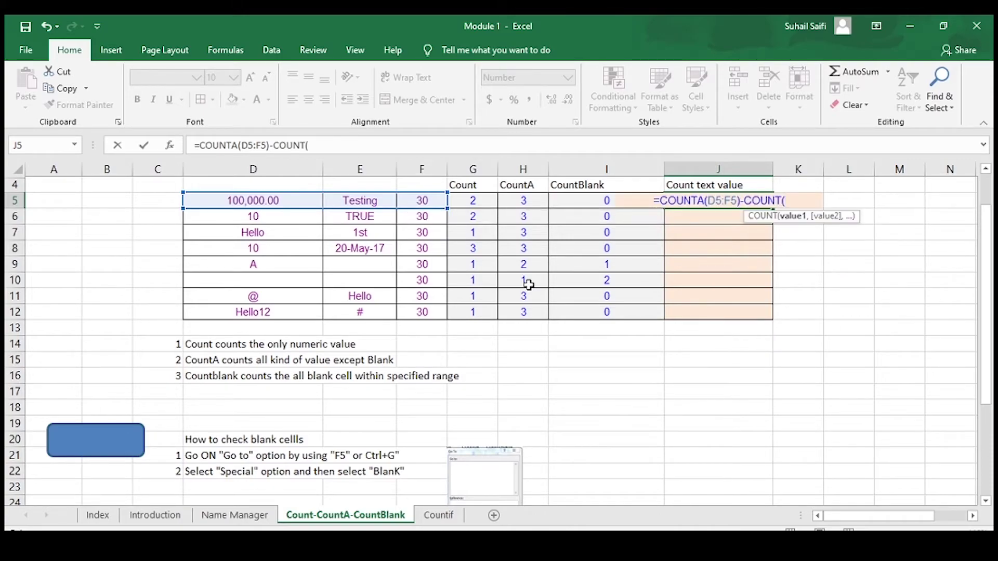
key(Left)
key(Left)
key(Left)
key(Left)
key(shift+Left)
key(shift+Left)
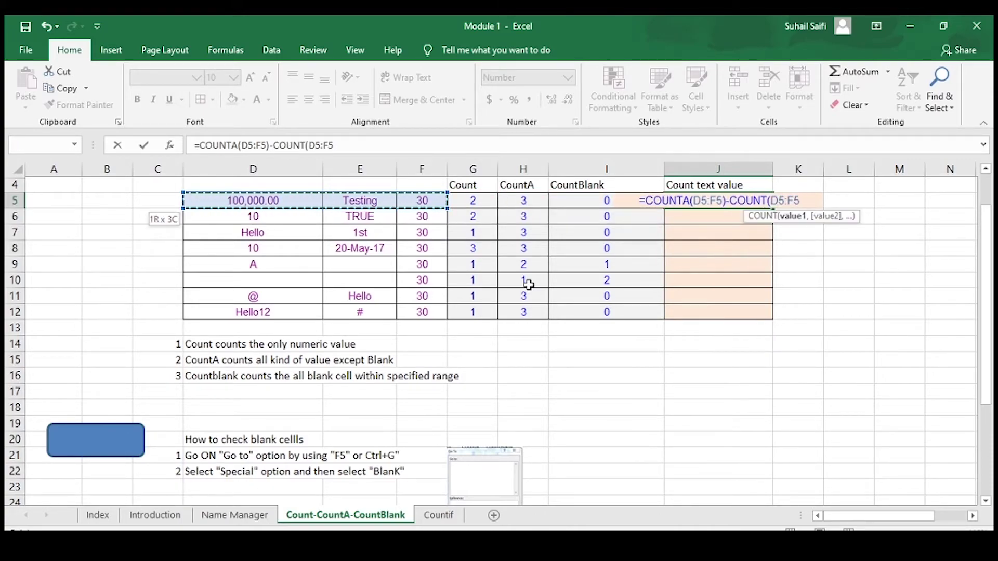
text())
key(Return)
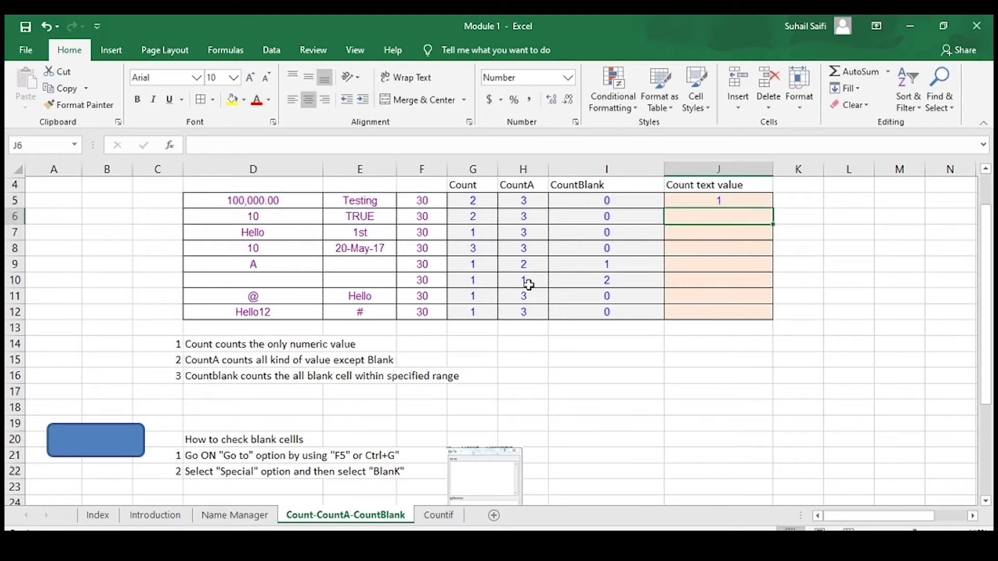
Check the COUNTA formula in H5 and the COUNT formula in G5 against the new text-value count.
key(Left)
key(Left)
key(Up)
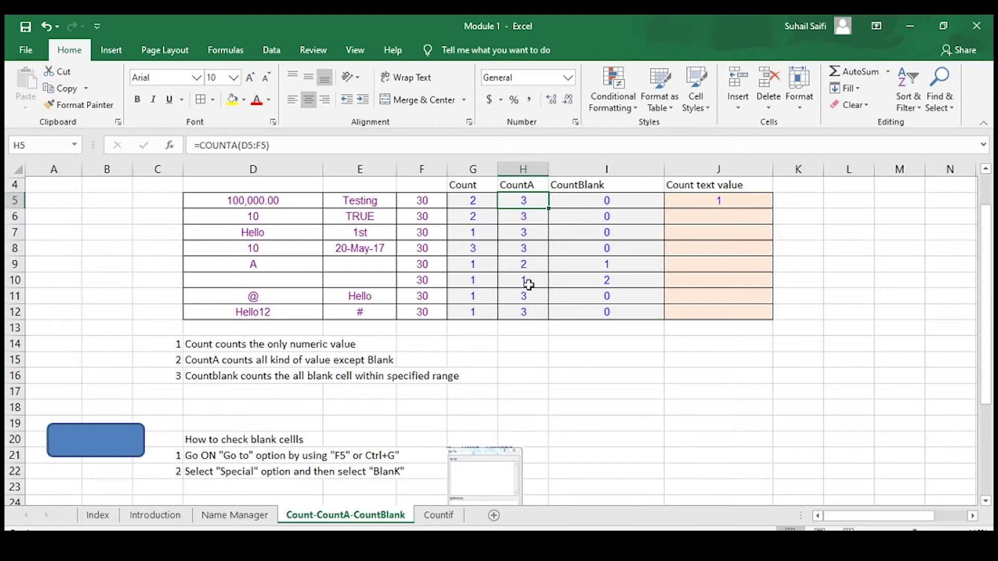
key(Left)
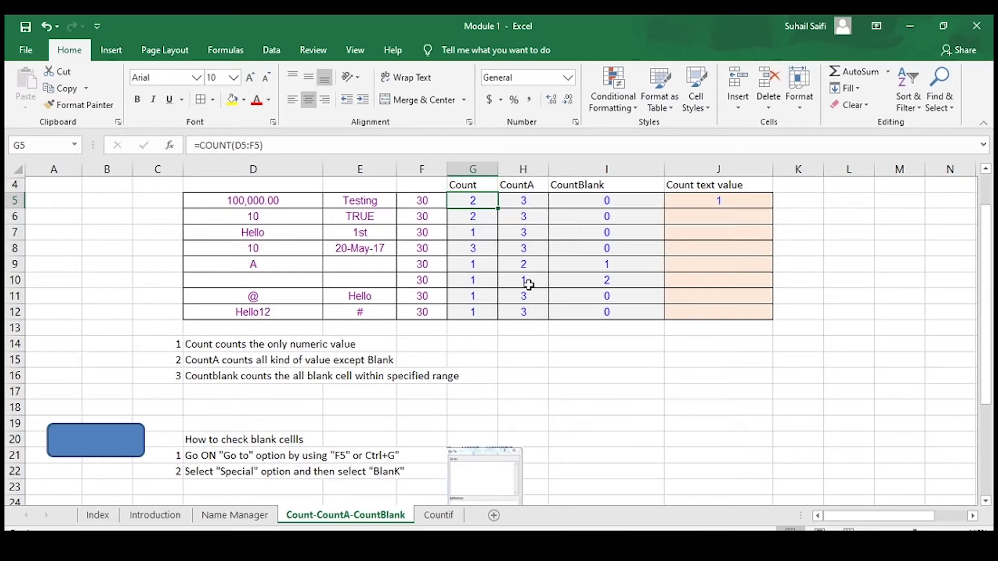
Copy the text-value formula from J5 down the Count text value column through J12.
key(Right)
key(Right)
key(Right)
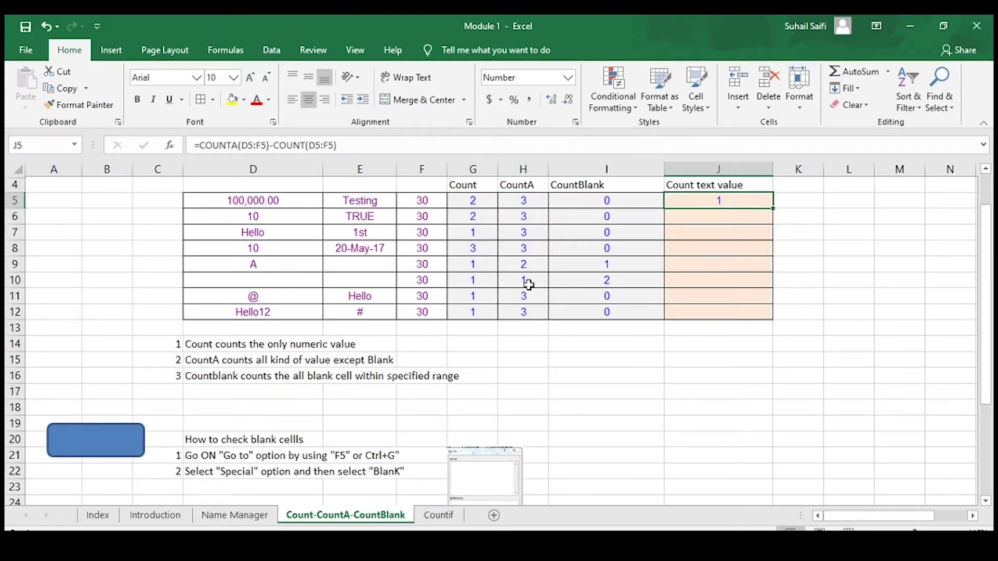
key(shift+Down)
key(shift+Down)
key(shift+Down)
key(shift+Down)
key(shift+Down)
key(shift+Down)
key(shift+Down)
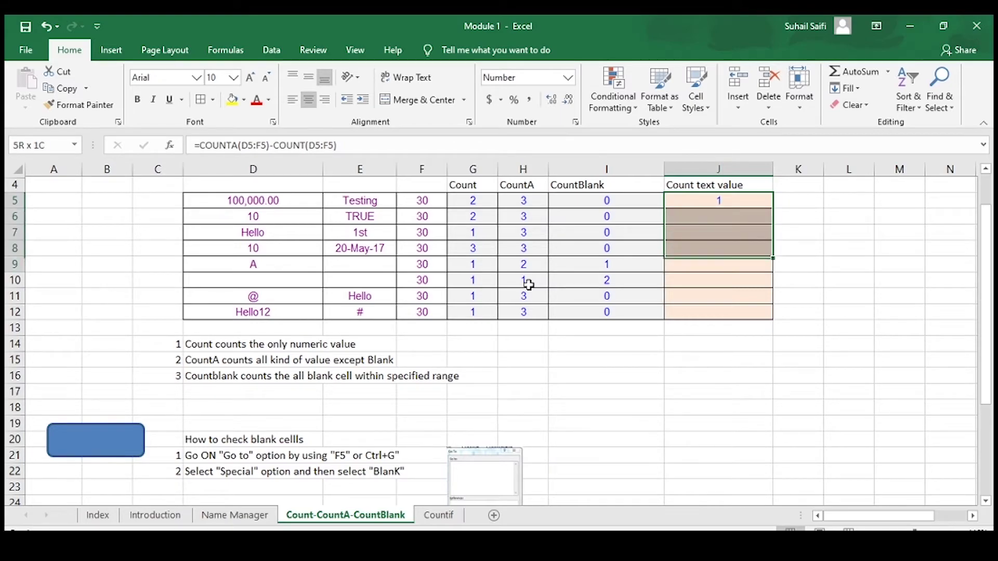
key(ctrl+d)
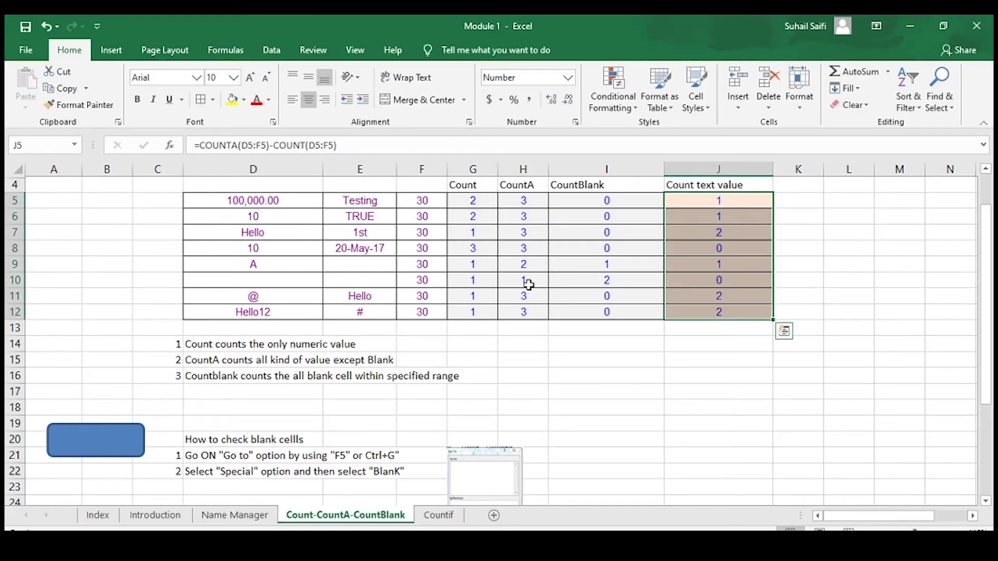
Check the copied formula in J6 and compare the row 8 text-value result with the entries in D8:F8.
key(Right)
key(Down)
key(Left)
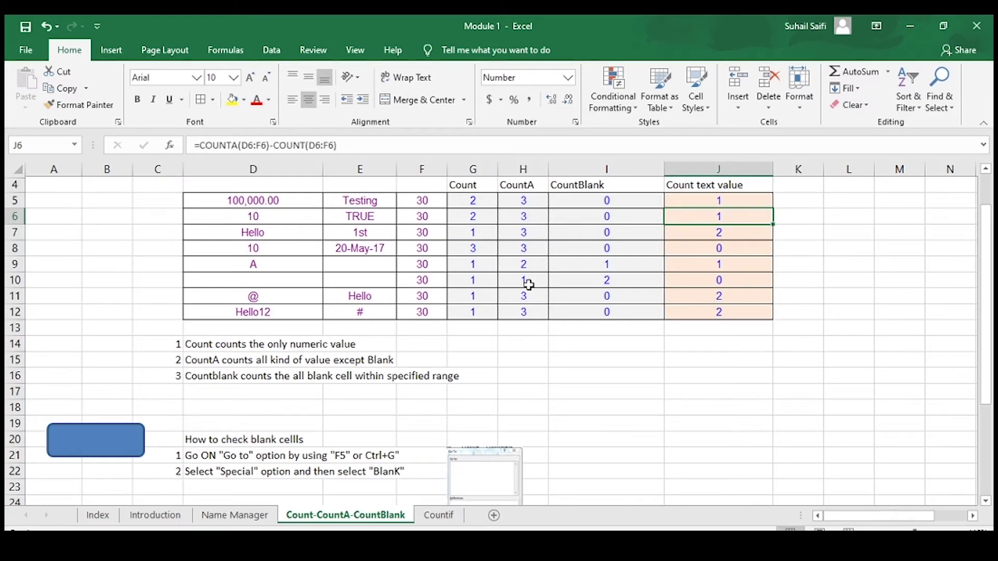
key(Down)
key(Down)
key(Left)
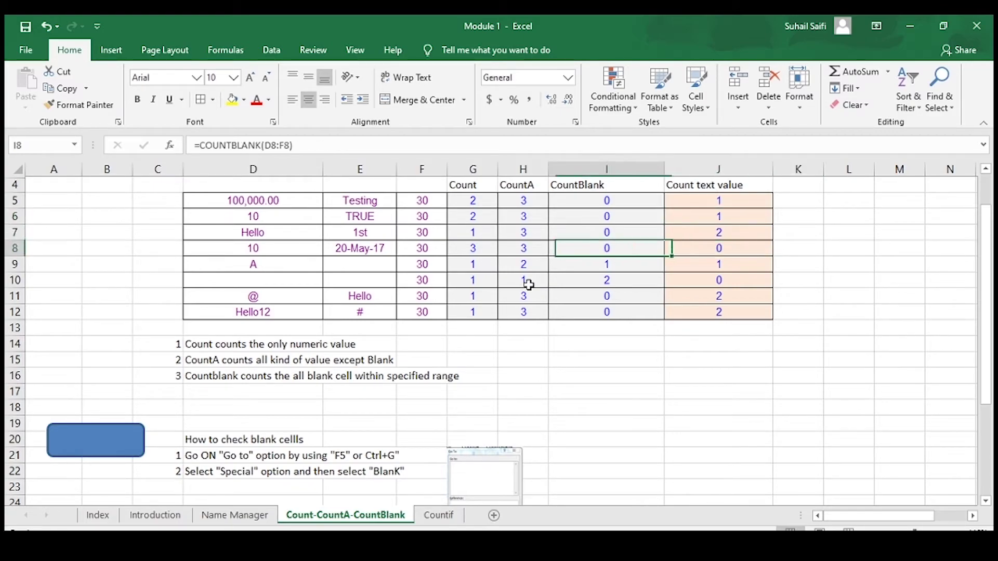
key(Right)
key(Left)
key(Left)
key(Left)
key(Left)
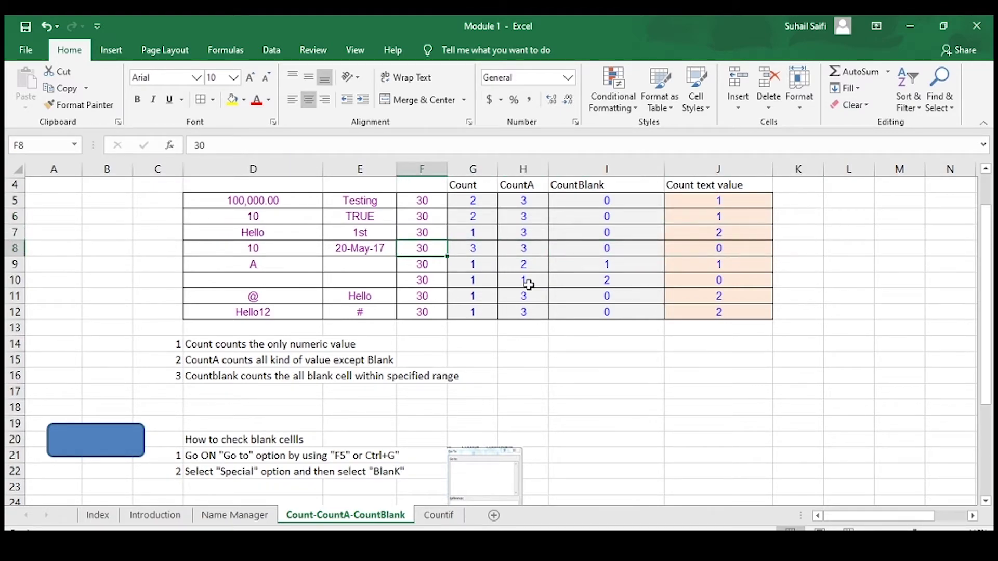
key(Left)
key(Left)
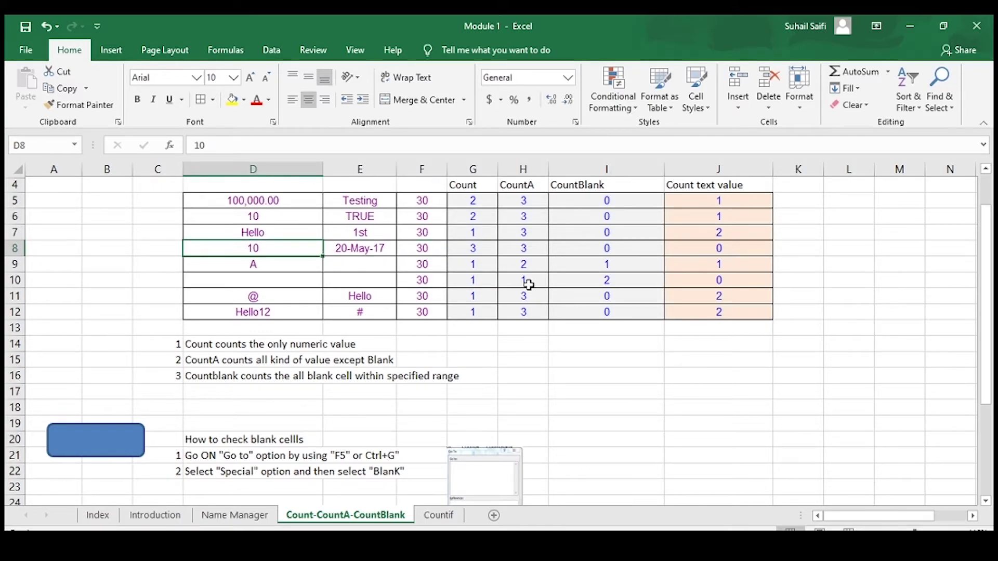
Compare the row 10 count results with the entry in F10 and the empty cells D10 and E10.
key(Down)
key(Right)
key(Right)
key(Down)
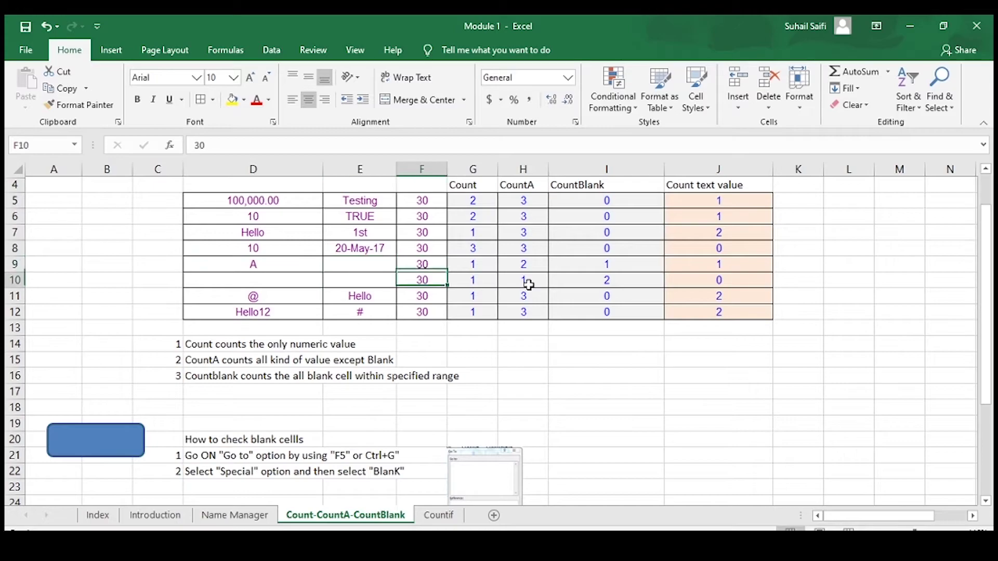
key(Right)
key(Right)
key(Right)
key(Right)
key(Left)
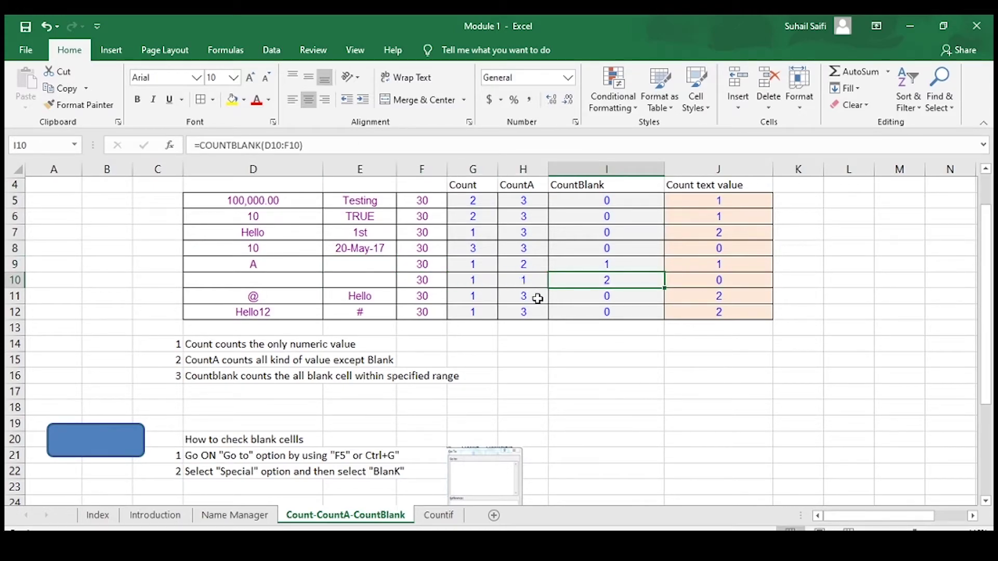
key(Left)
key(Left)
key(Left)
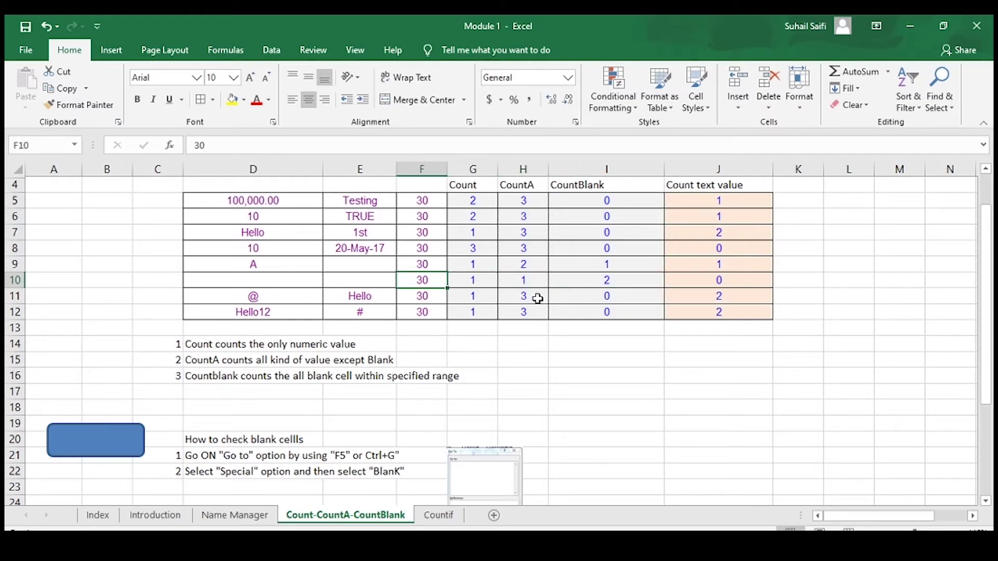
key(Left)
key(Left)
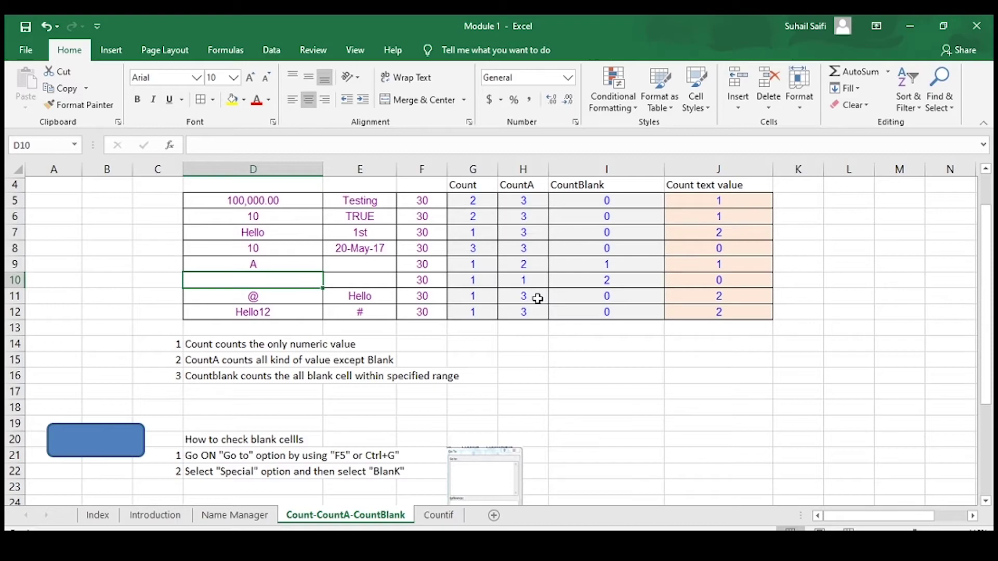
key(Right)
key(Right)
key(Right)
key(Right)
key(Right)
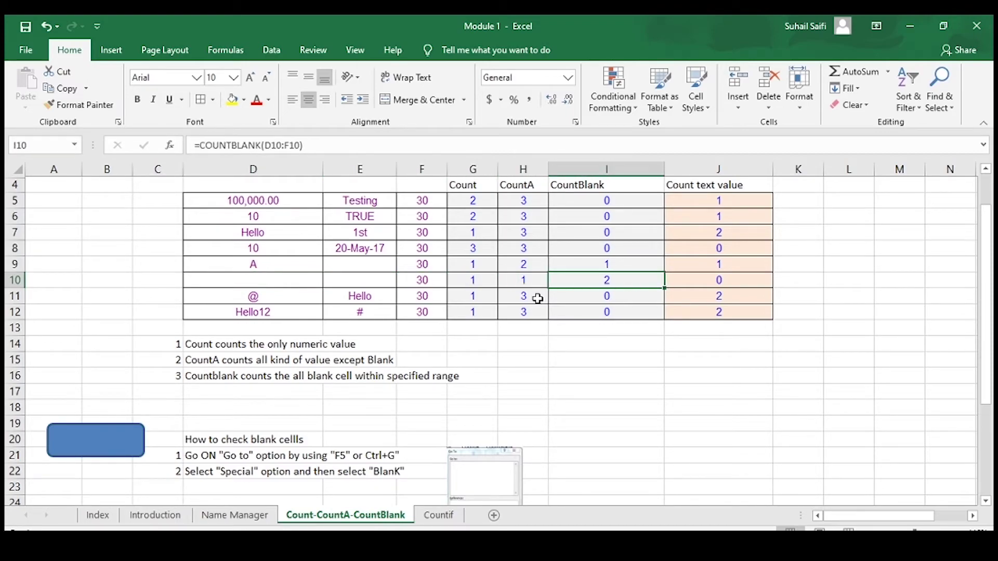
Review the notes in D14:D16 describing what Count, CountA and Countblank each count.
key(Down)
key(Down)
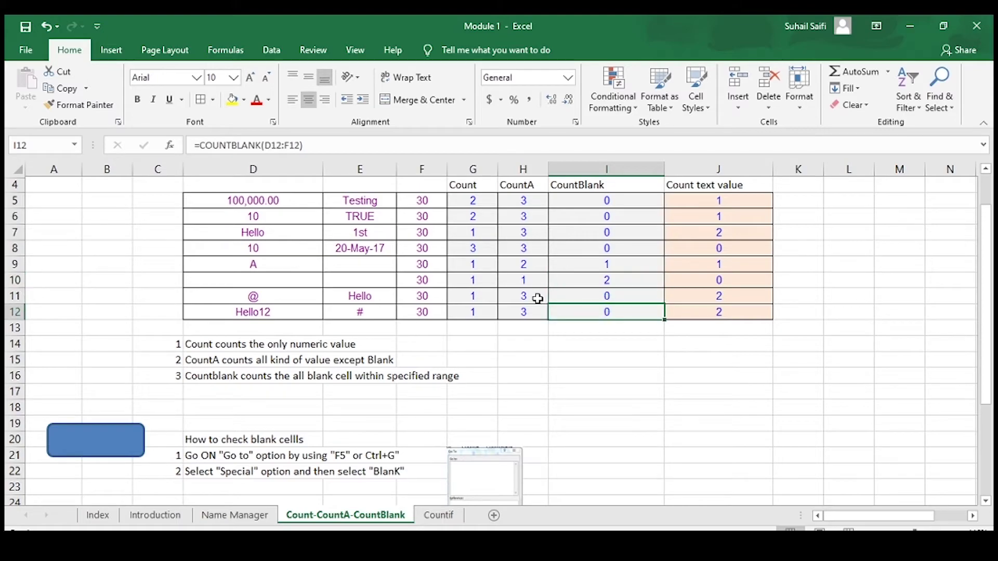
key(Left)
key(Left)
key(Left)
key(Left)
key(Left)
key(Down)
key(Down)
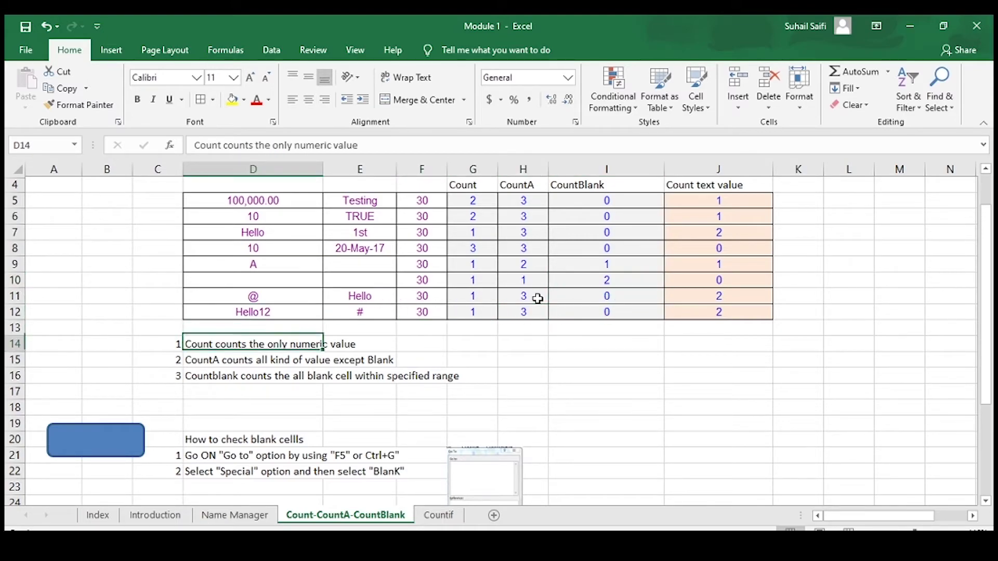
key(Down)
key(Down)
key(Down)
key(Down)
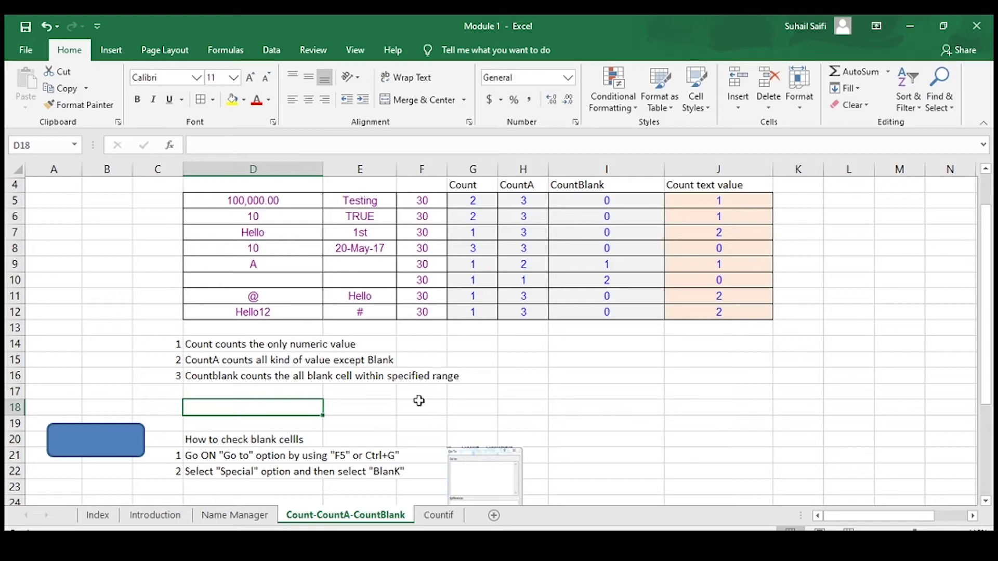
Examine the Go To and Go To Special dialog pictures beside the blank-cell instructions.
click(437, 391)
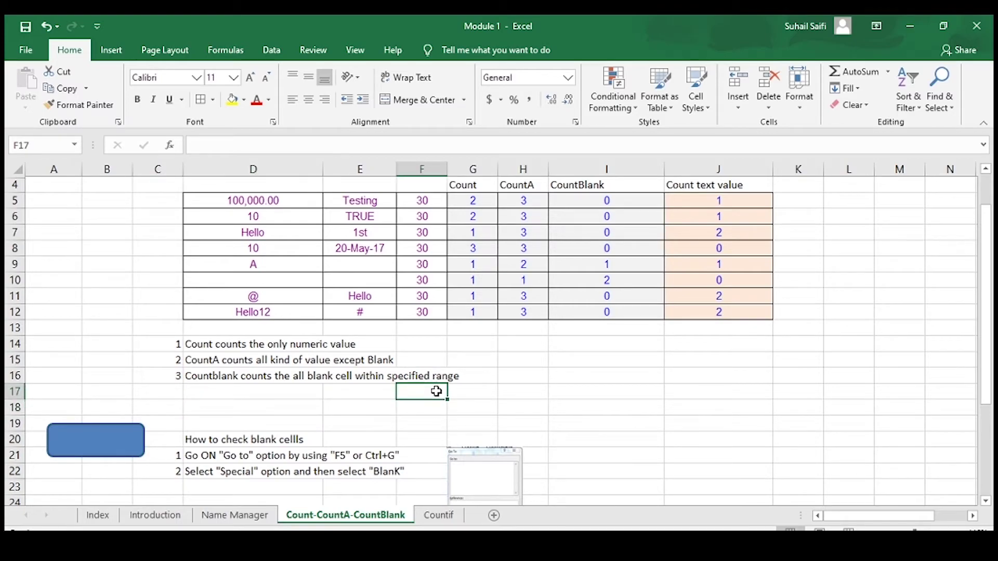
key(Down)
key(Down)
key(Down)
key(Down)
key(Down)
key(Down)
key(Down)
key(Down)
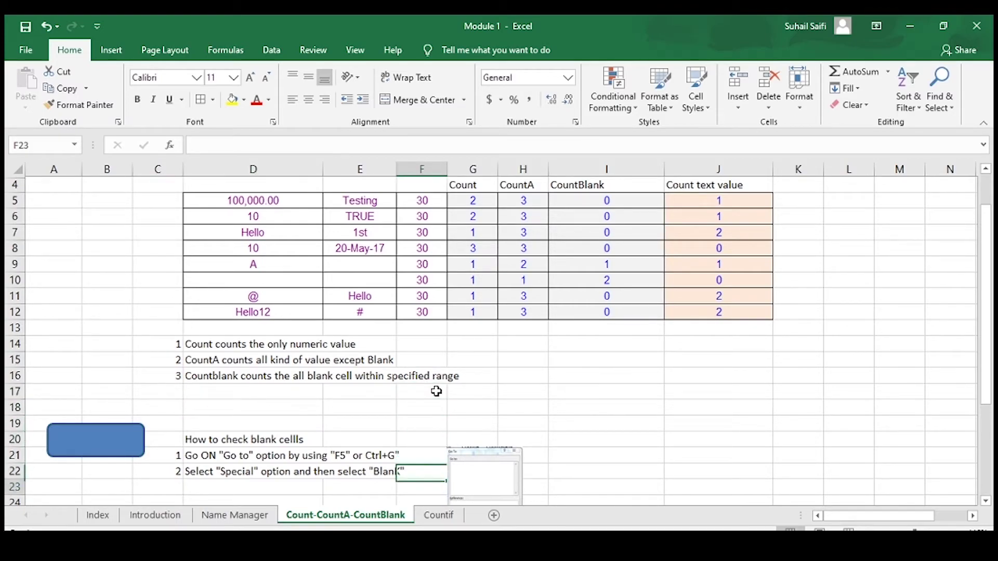
key(Down)
key(Down)
key(Down)
key(Down)
key(Down)
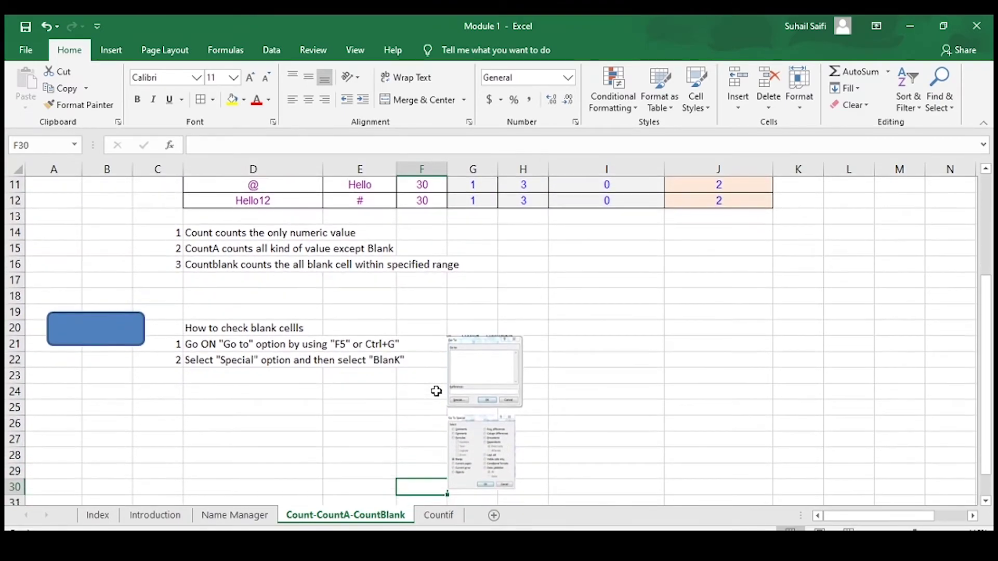
key(Up)
key(Up)
key(Up)
key(Up)
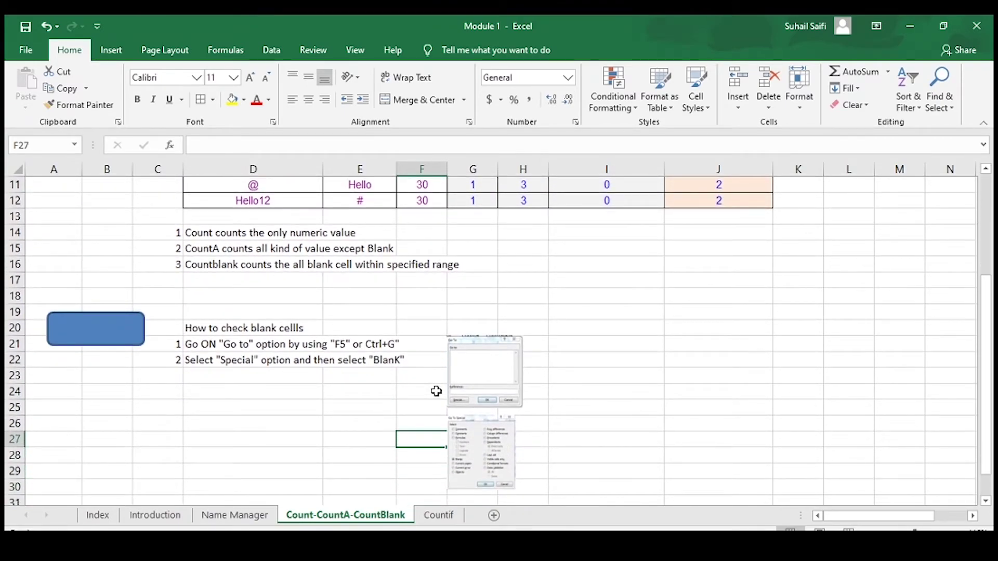
Review the instructions for checking blank cells in D20:D22.
key(Down)
key(Left)
key(Left)
key(Up)
key(Up)
key(Up)
key(Up)
key(Up)
key(Up)
key(Up)
key(Up)
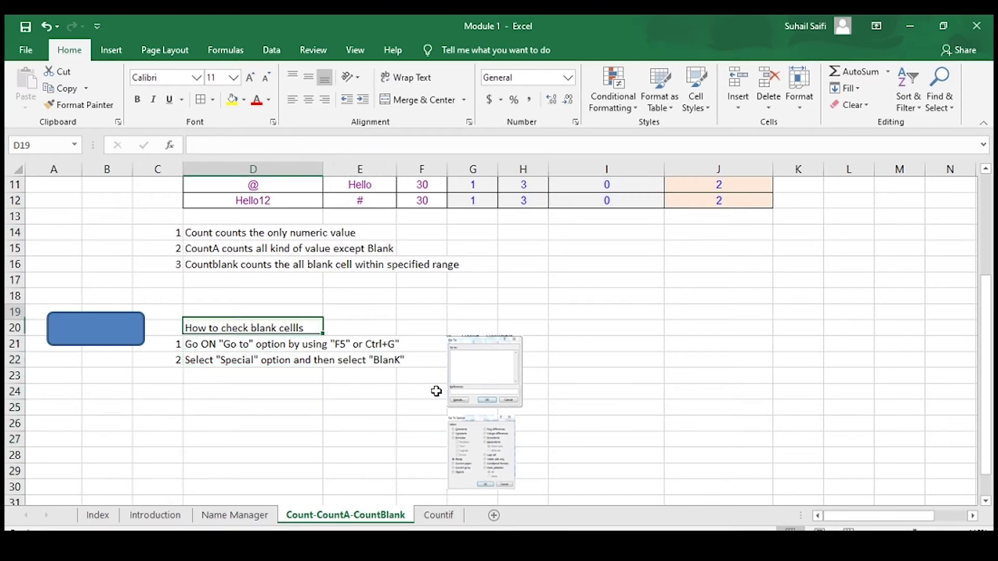
Return to the top of the sample data in column D, at cell D4.
key(Up)
key(Up)
key(Up)
key(Up)
key(Up)
key(Up)
key(Up)
key(Up)
key(Up)
key(Up)
key(Up)
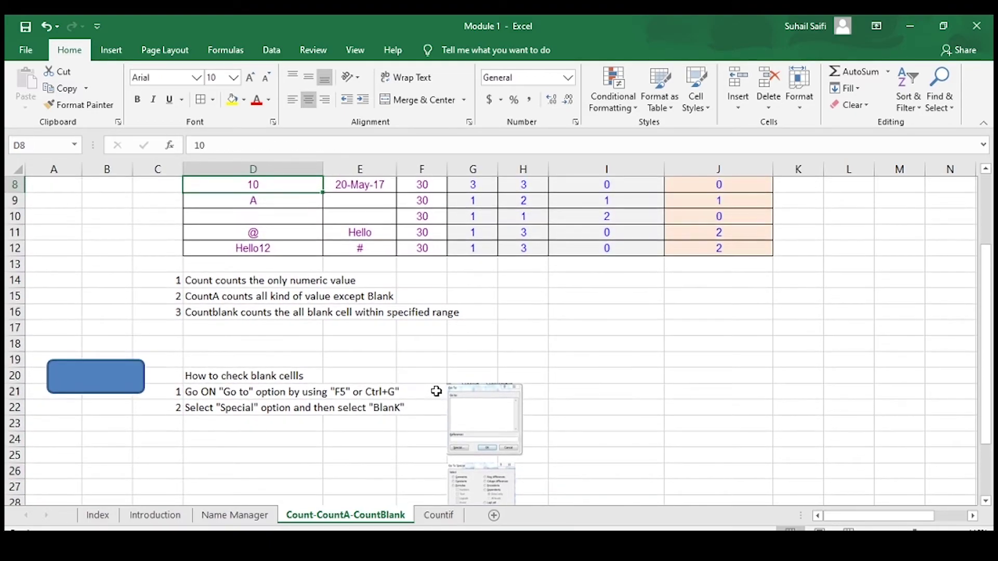
key(Up)
key(Up)
key(Up)
key(Up)
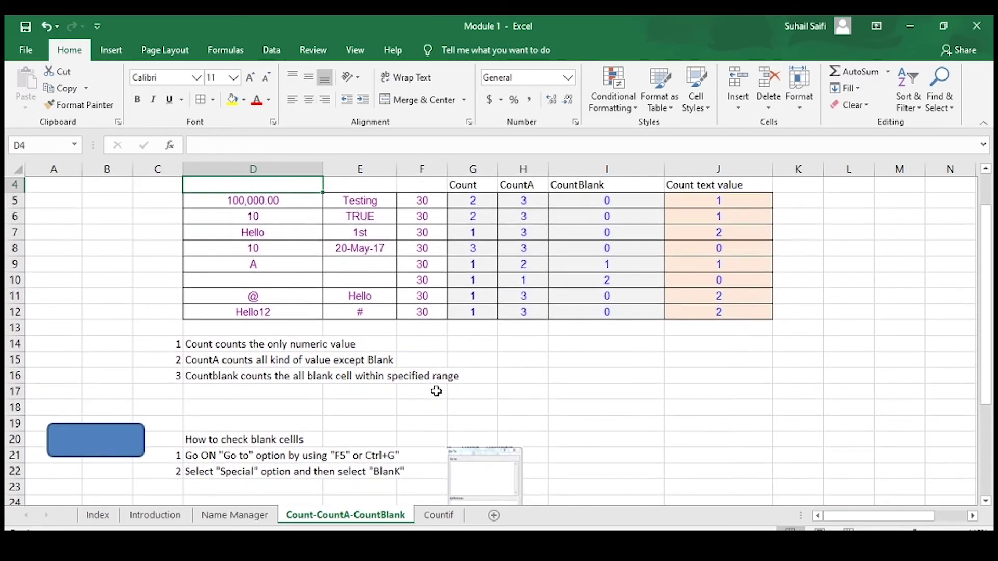
key(F5)
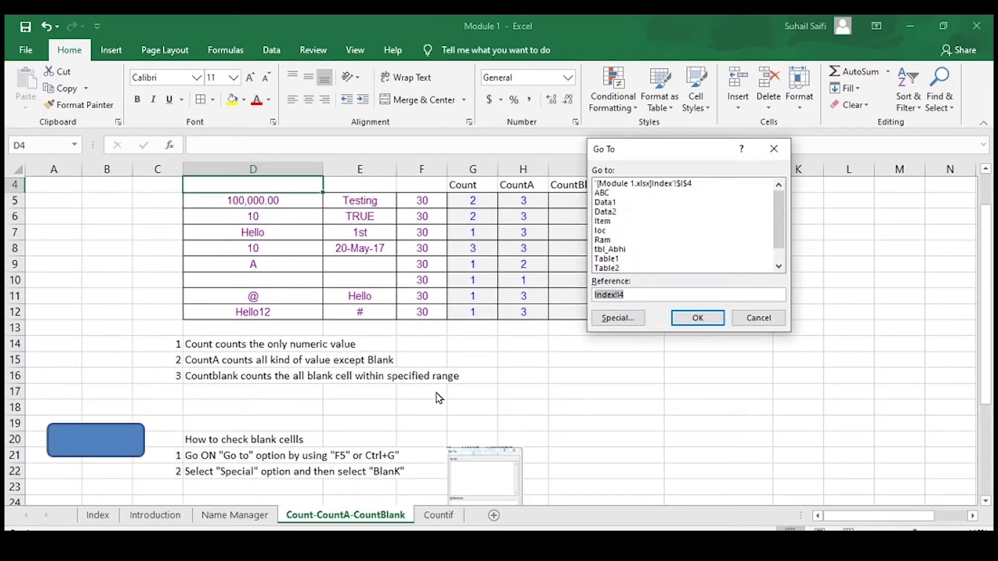
click(627, 322)
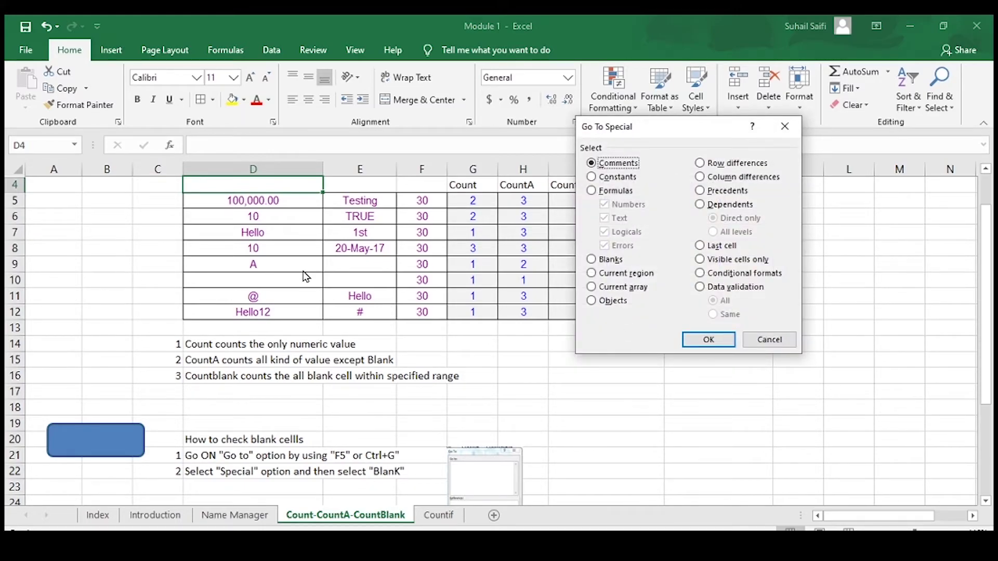
key(Escape)
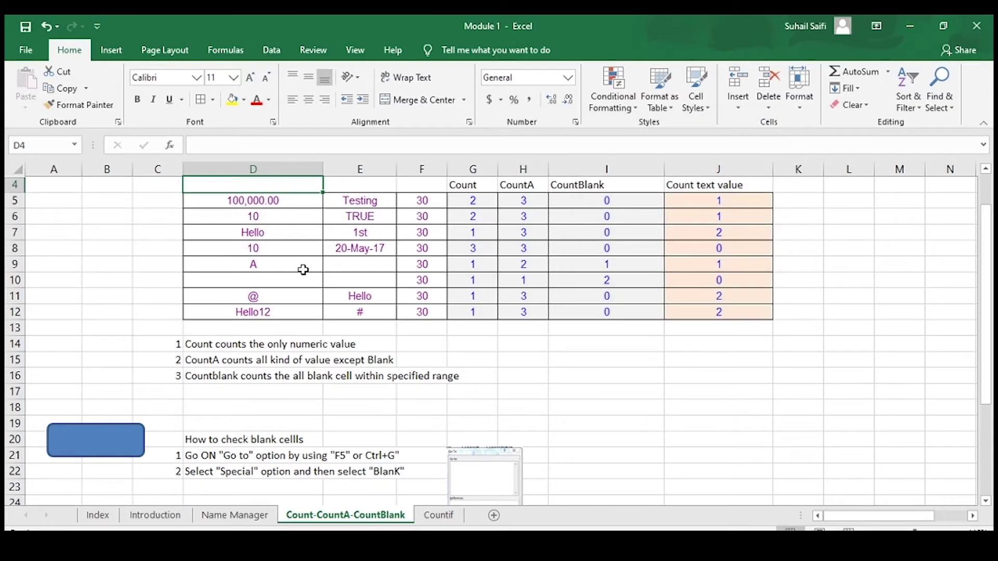
Select only the blank cells within the range D4:F12 using Go To Special.
key(shift+Down)
key(shift+Down)
key(shift+Down)
key(shift+Down)
key(shift+Down)
key(shift+Down)
key(shift+Down)
key(shift+Down)
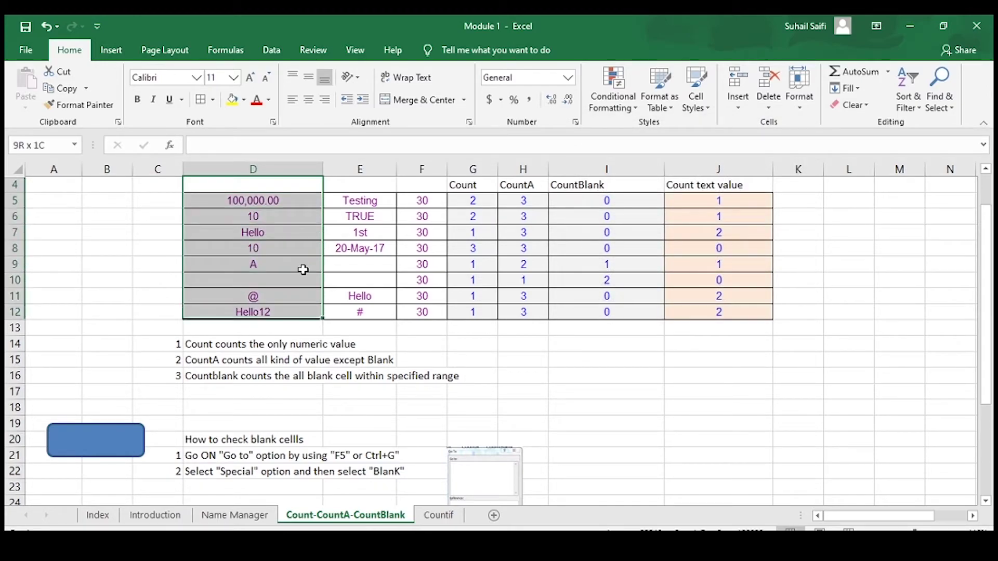
key(shift+Right)
key(shift+Right)
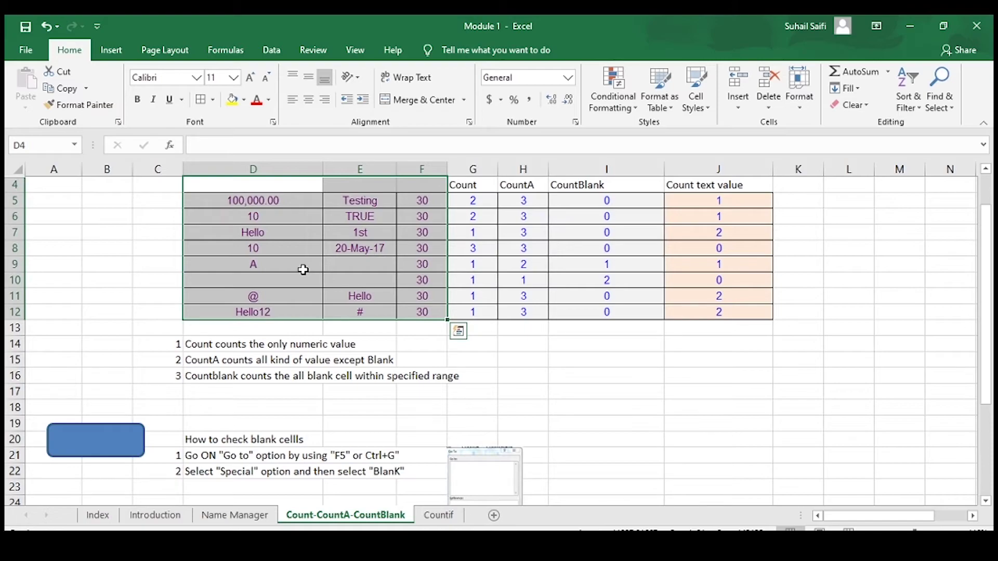
key(F5)
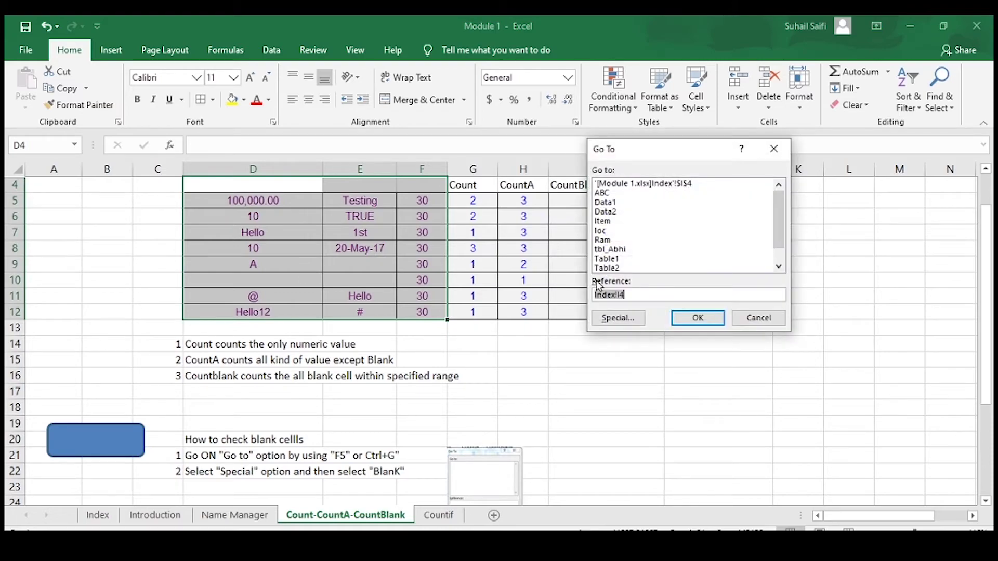
click(612, 325)
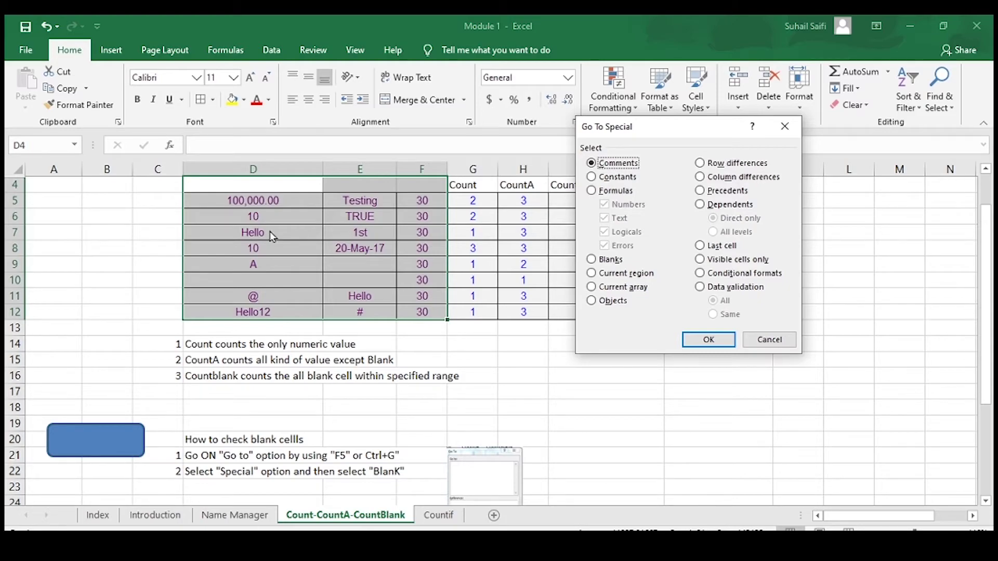
click(594, 261)
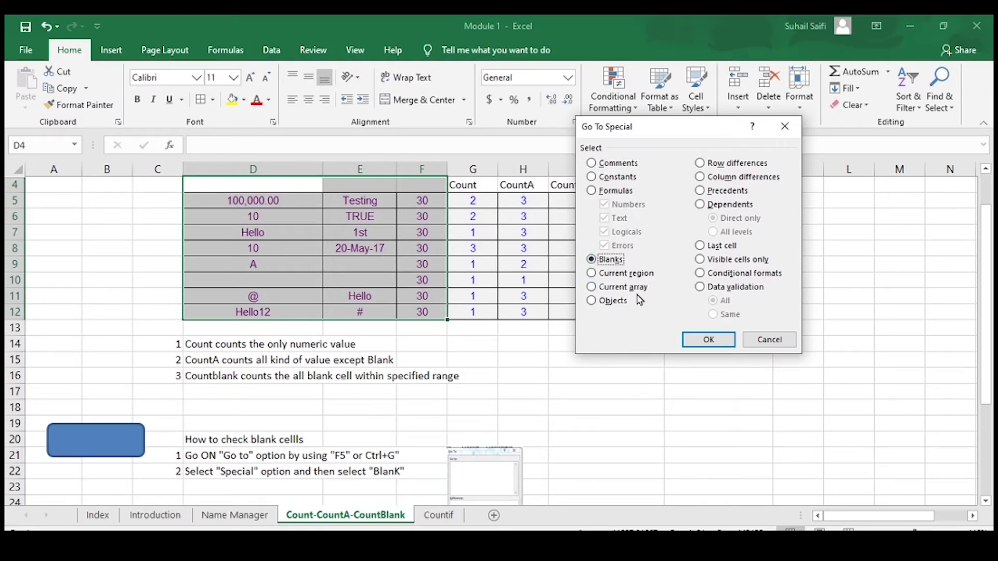
click(700, 339)
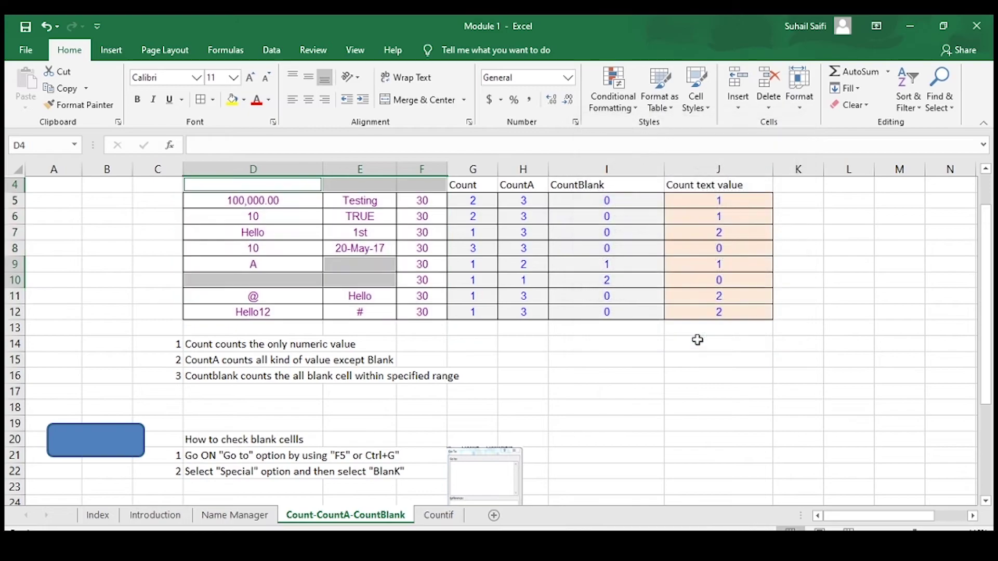
Cycle through the selected blank cells of the sample data to check each one, then clear the selection.
key(Return)
key(Return)
key(Return)
key(Return)
key(Return)
key(Return)
key(Return)
key(Return)
key(Return)
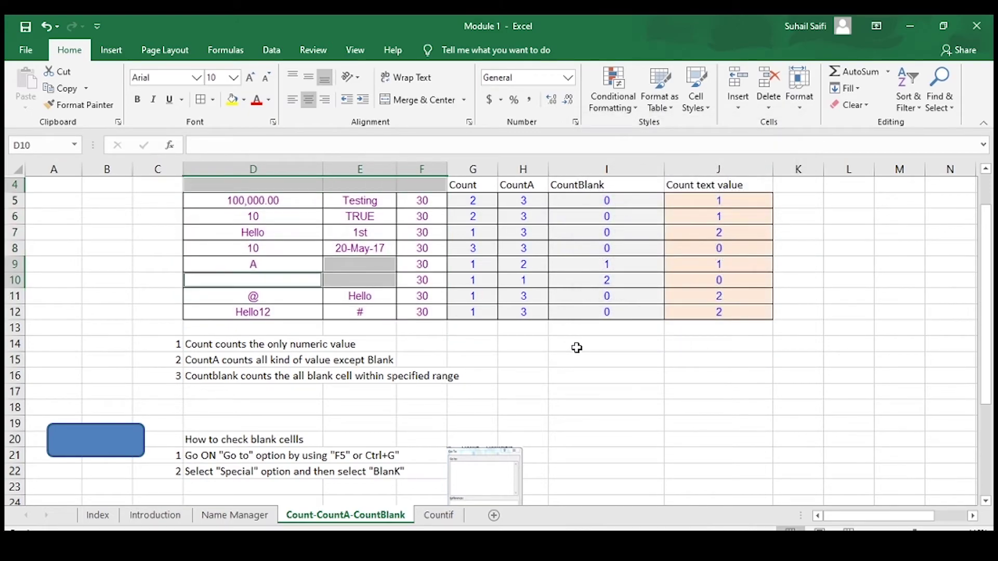
key(Return)
key(Return)
key(Return)
key(Return)
key(Return)
key(Return)
key(Return)
key(Return)
key(Return)
key(Return)
key(Return)
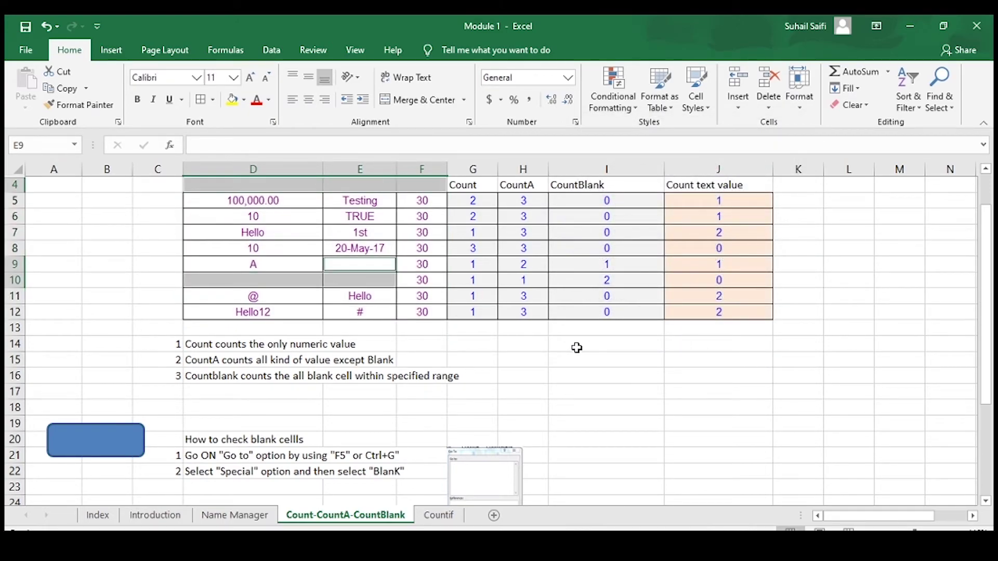
key(Return)
key(Return)
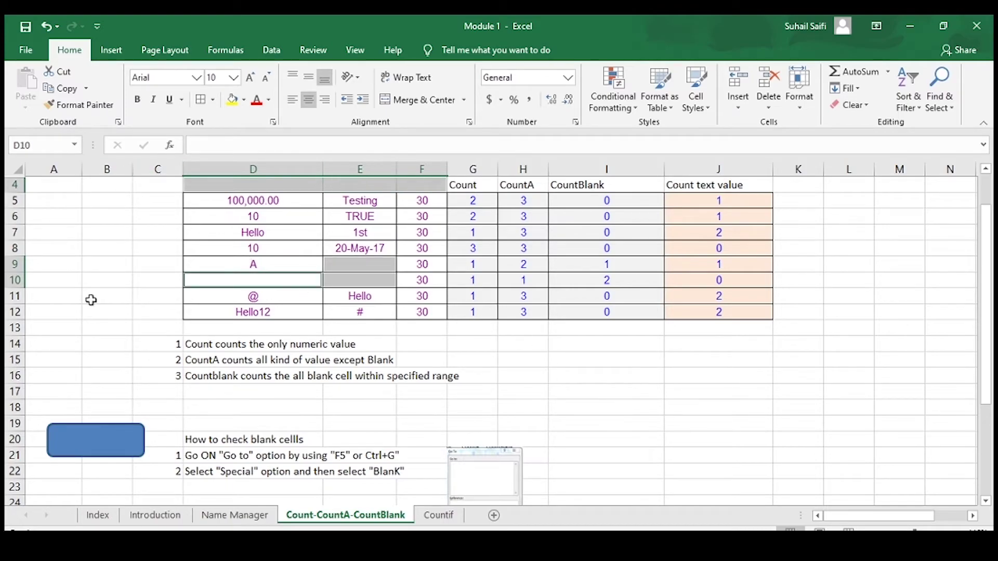
click(389, 362)
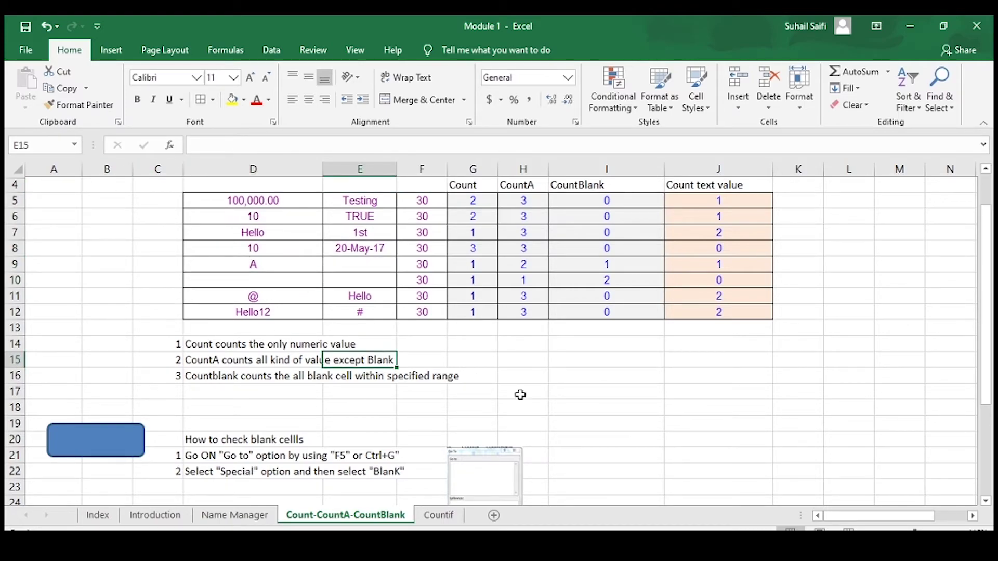
Open the Countif sheet and review its Item, Date and Cost table.
click(438, 515)
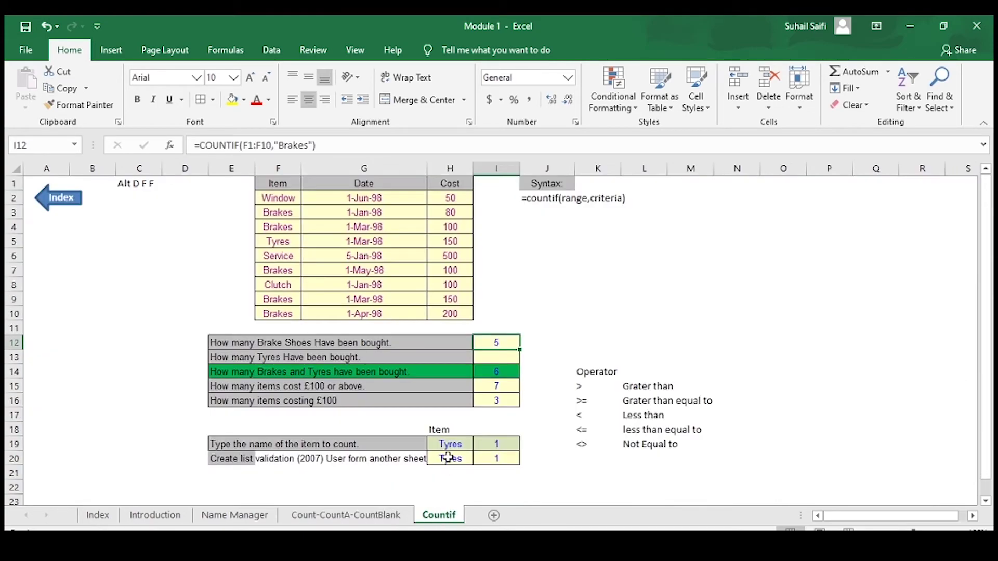
click(545, 418)
key(ctrl+Up)
key(Up)
key(Left)
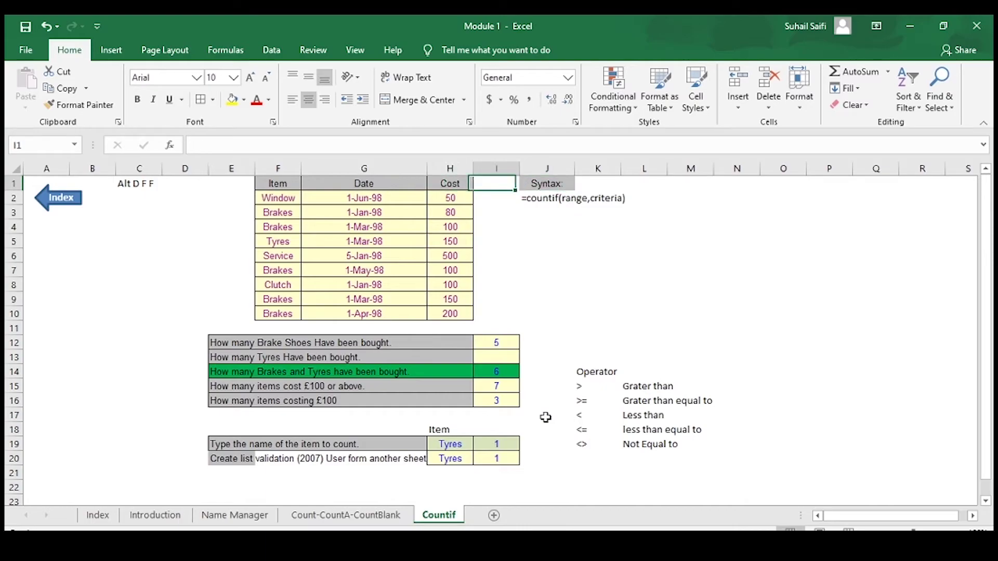
key(Left)
key(Right)
key(Down)
key(Down)
key(Down)
key(Down)
key(Down)
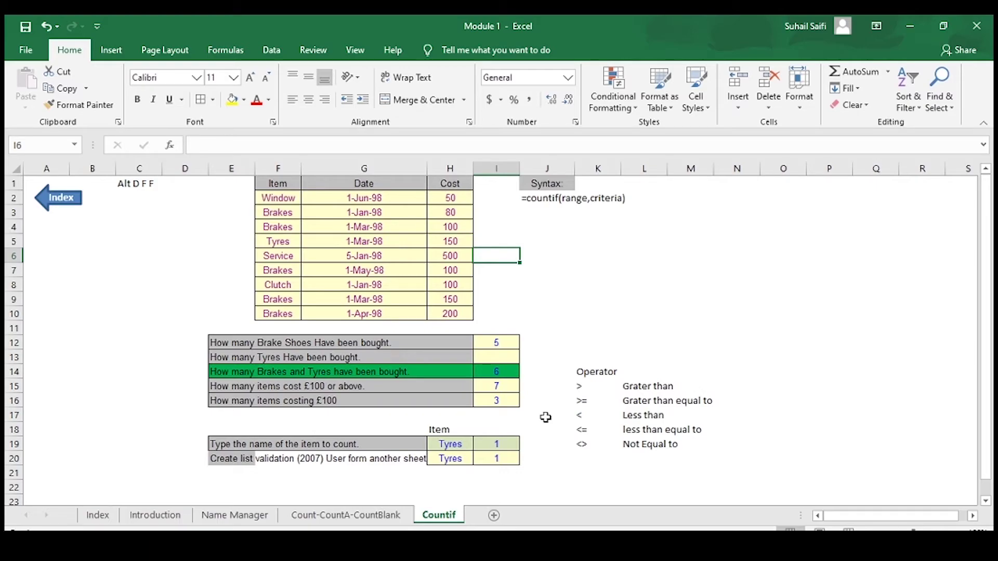
click(278, 211)
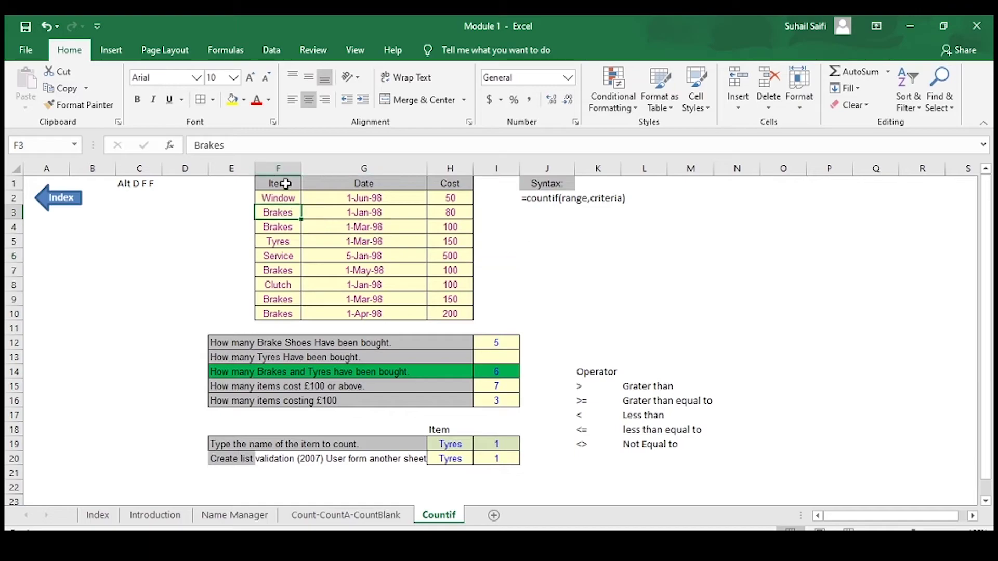
click(285, 184)
Clear the existing answers in I12:I16 beside the five counting questions.
click(529, 342)
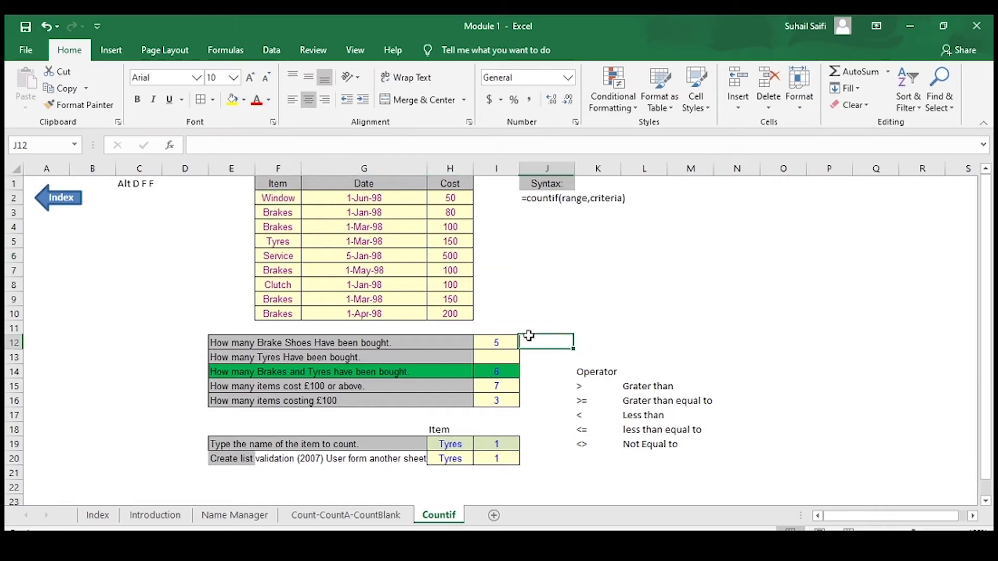
click(514, 346)
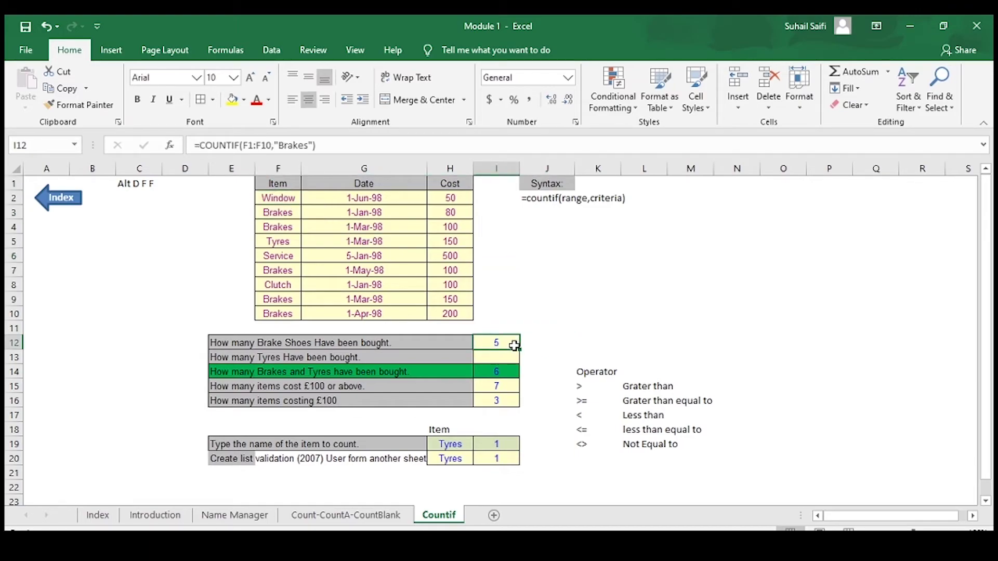
drag(514, 345, 499, 400)
key(Delete)
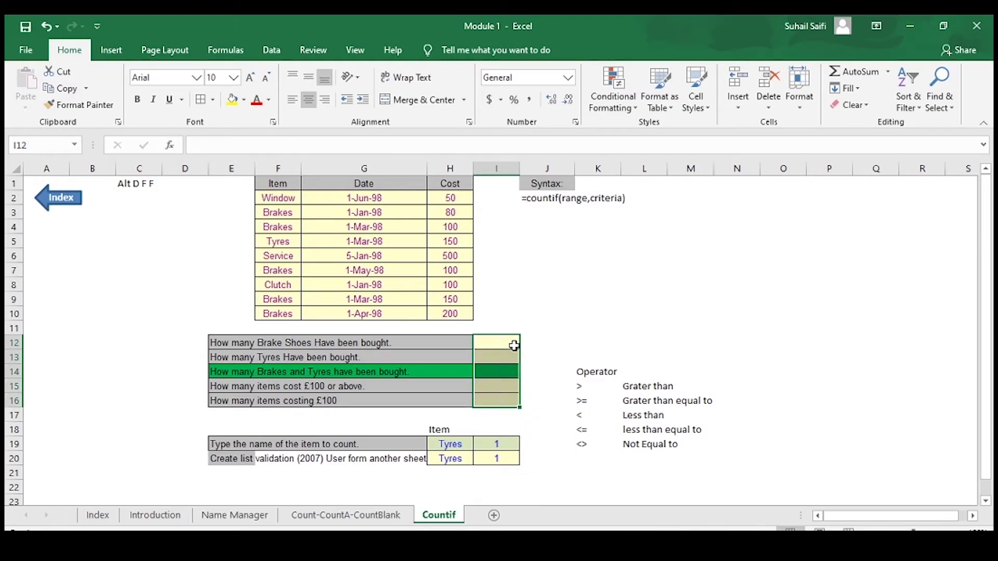
Review the Item, Date and Cost headers in row 1 of the table.
key(Up)
key(Left)
key(Up)
key(Up)
key(Up)
key(Up)
key(Up)
key(Up)
key(Up)
key(Up)
key(Up)
key(Up)
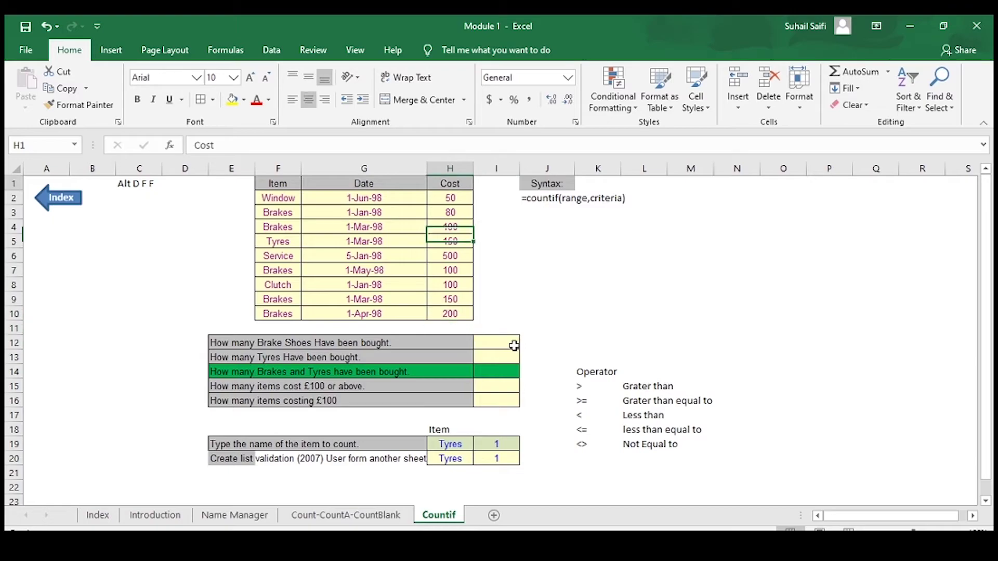
key(Left)
key(Left)
key(Right)
key(Right)
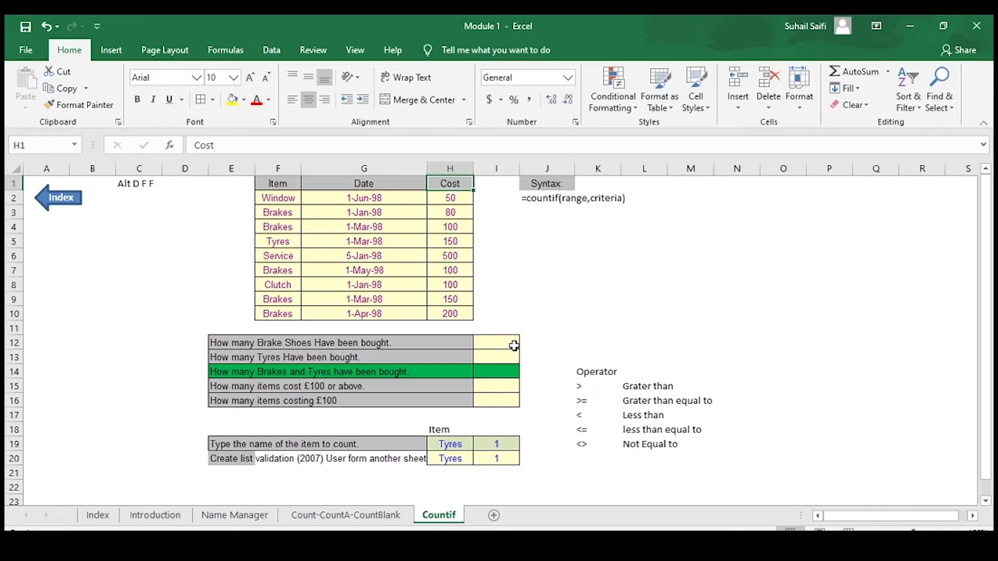
Look through the item records below the headers, down to row 9.
key(Left)
key(Left)
key(Down)
key(Down)
key(Down)
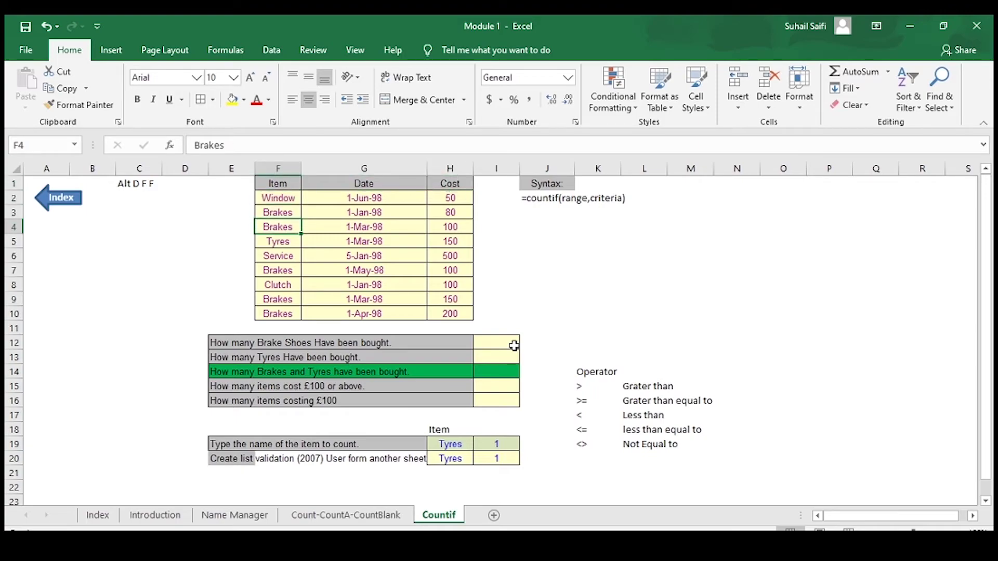
key(Down)
key(Right)
key(Right)
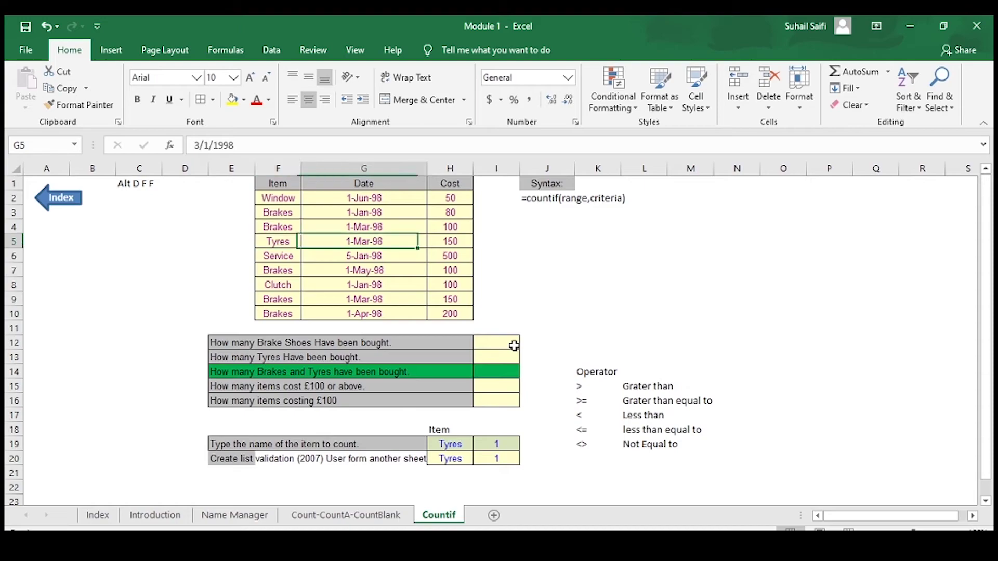
key(Down)
key(Down)
key(Down)
key(Down)
key(Right)
key(Right)
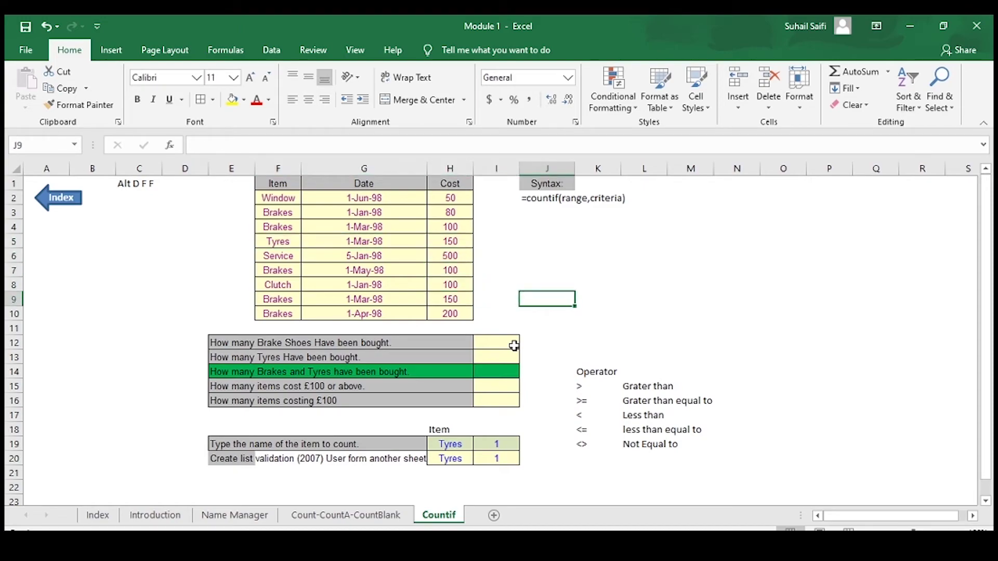
Answer the brake shoes question in I12 with the formula =COUNTIF(F1:F10,"Brakes").
click(518, 343)
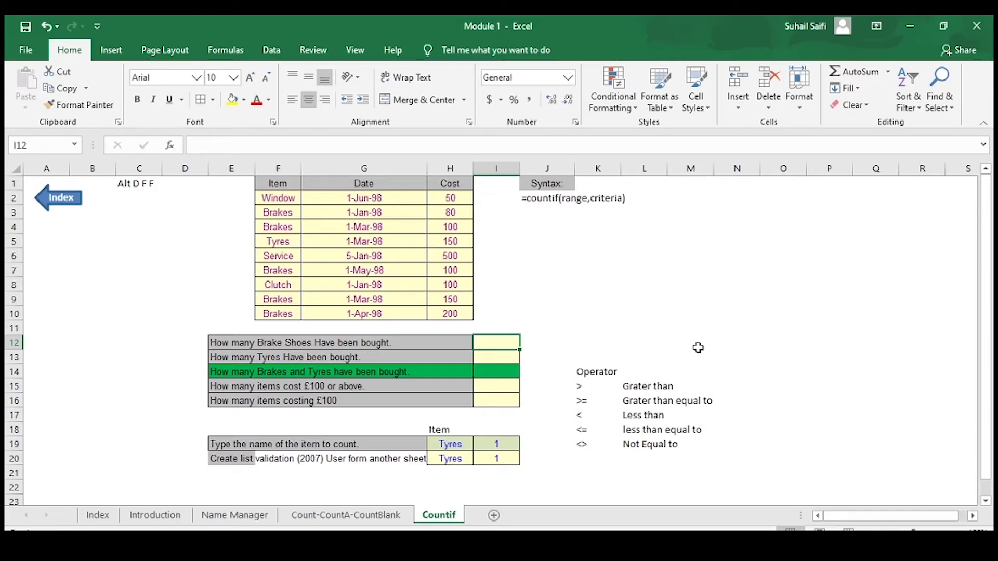
text(=count)
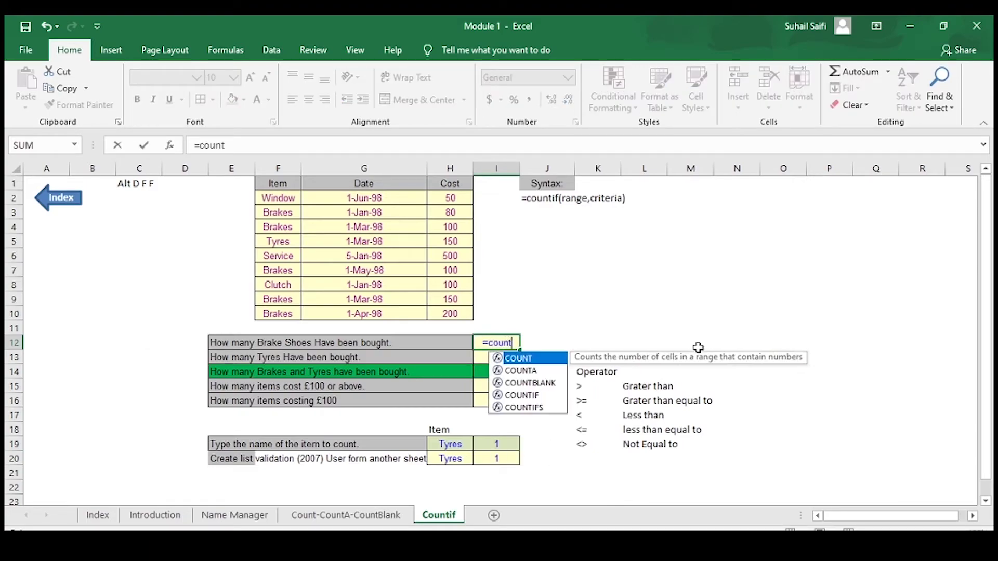
text(if)
key(Tab)
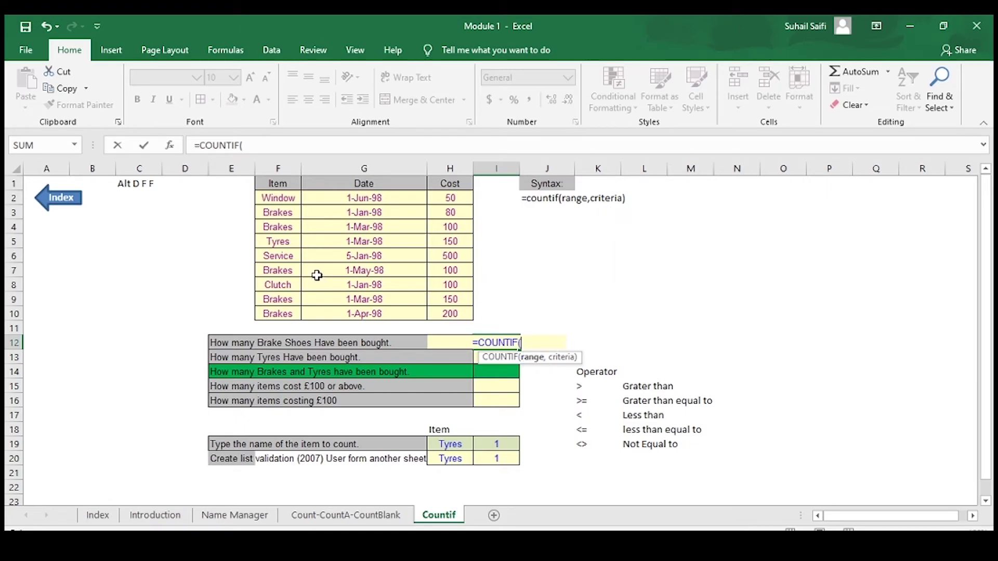
click(281, 186)
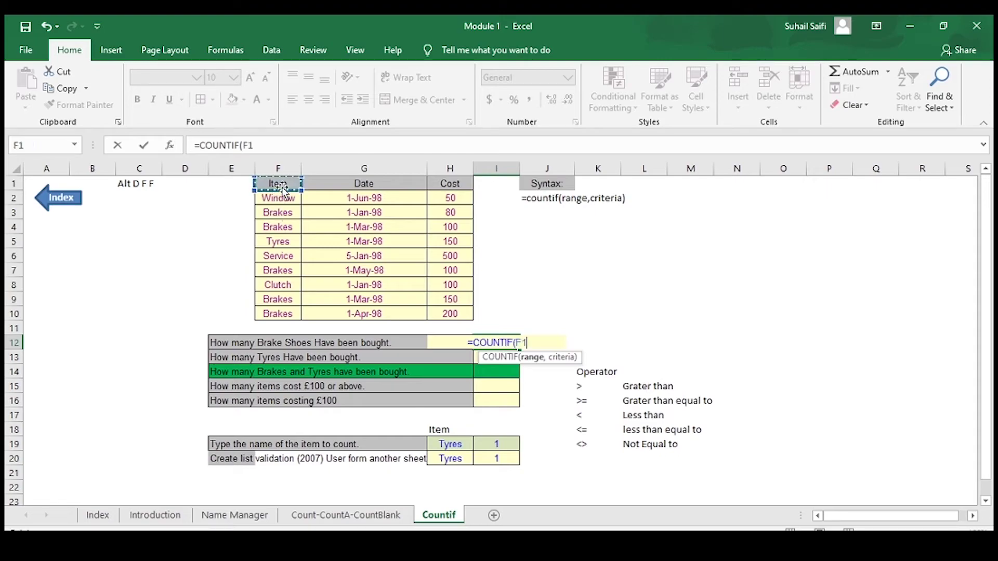
key(ctrl+shift+Down)
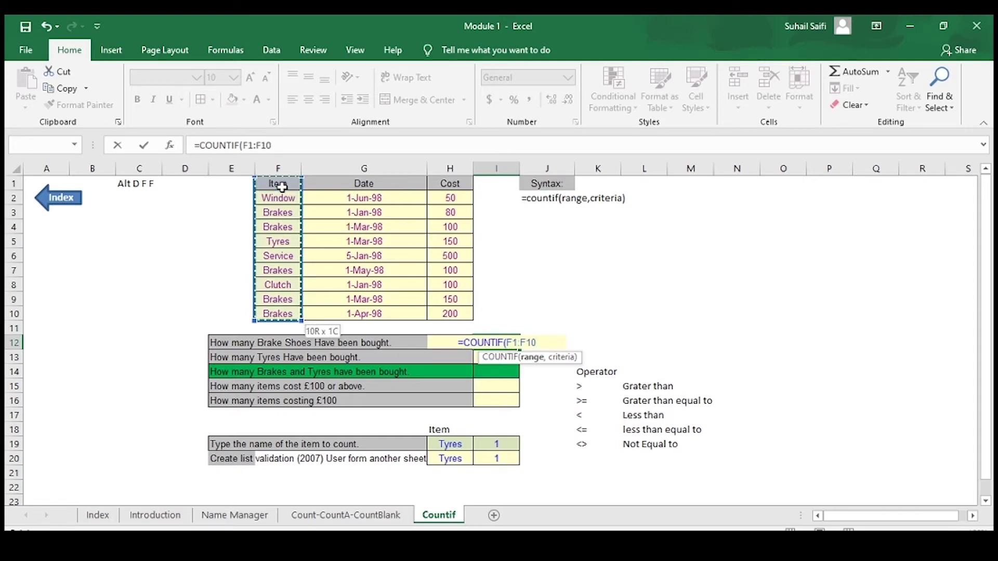
text(,)
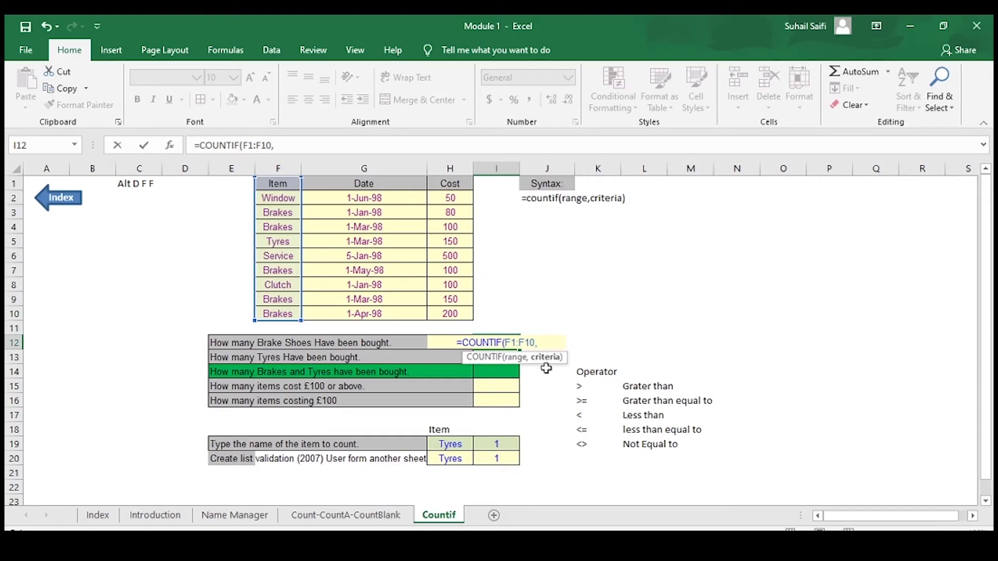
text(")
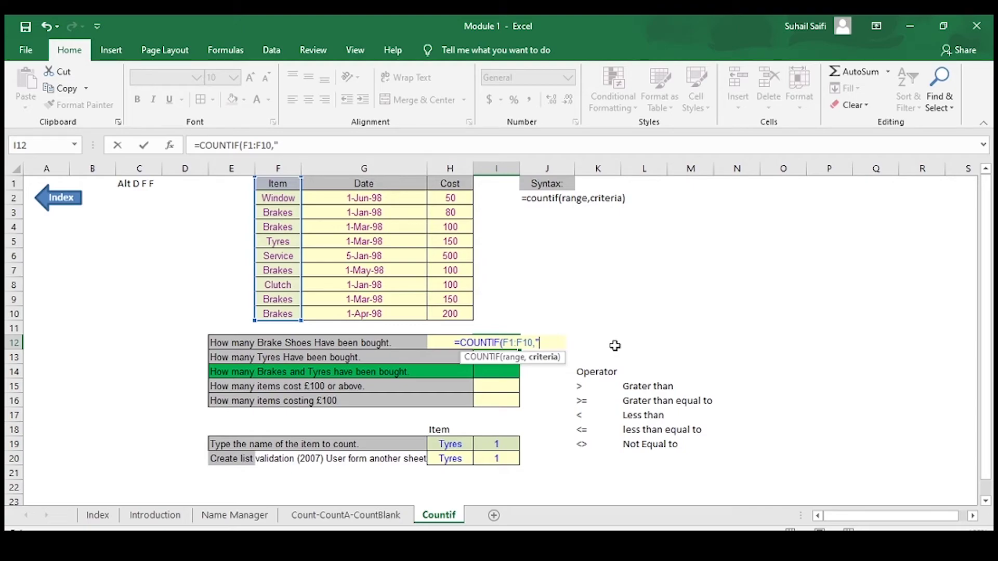
text(Br)
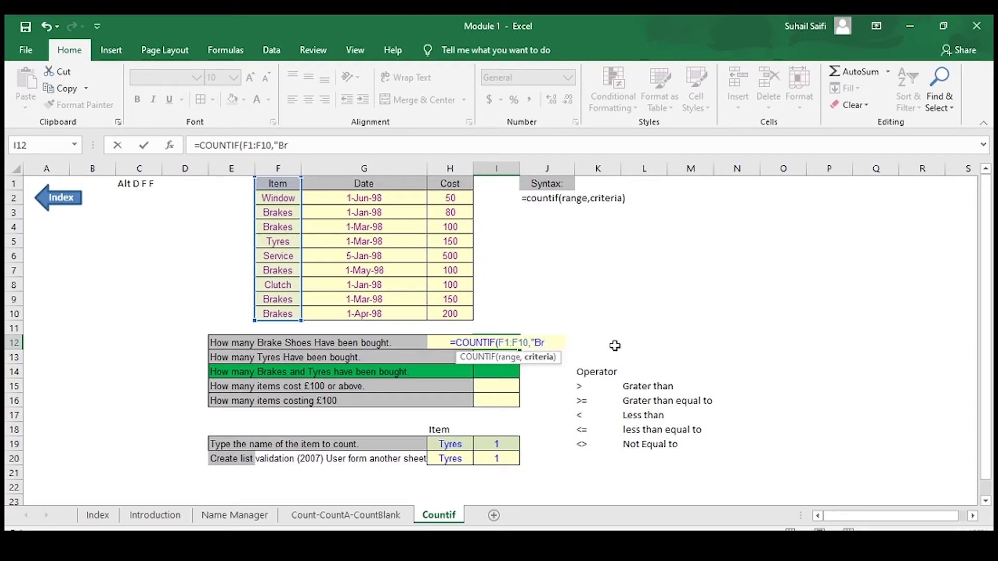
text(akes)
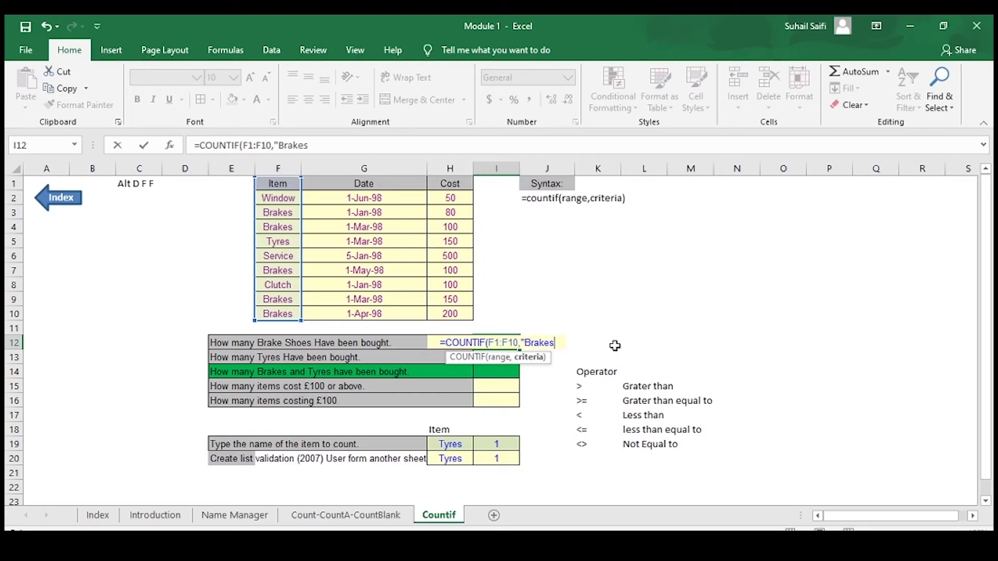
text("))
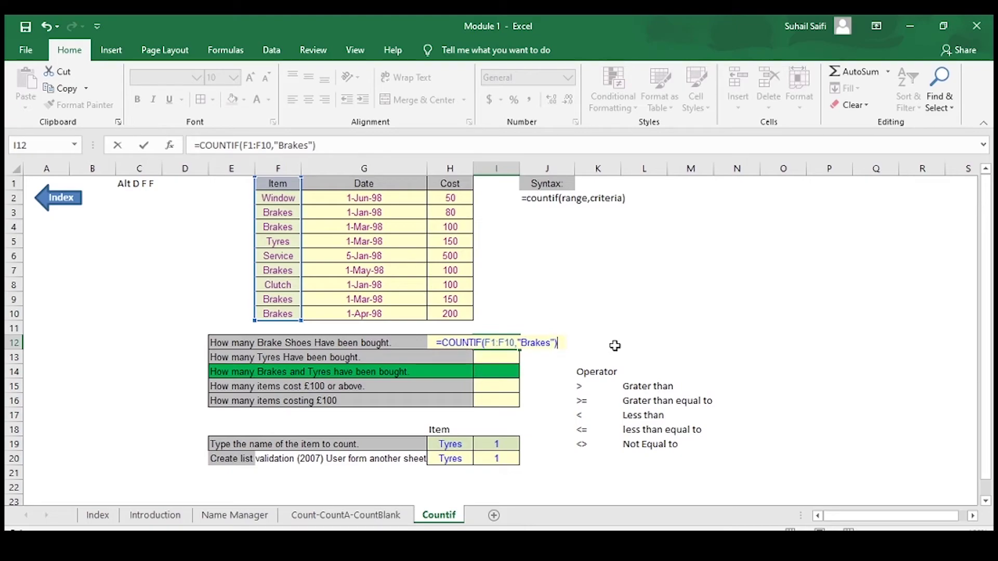
key(Return)
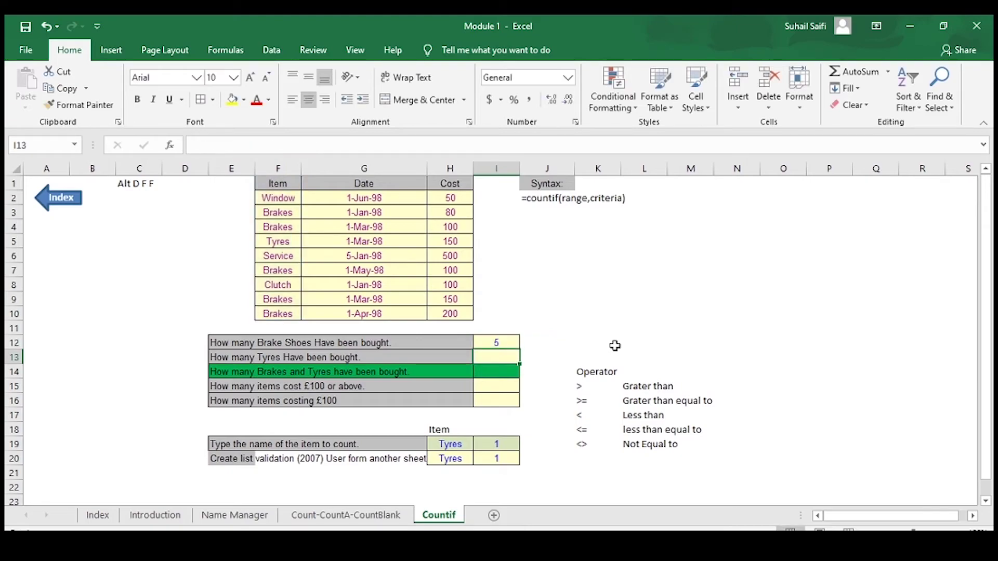
key(Up)
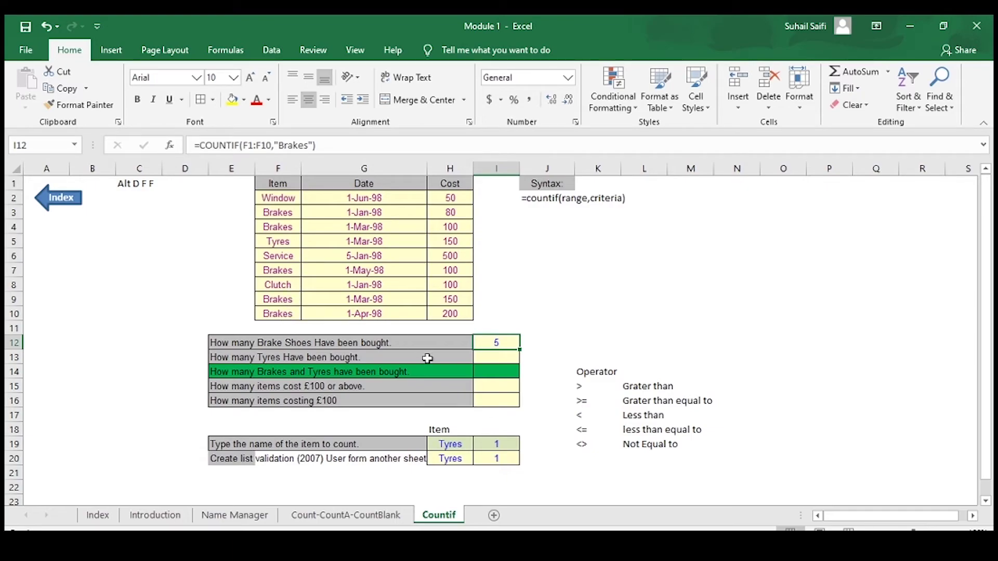
Answer the tyres question in I13 with the formula =COUNTIF(F1:F10,"tyres").
click(493, 359)
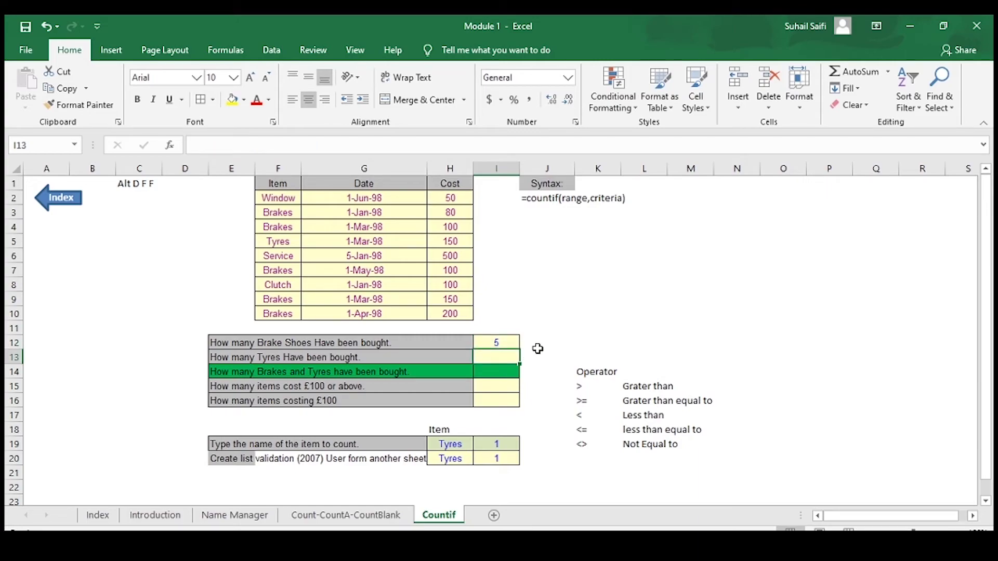
text(=co)
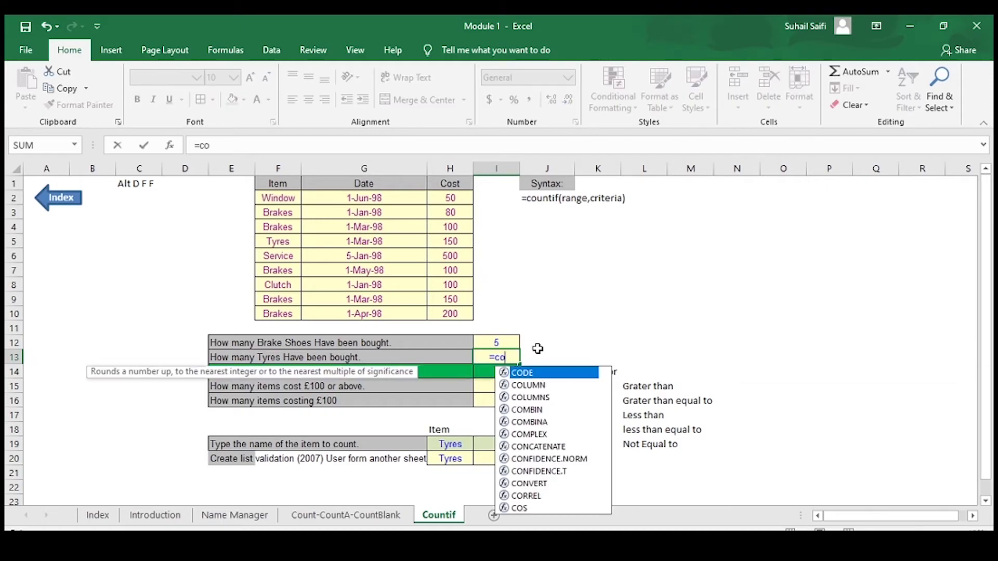
text(untif)
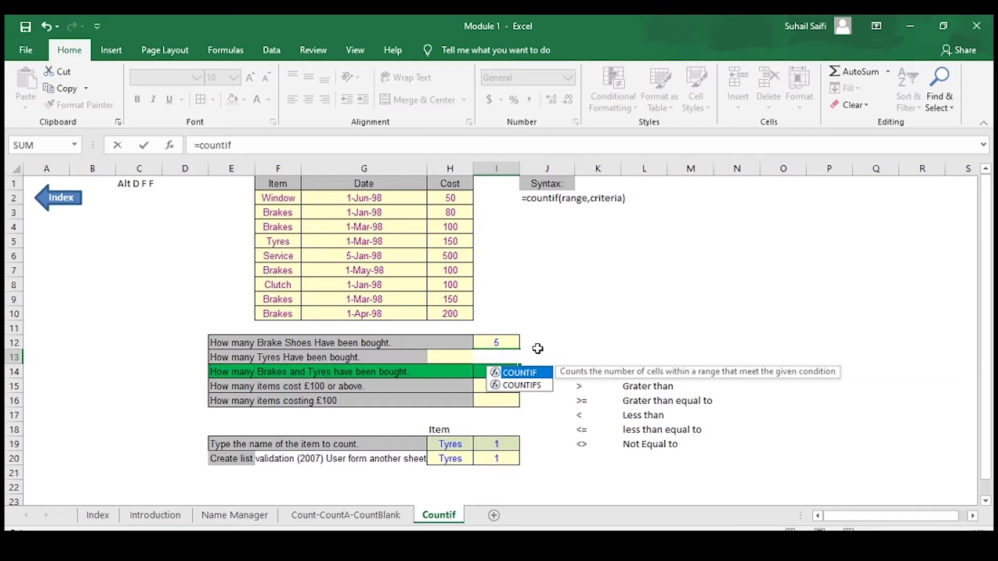
key(Tab)
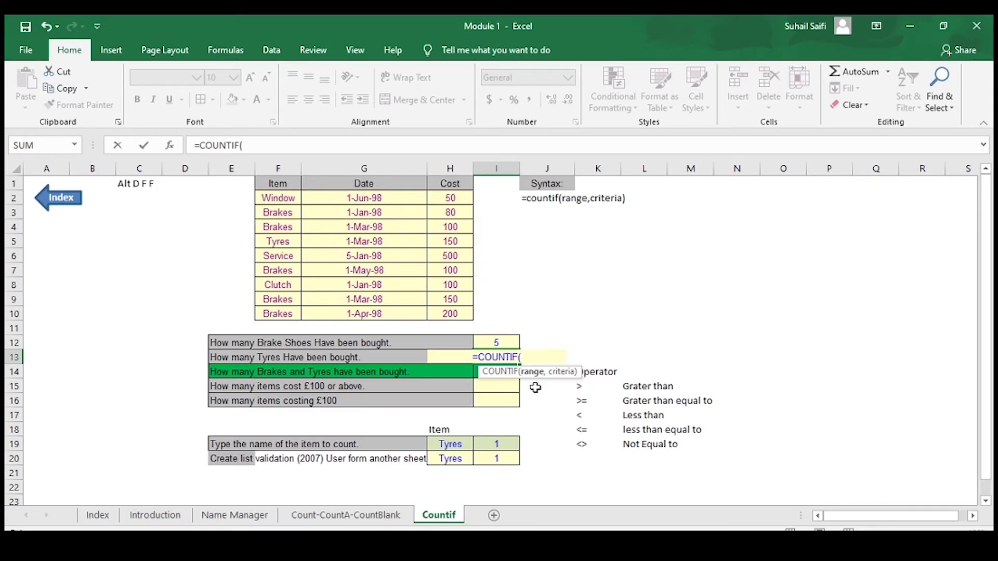
click(278, 186)
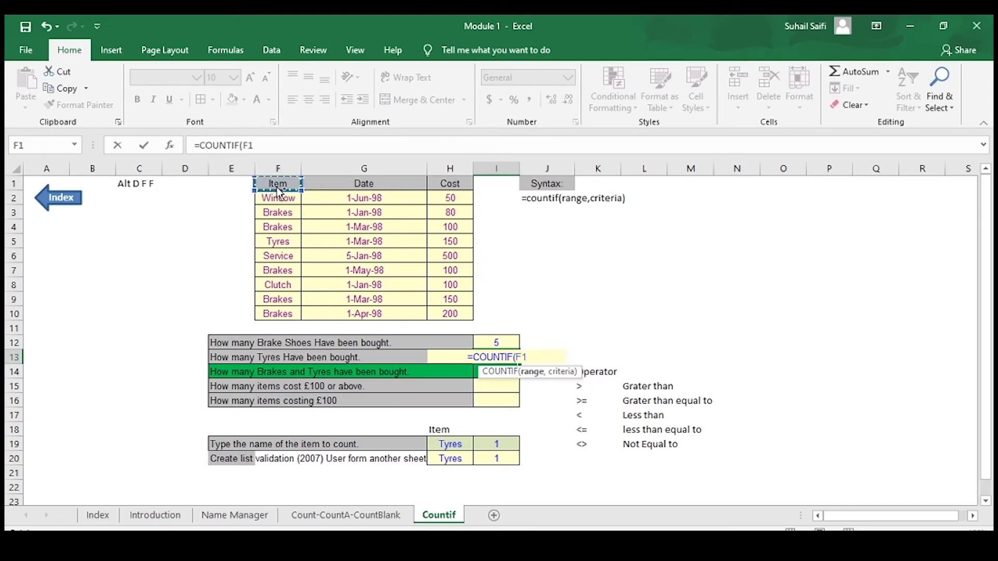
key(ctrl+shift+Down)
text(,)
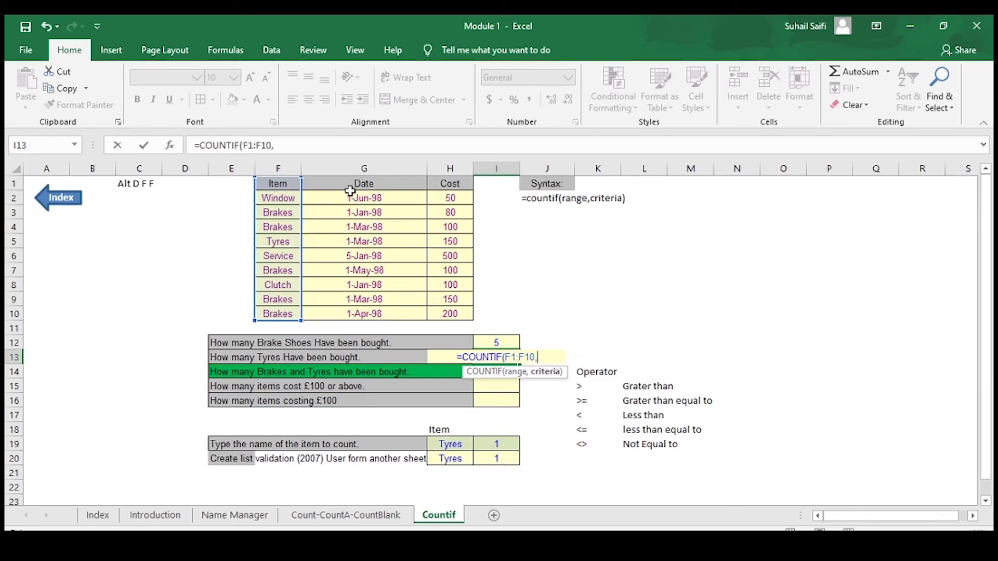
text("ty)
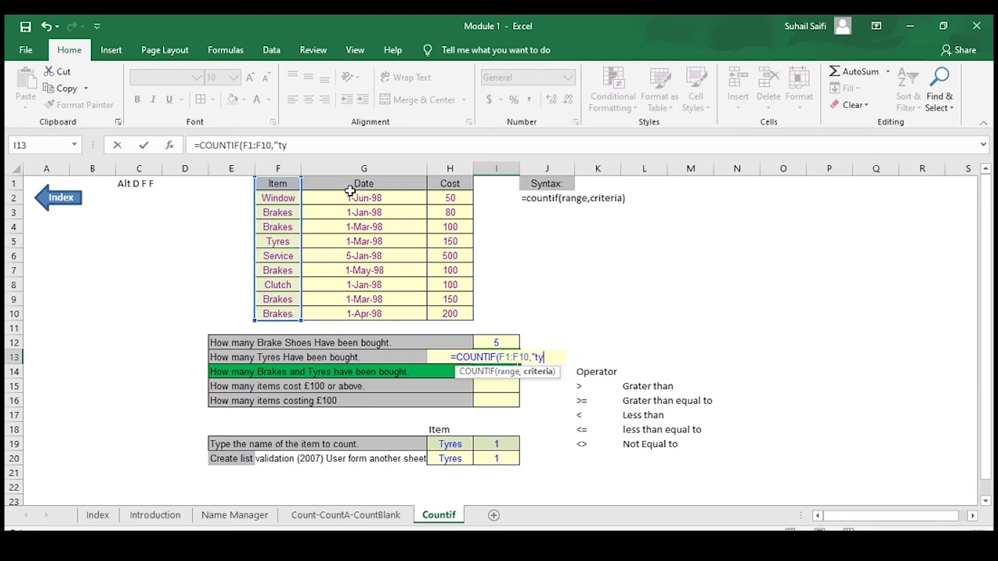
text(res"))
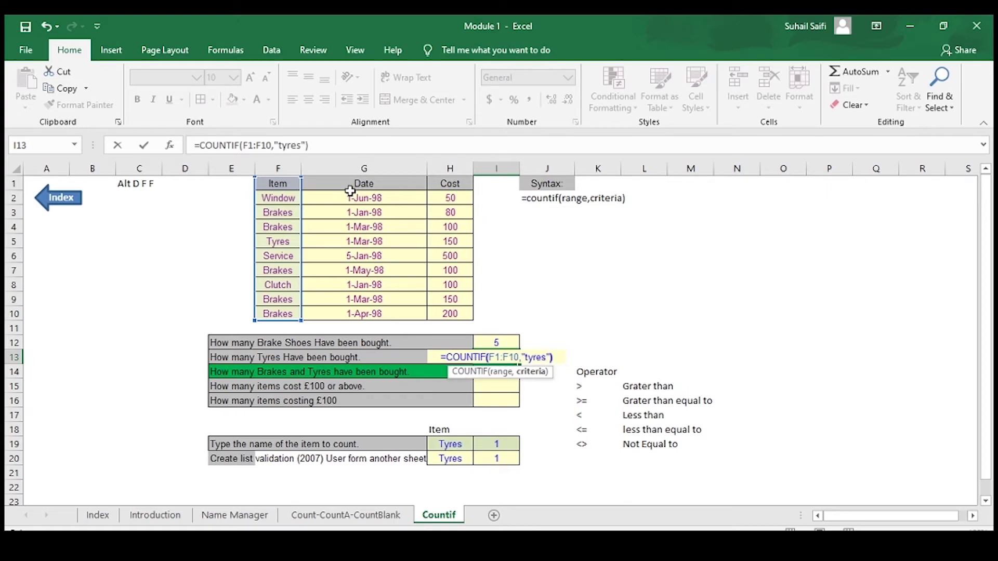
key(Return)
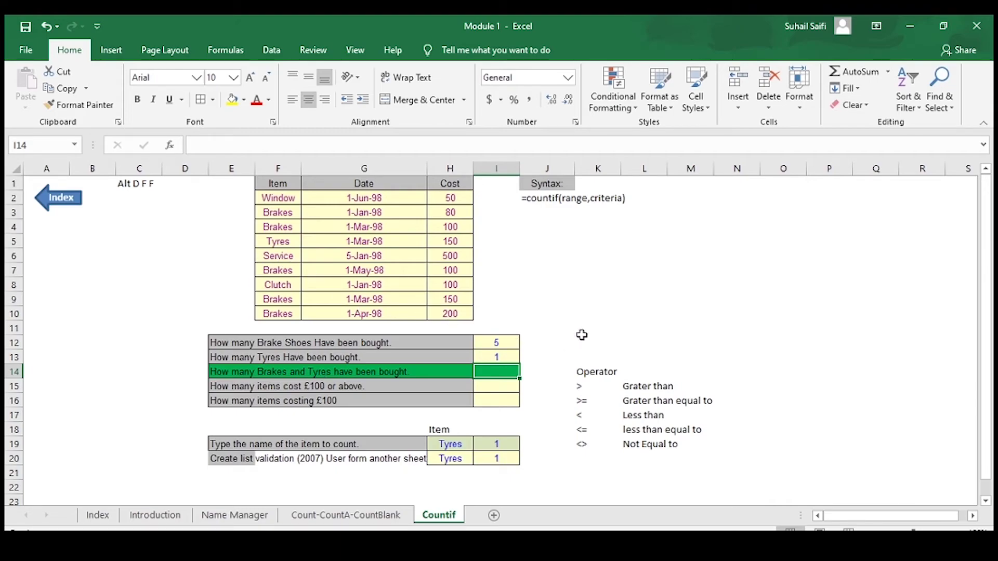
Start a COUNTIF formula in I14 for the Brakes and Tyres question, using the item range F1:F10.
text(=countif)
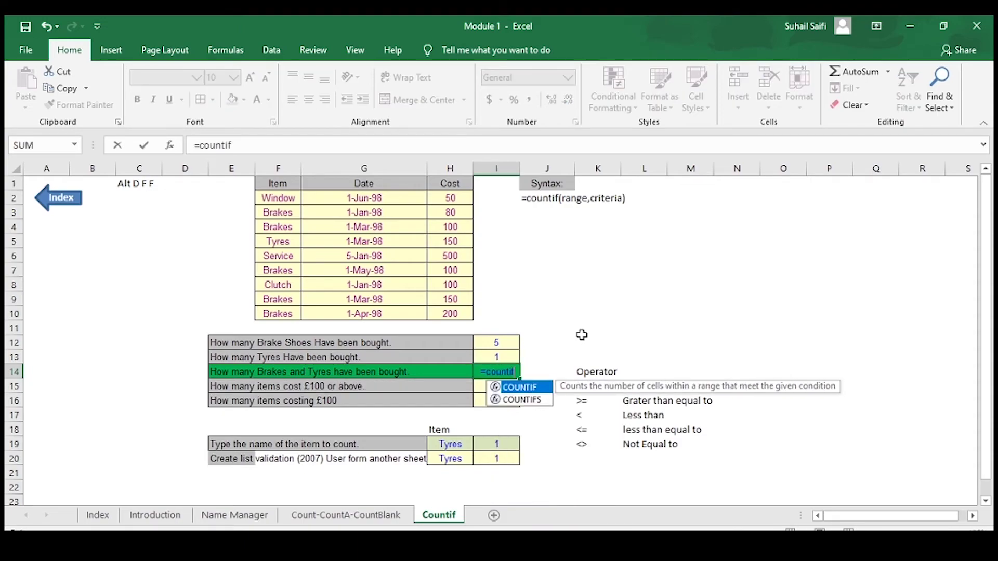
key(Tab)
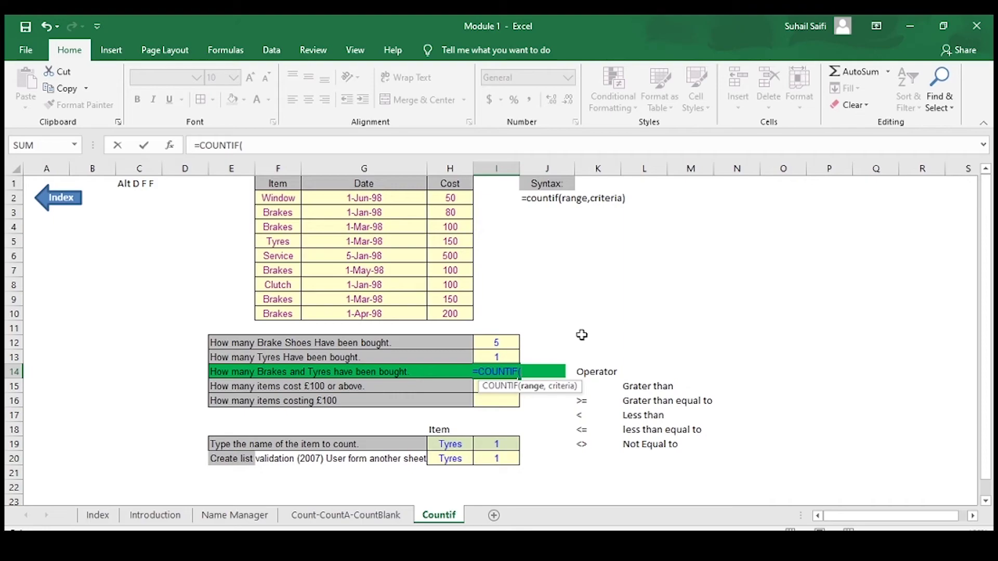
key(Up)
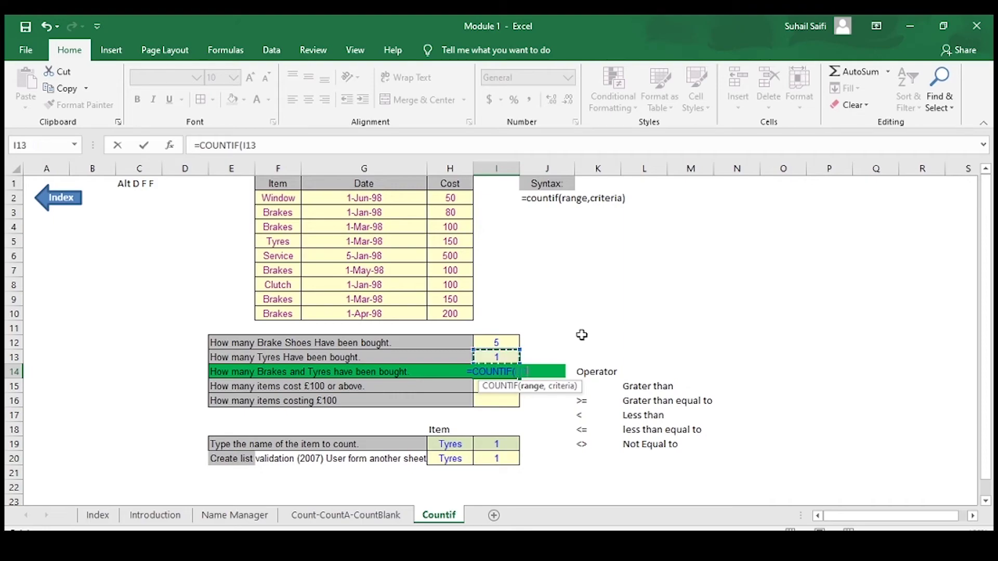
key(Up)
key(Up)
key(Left)
key(Left)
key(Up)
key(Up)
key(Left)
key(ctrl+Up)
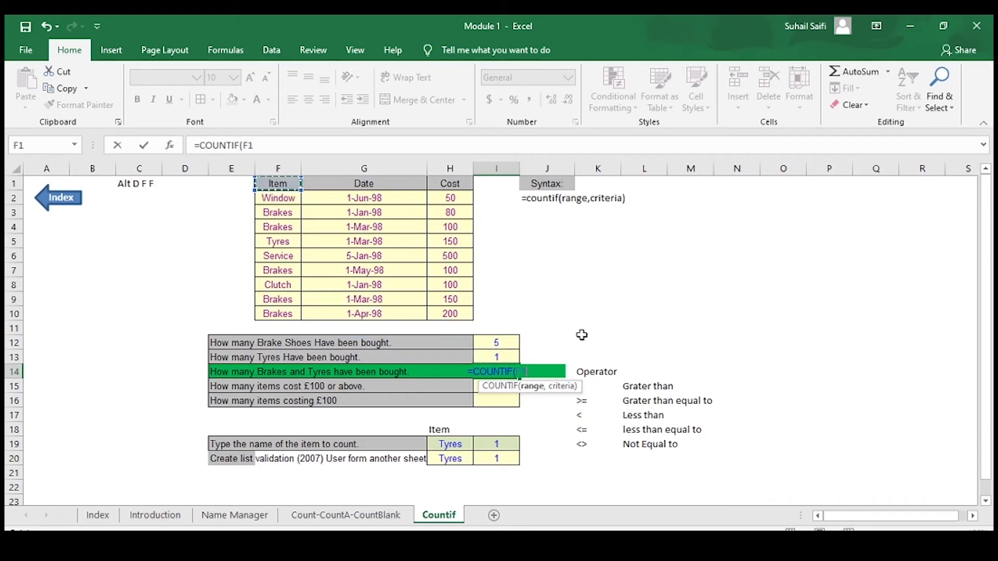
key(ctrl+shift+Down)
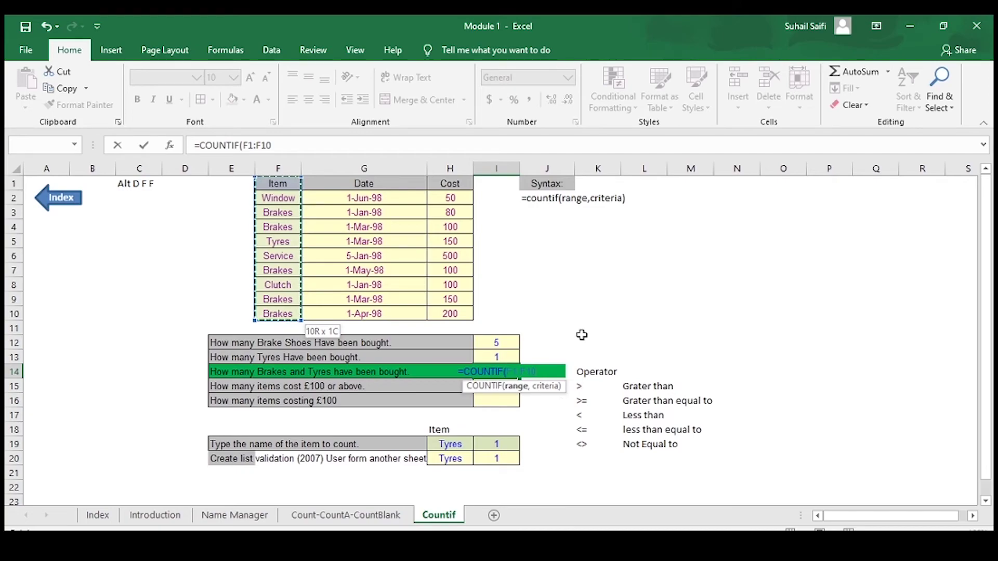
Complete the first COUNTIF in I14 with the criterion "Brakes" and its closing bracket.
text(,")
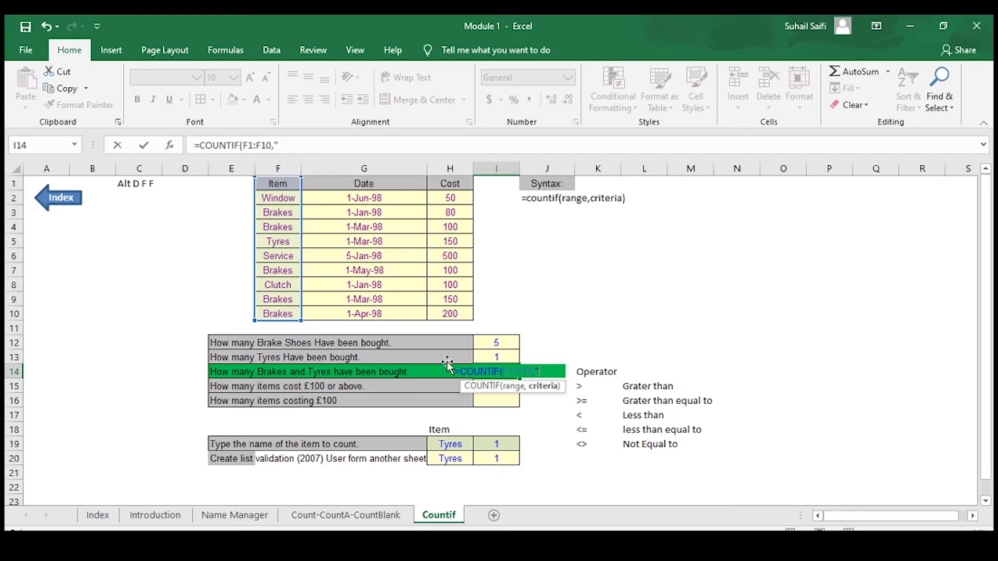
text(Brakes)
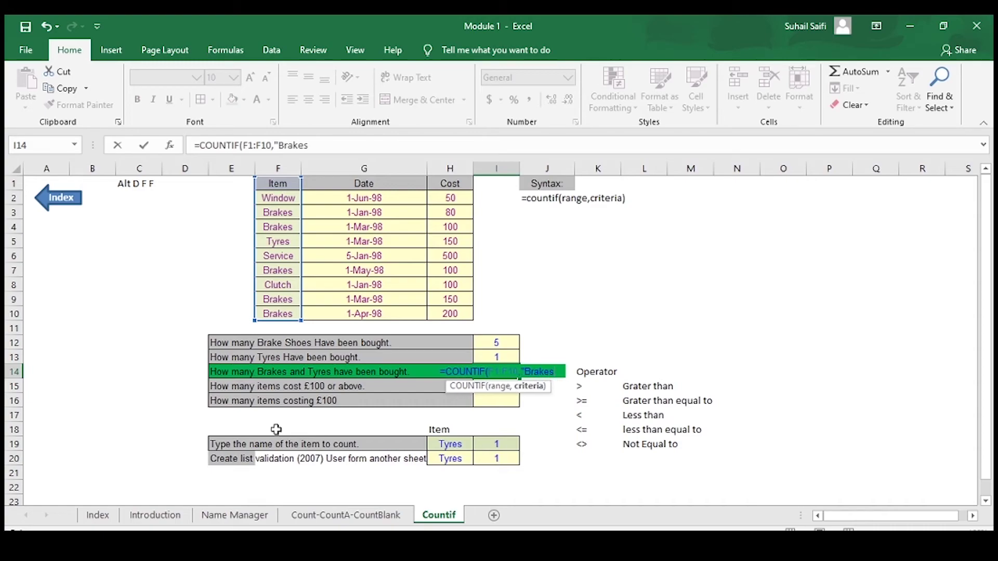
key(BackSpace)
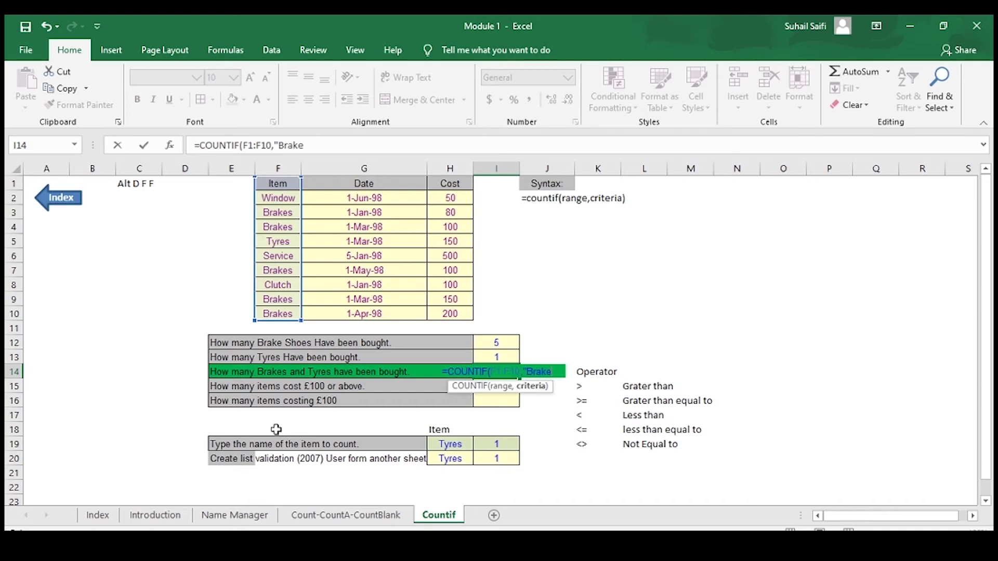
text(es")
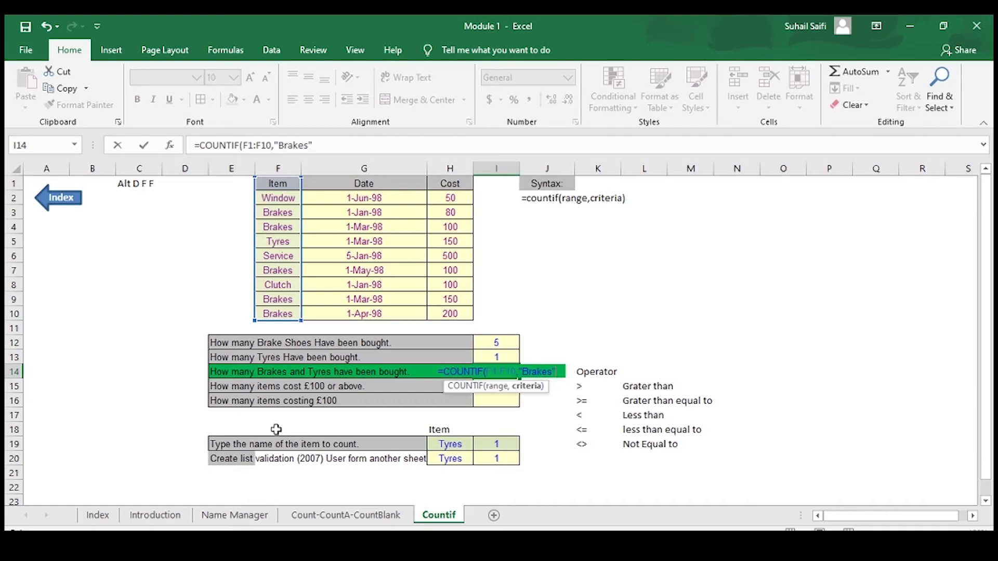
text())
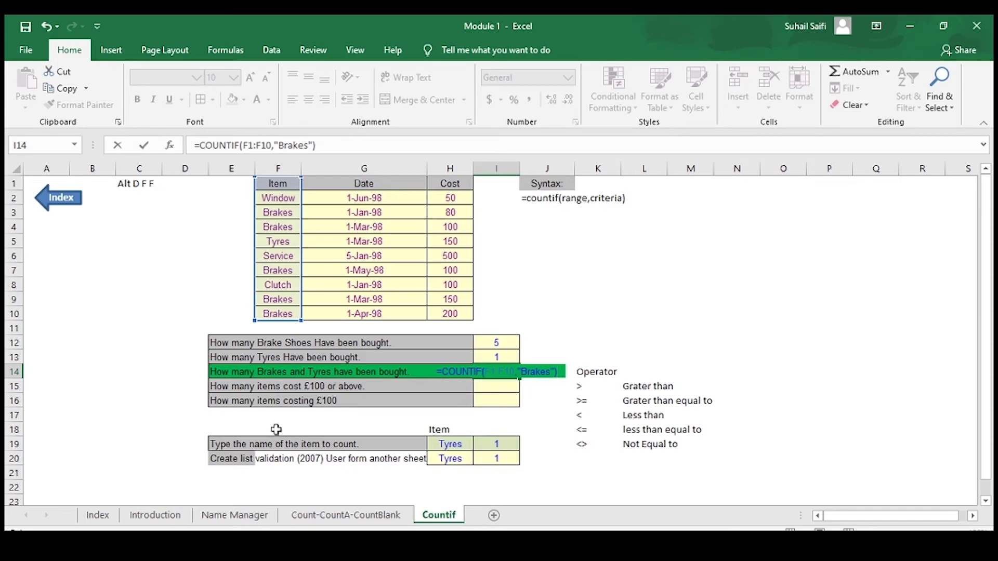
Add +COUNTIF(F1:F10,"tyres") to the Brakes COUNTIF in I14 and enter the combined formula.
text(+countif)
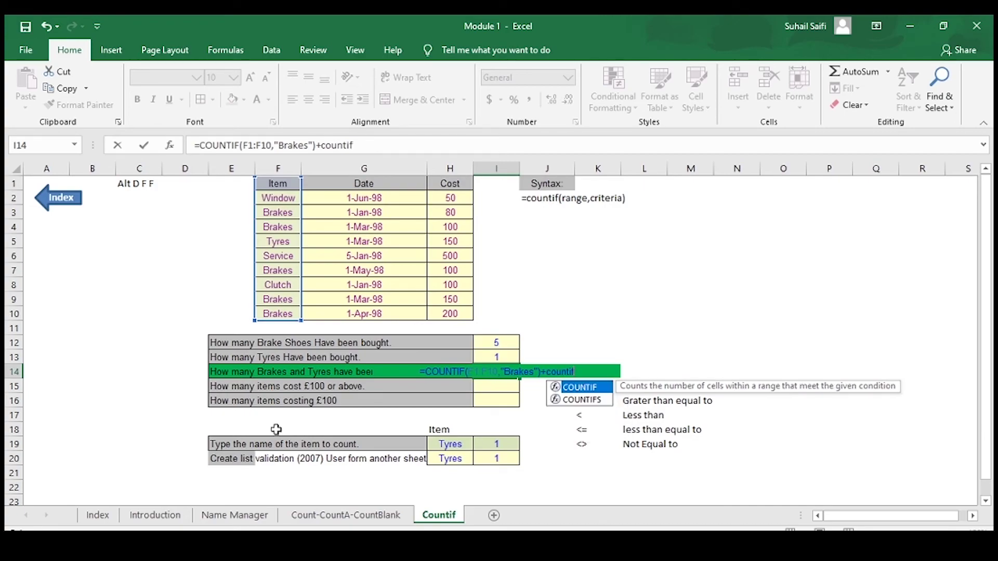
key(Tab)
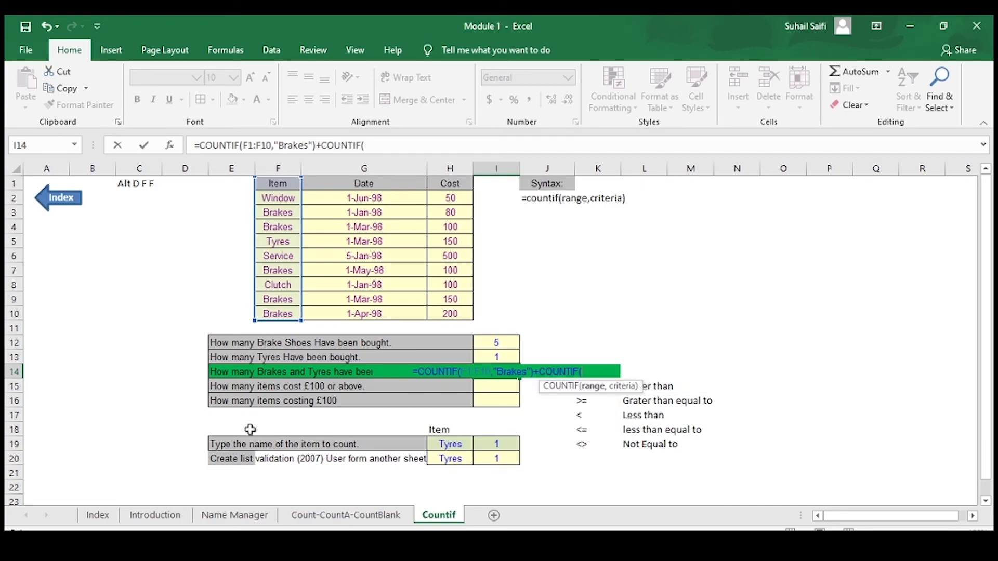
click(286, 185)
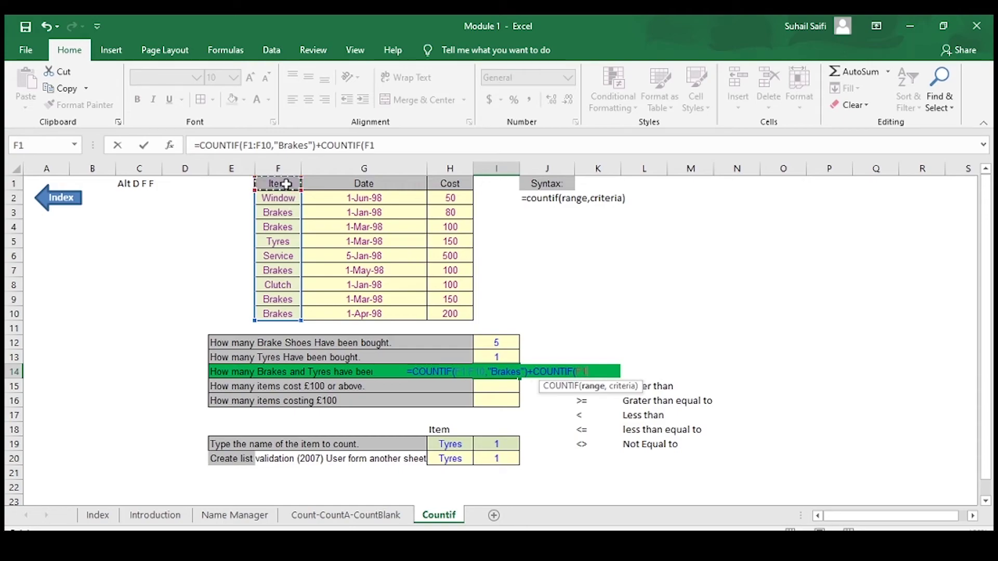
key(ctrl+shift+Down)
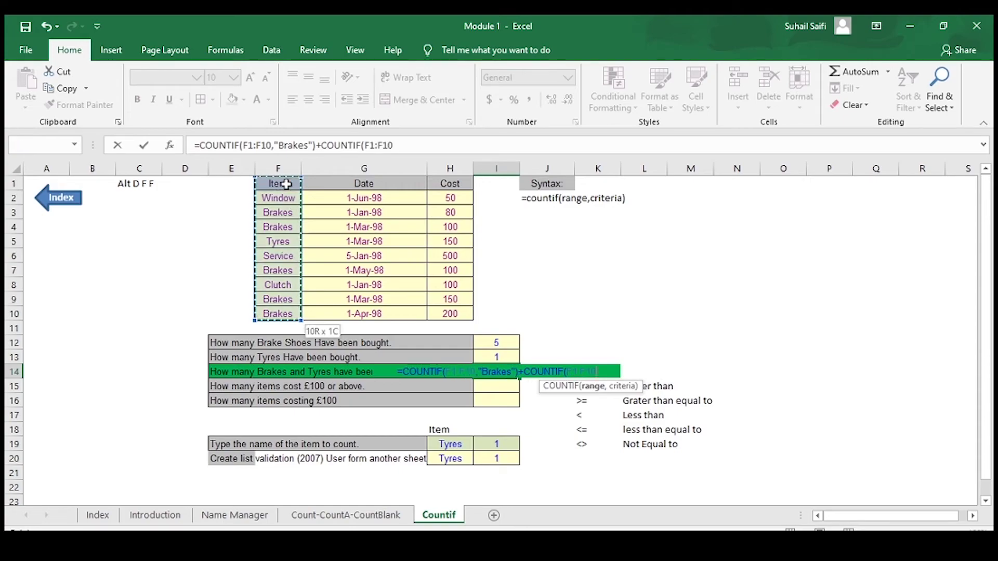
text(,)
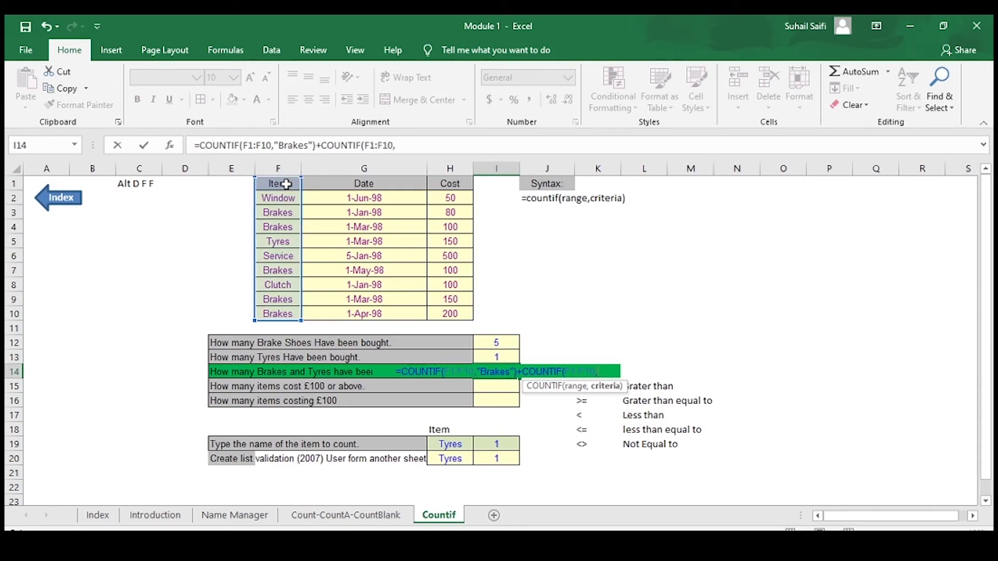
text(")
text(tyr)
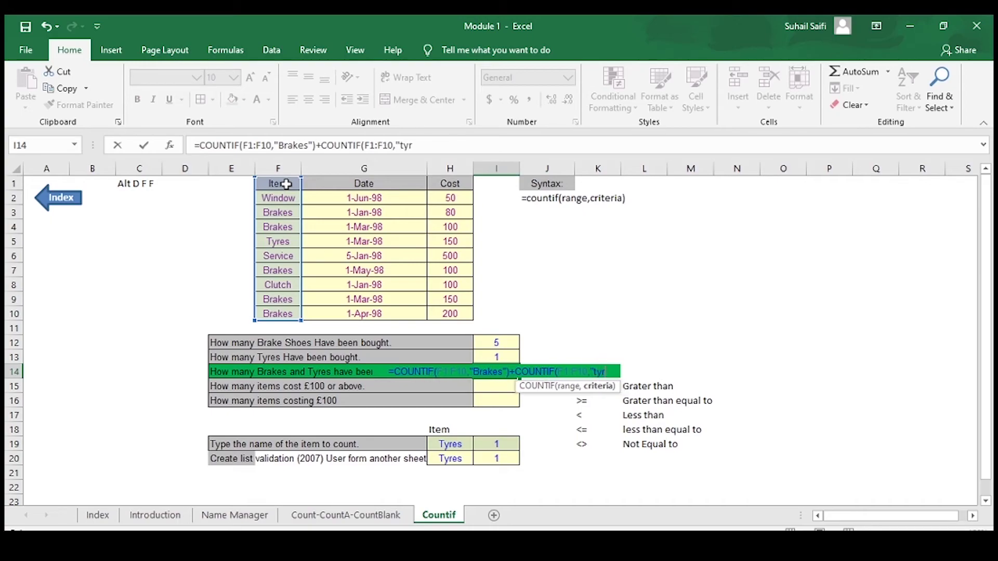
text(es"))
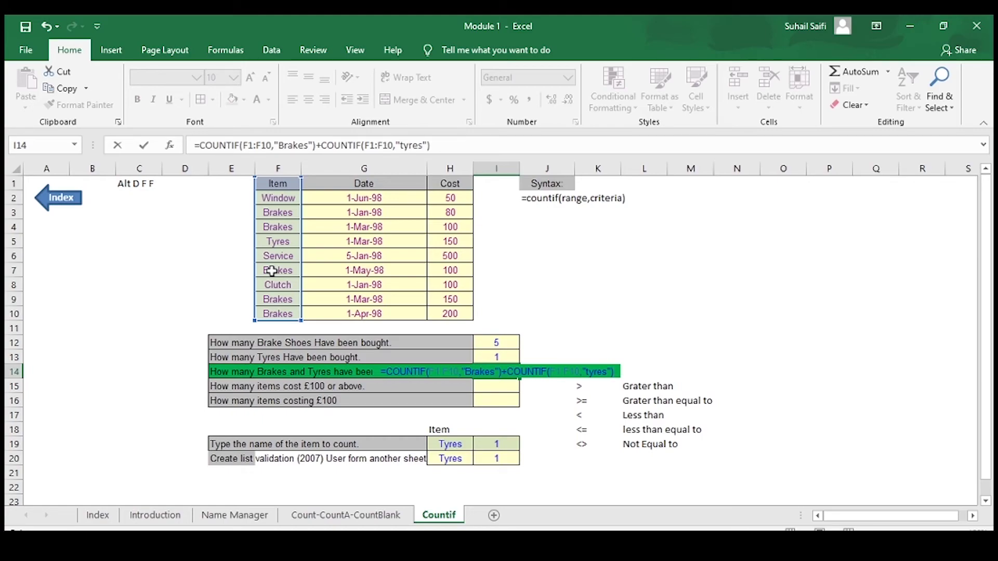
key(Return)
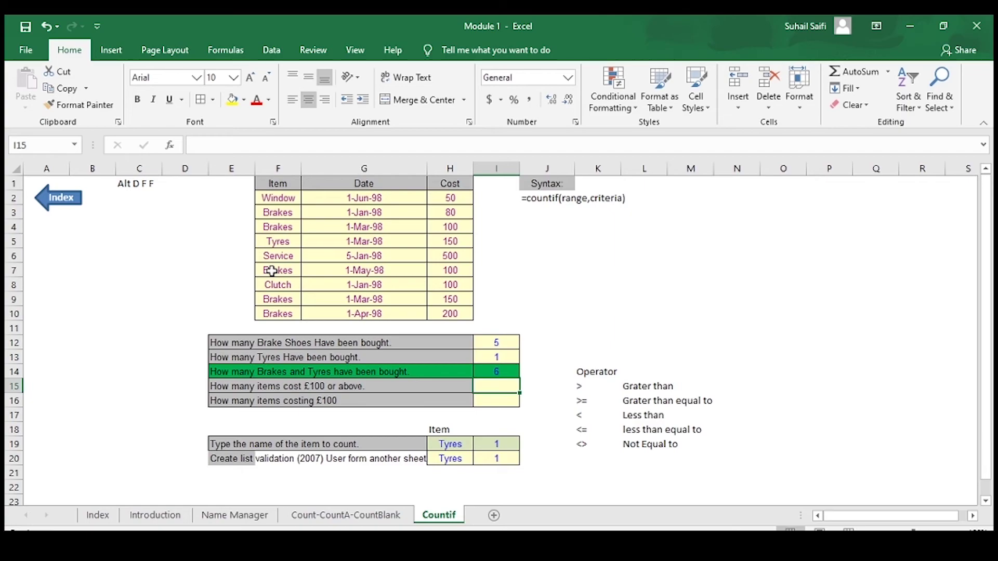
drag(271, 271, 286, 339)
click(334, 346)
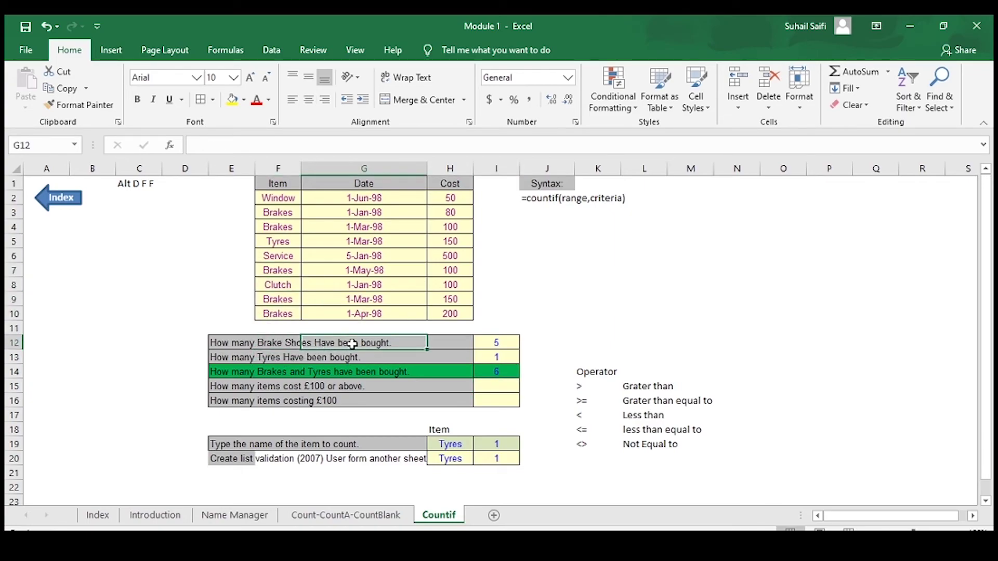
click(371, 361)
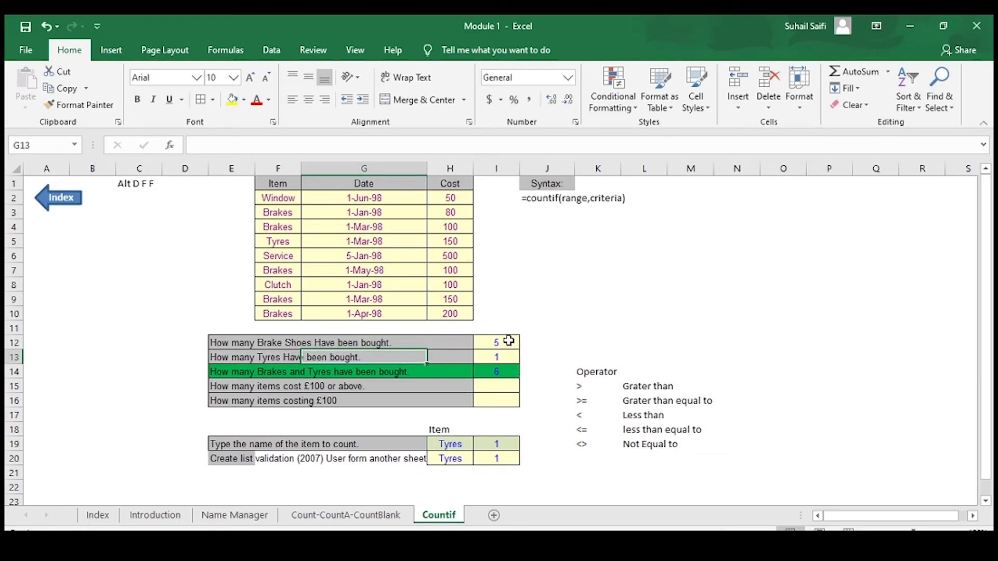
click(507, 369)
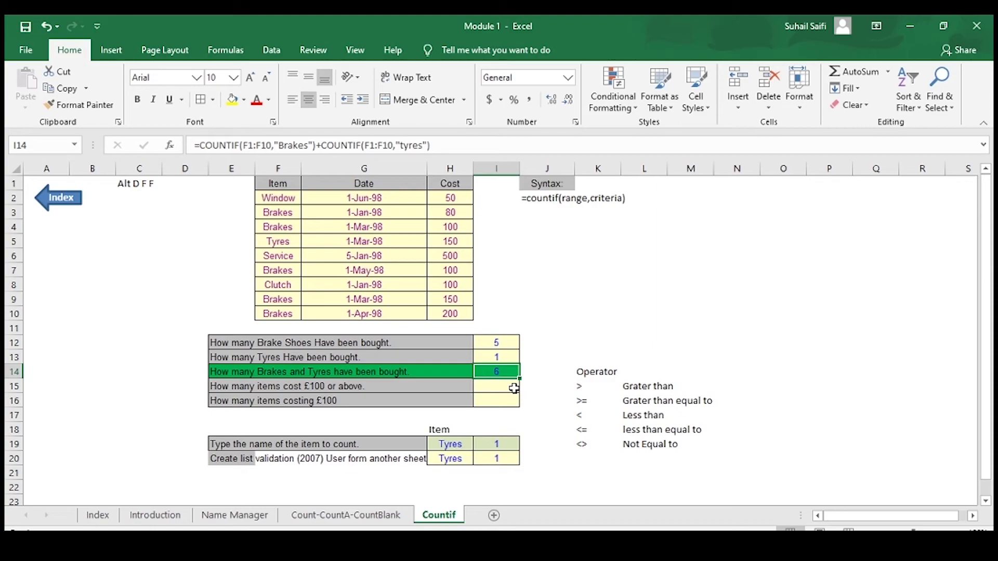
Start a COUNTIF formula in I15 for the £100 or above question, using the cost range H1:H10.
click(514, 388)
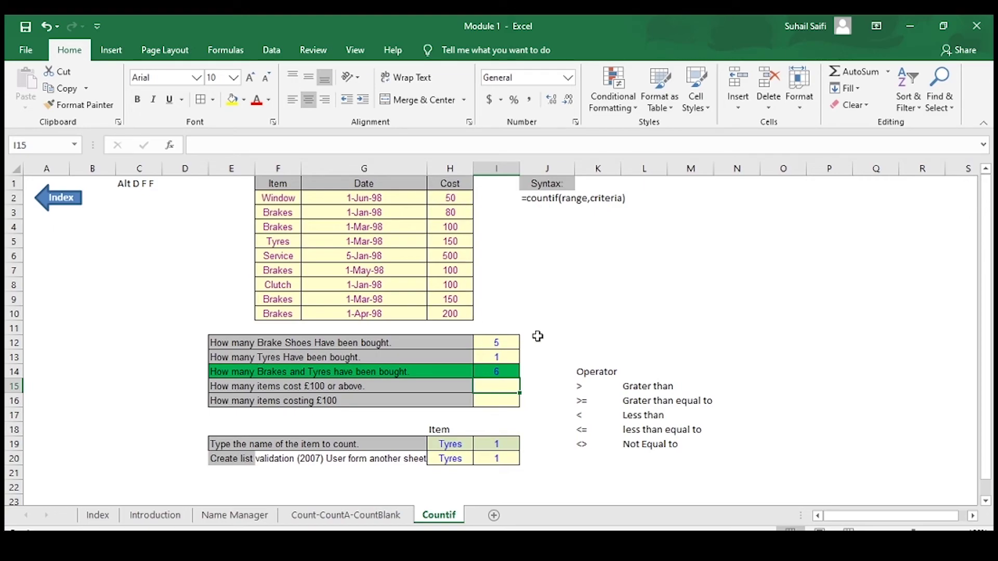
text(=c)
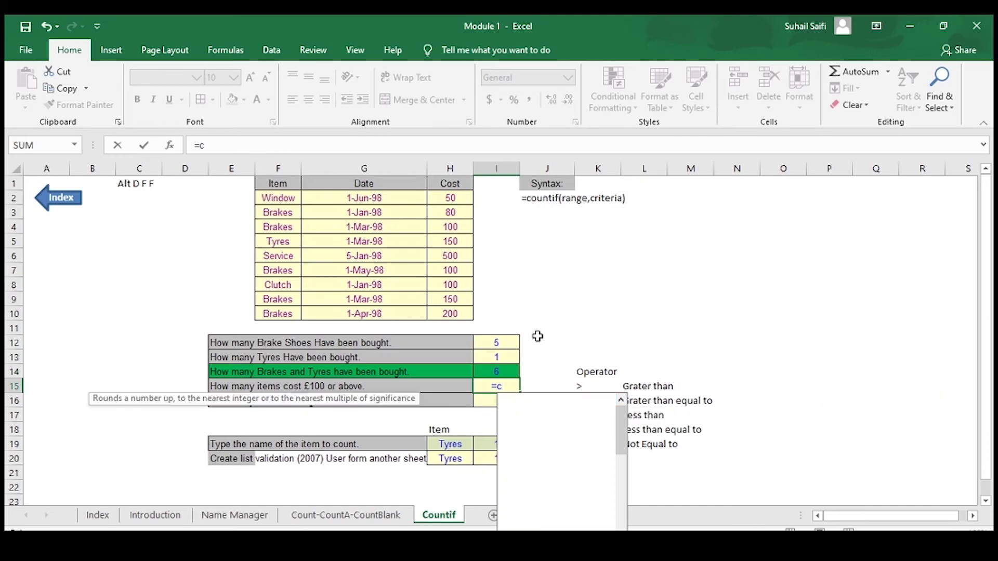
text(ountif)
key(Tab)
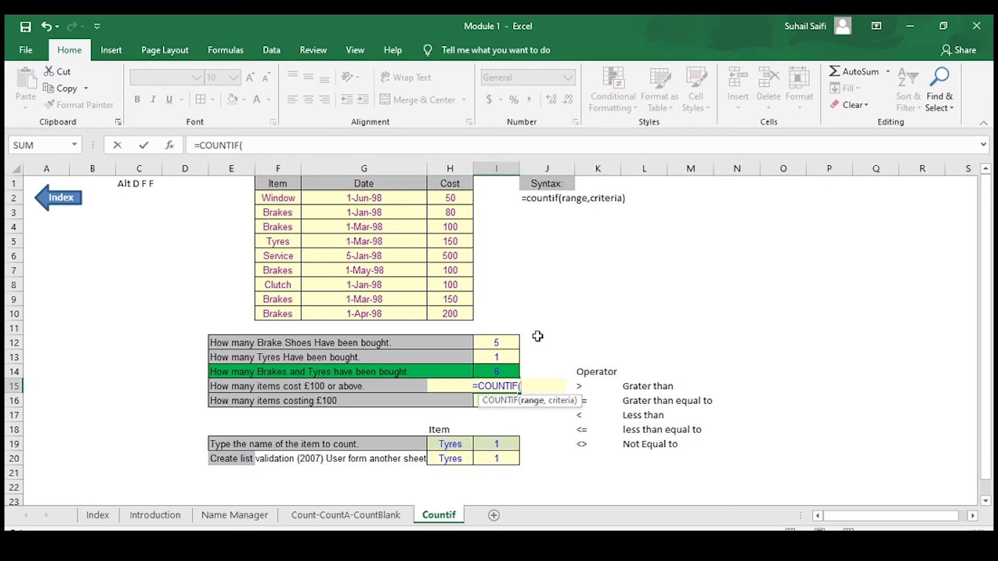
click(450, 181)
key(ctrl+shift+Down)
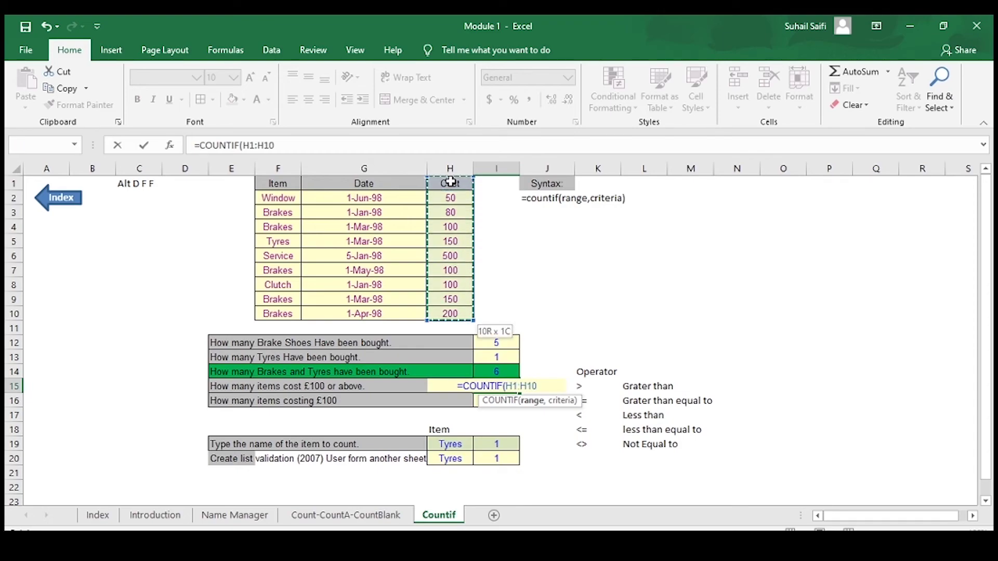
Complete the COUNTIF in I15 with the criterion ">=100" and enter the formula.
text(,)
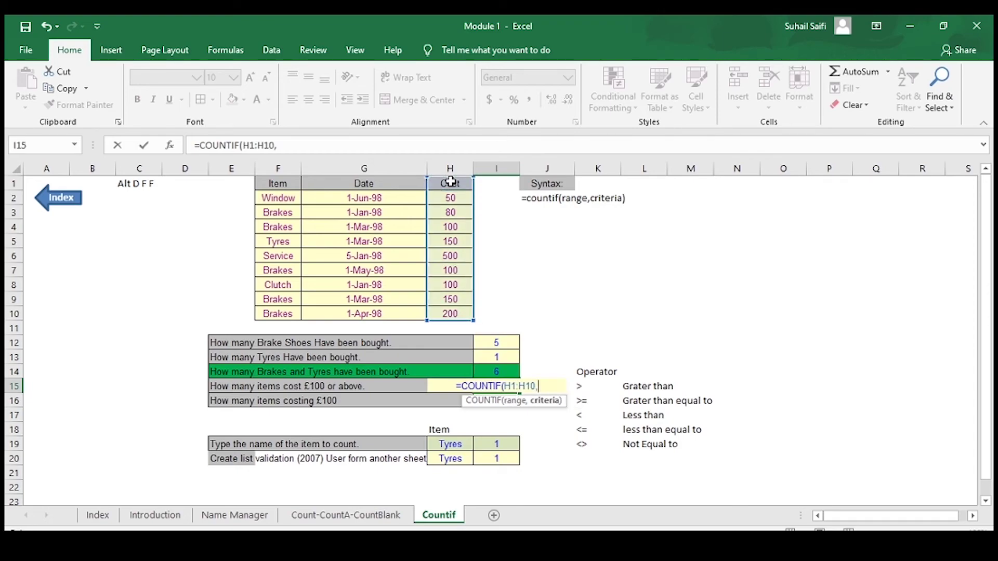
text(")
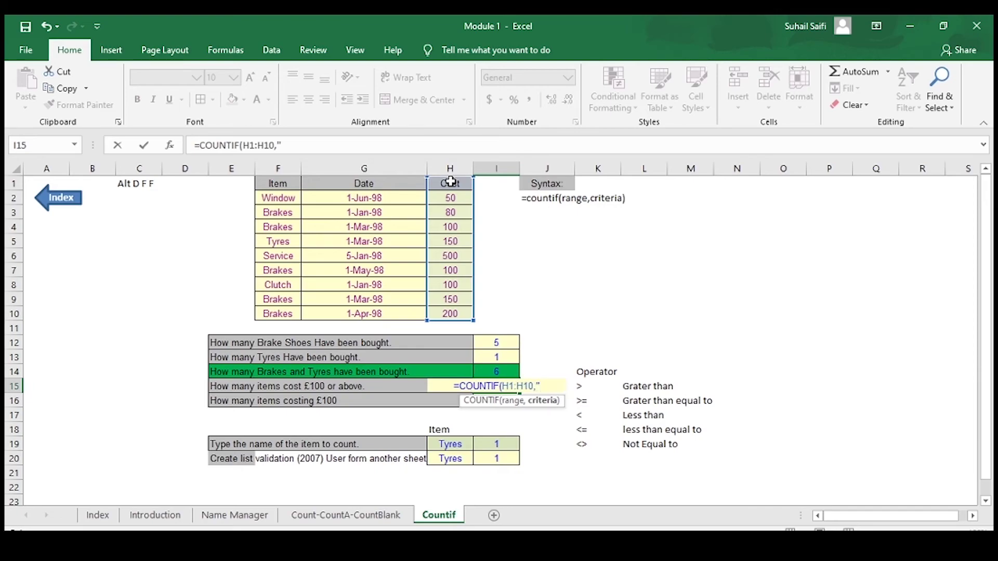
text(>=)
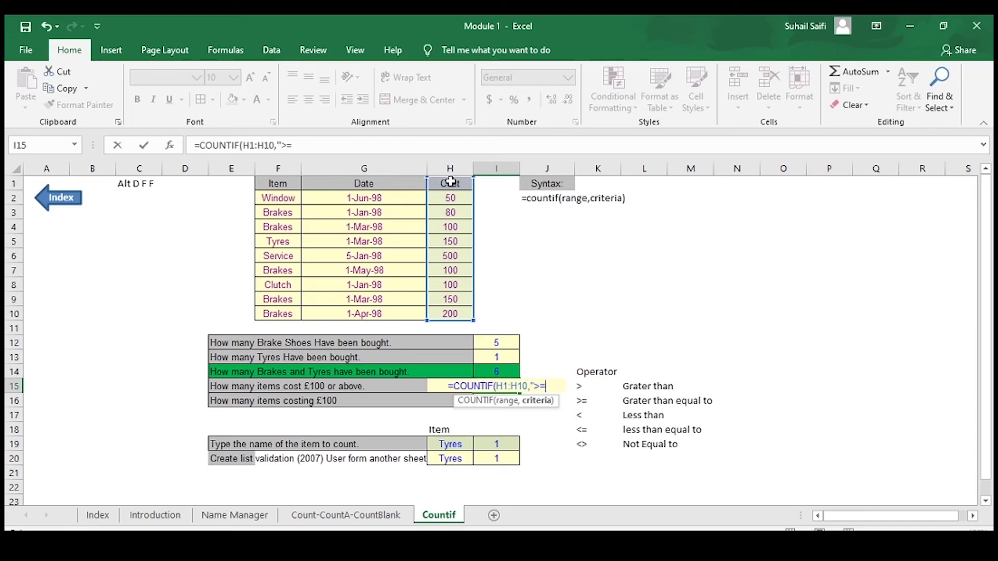
text(10)
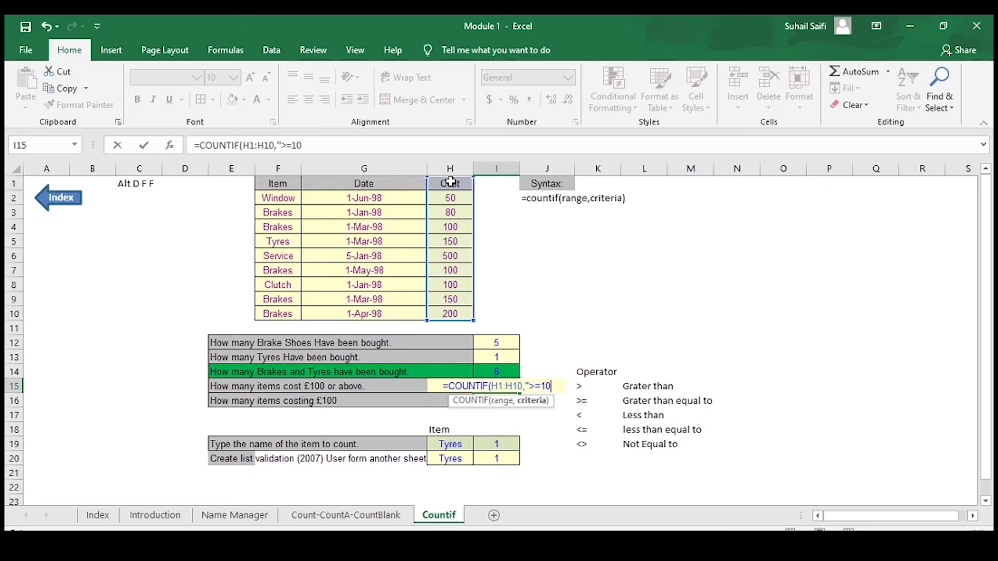
text(0"))
key(Return)
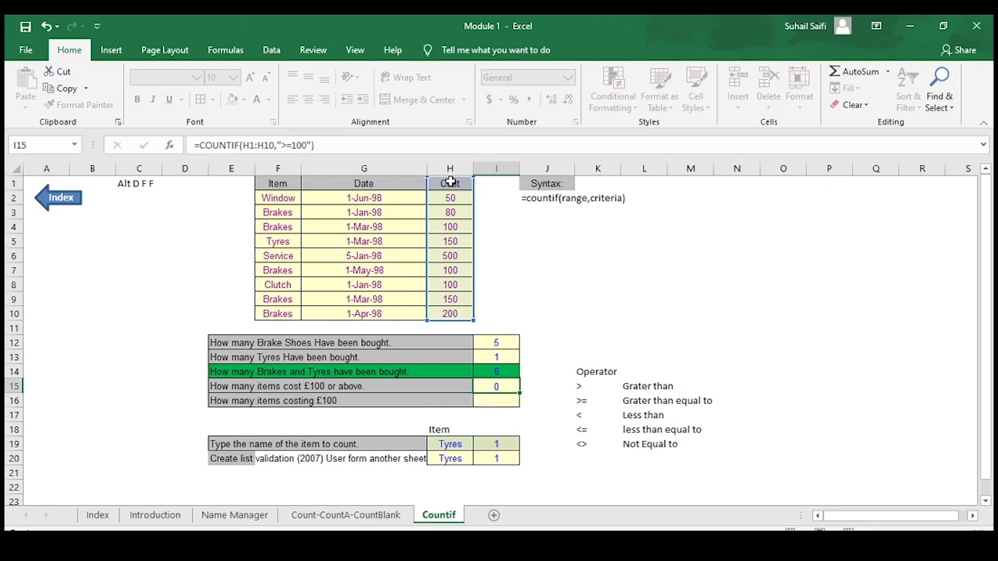
key(Up)
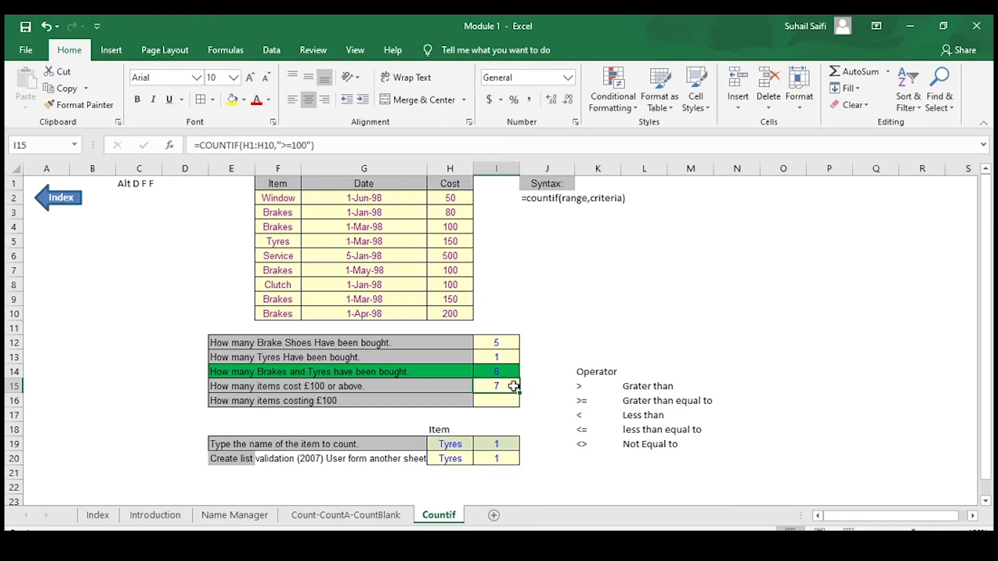
Start a COUNTIF formula in I16 for the items costing £100 question, using the cost range H1:H10.
click(497, 400)
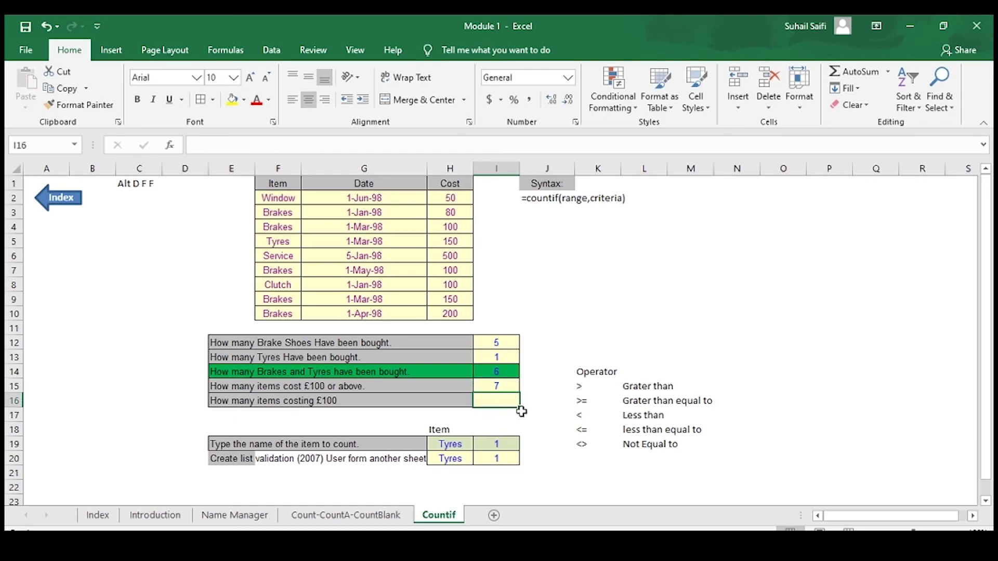
text(=)
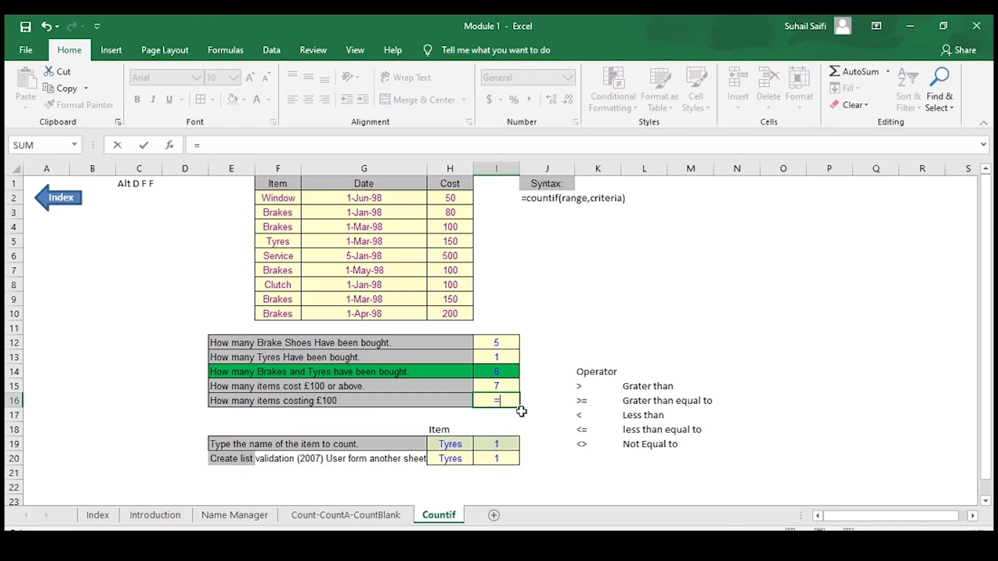
text(con)
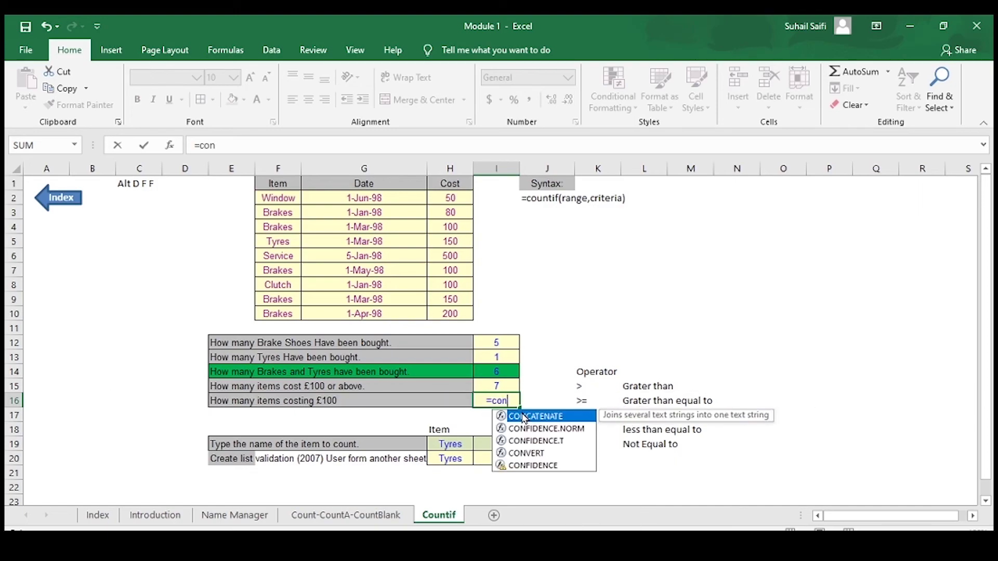
text(u)
key(BackSpace)
key(BackSpace)
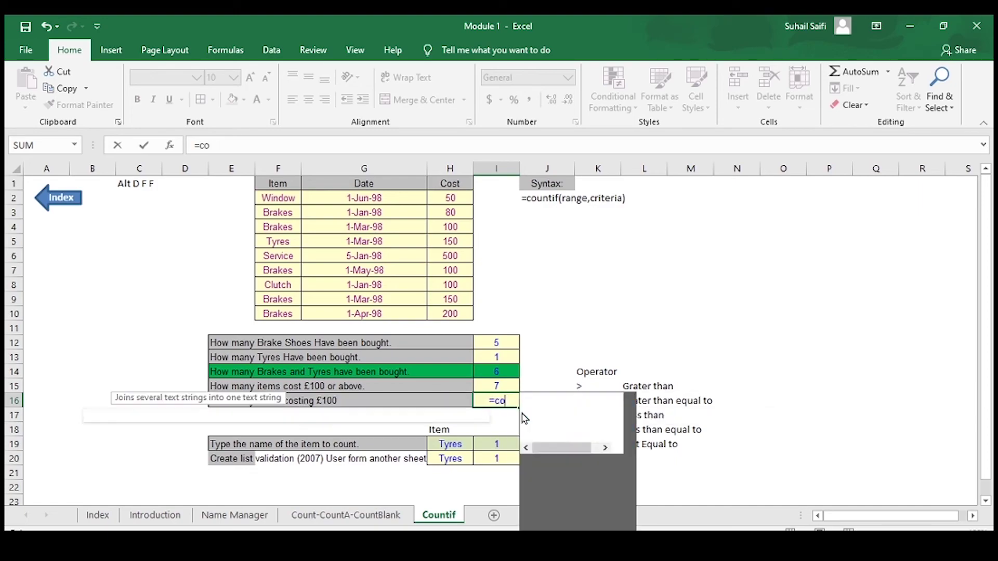
text(un)
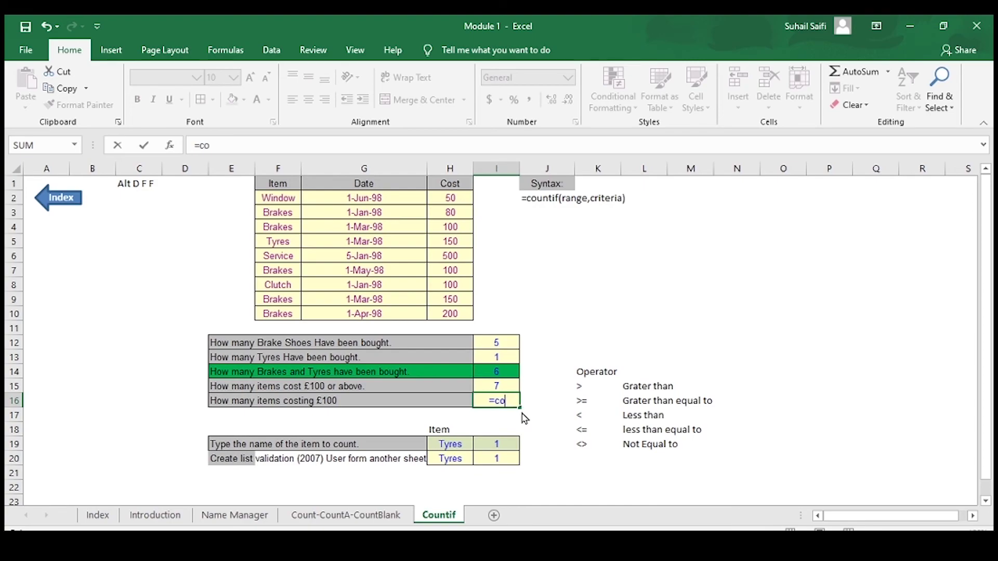
text(tif)
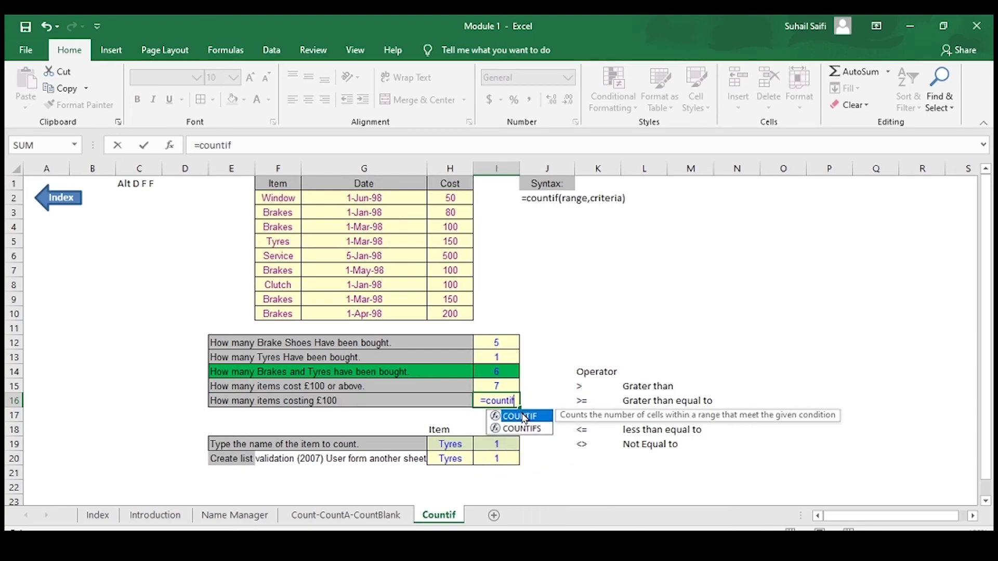
key(Tab)
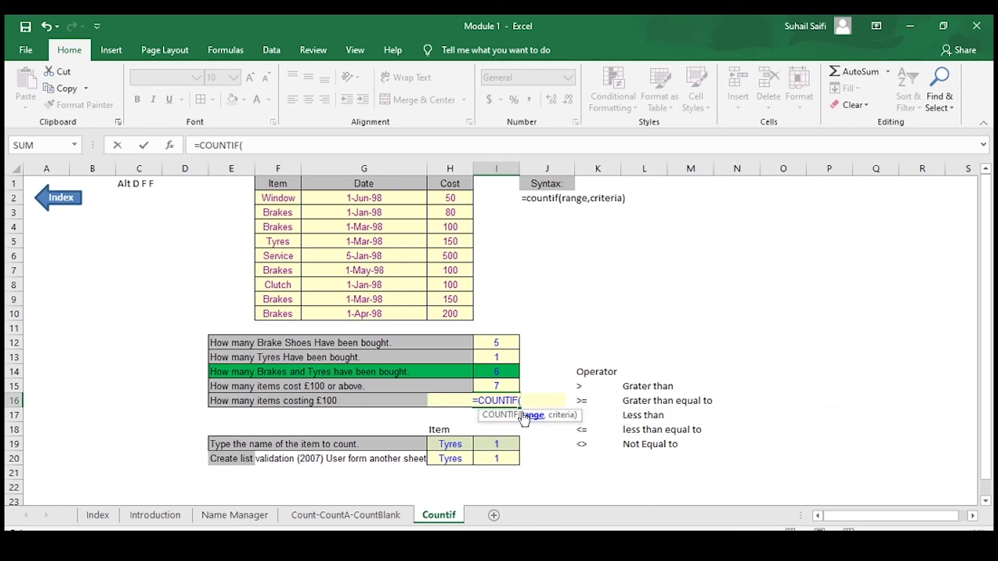
click(453, 184)
key(ctrl+shift+Down)
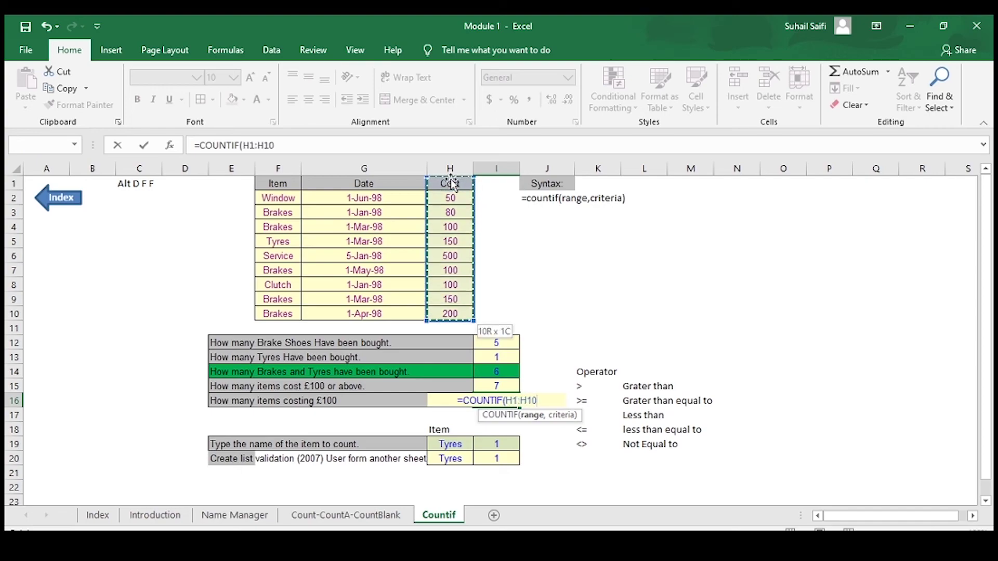
Complete the COUNTIF in I16 with the criterion "=100" and enter the formula.
text(,")
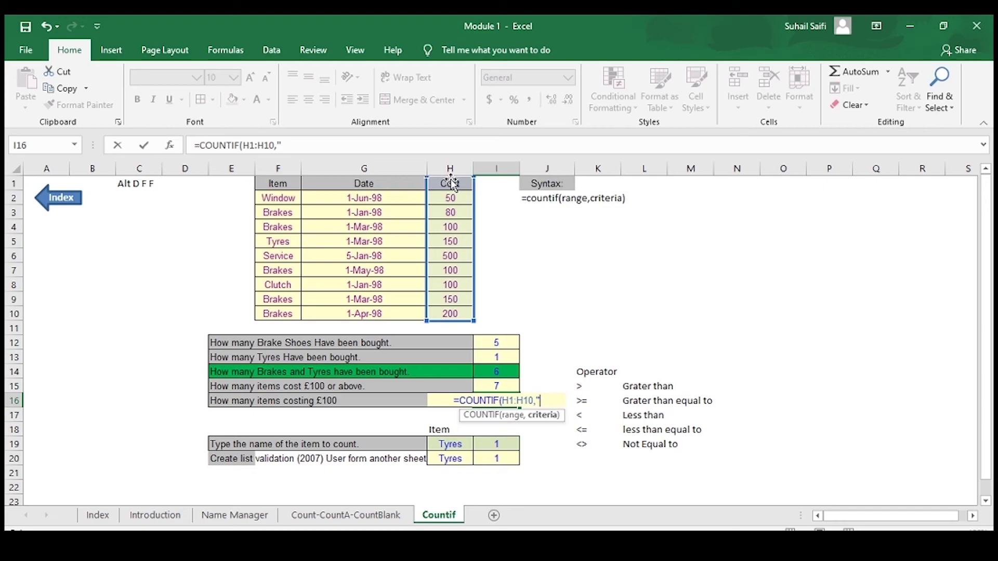
text(=)
text(1)
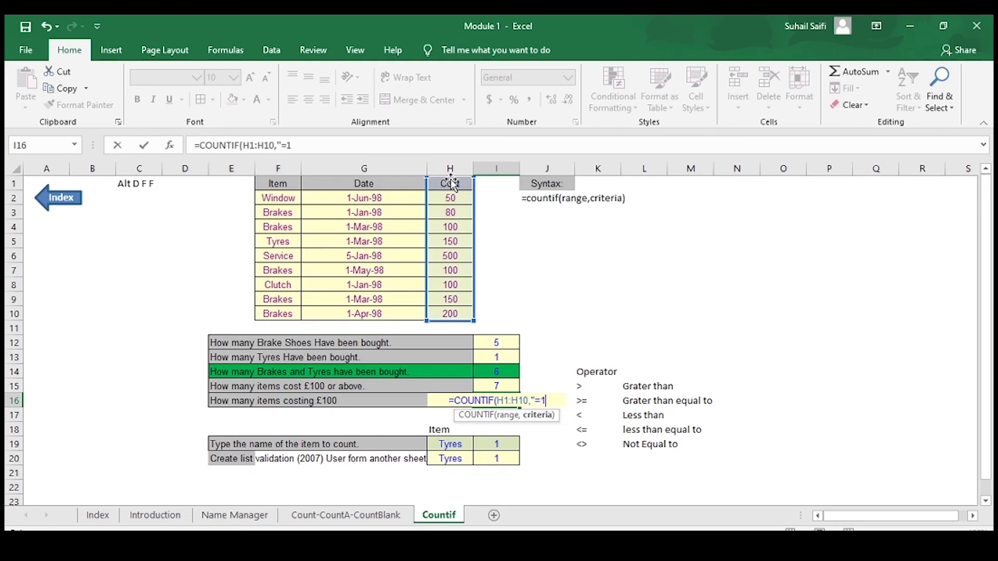
text(00"))
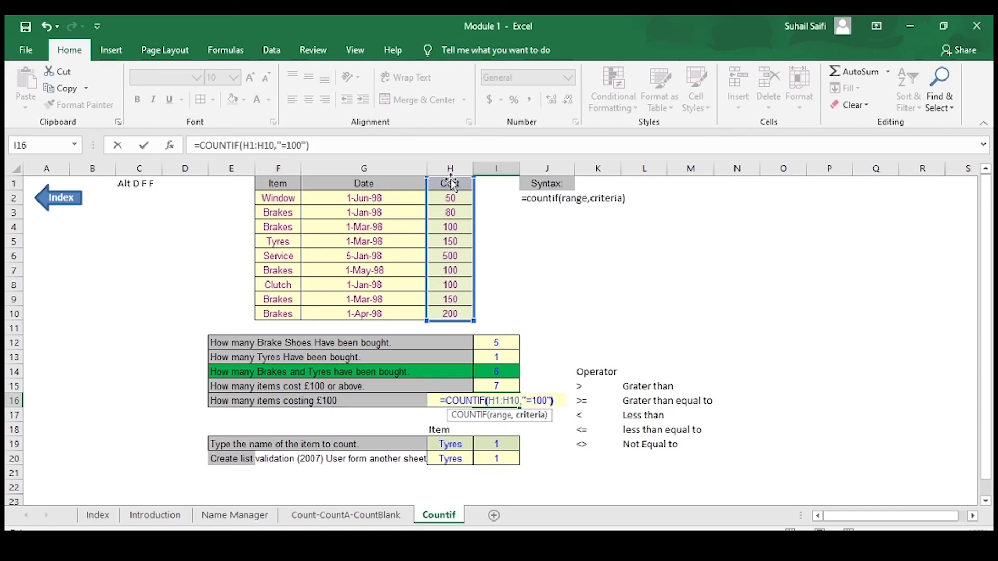
key(Return)
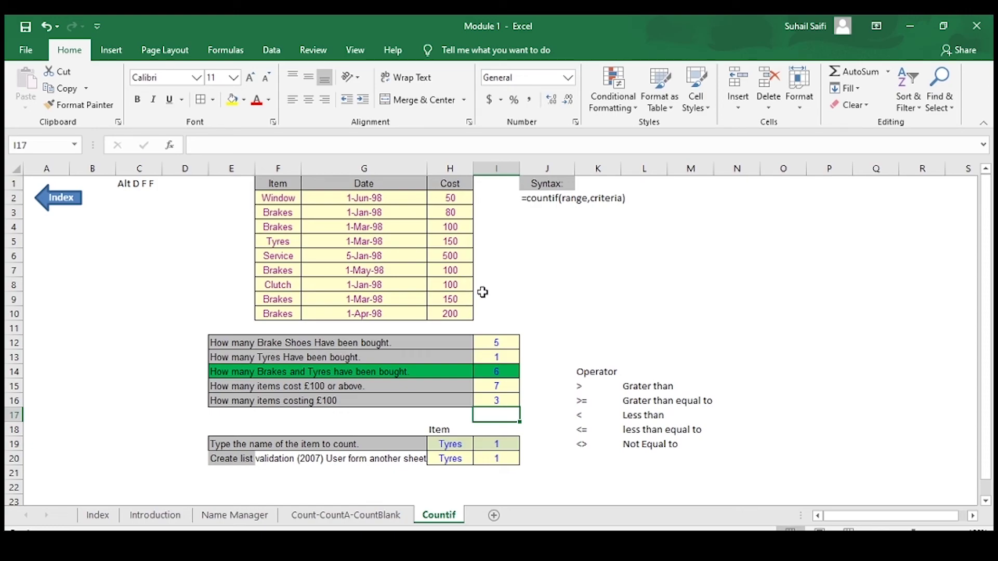
Clear the contents, formatting and list validation from the item and count cells H20:I20.
click(498, 456)
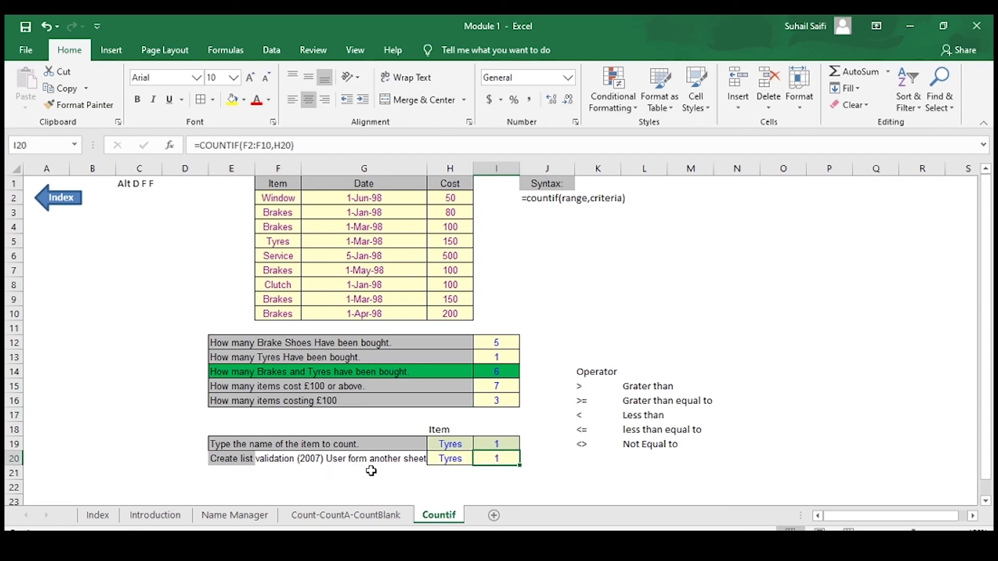
click(443, 451)
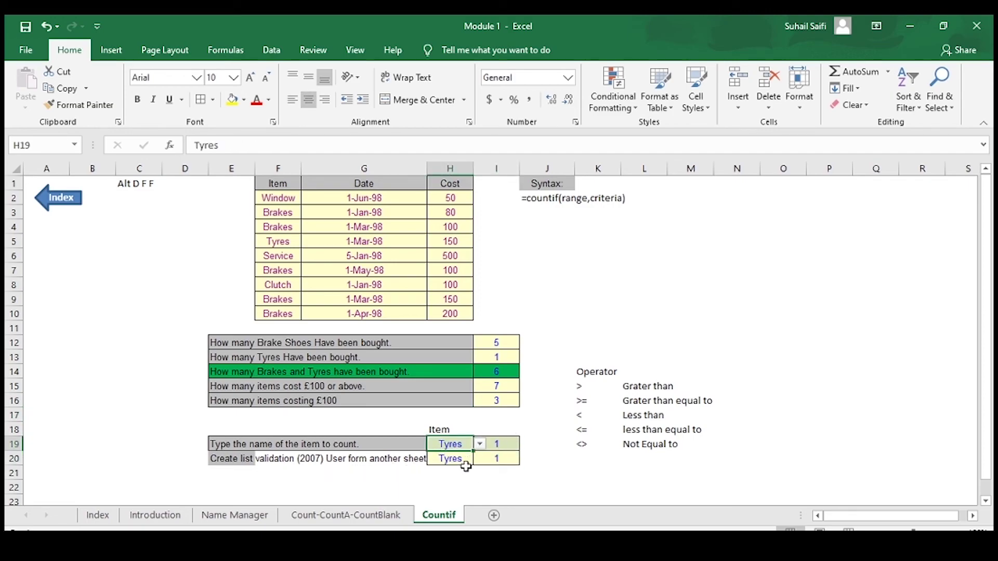
click(458, 460)
key(shift+Right)
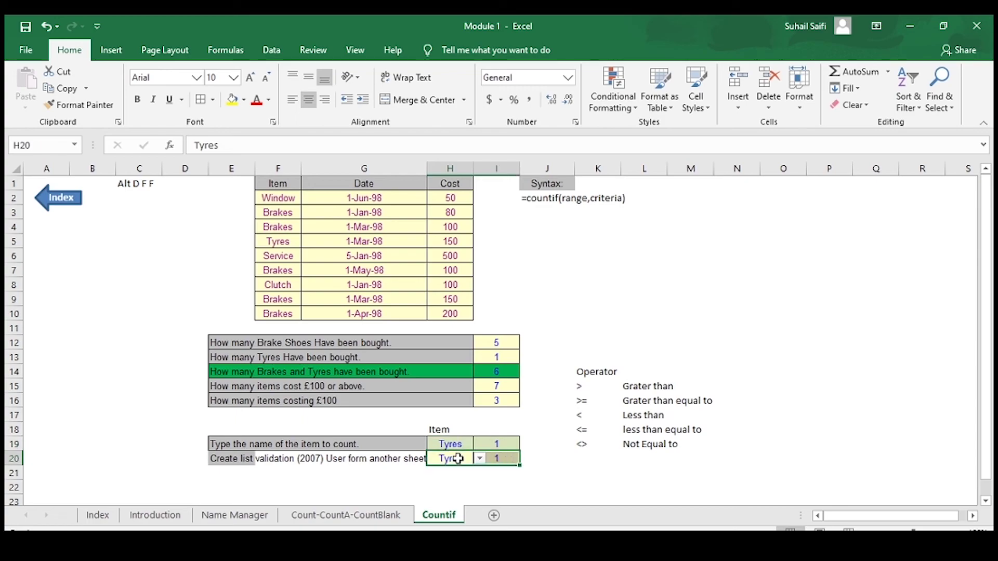
key(Delete)
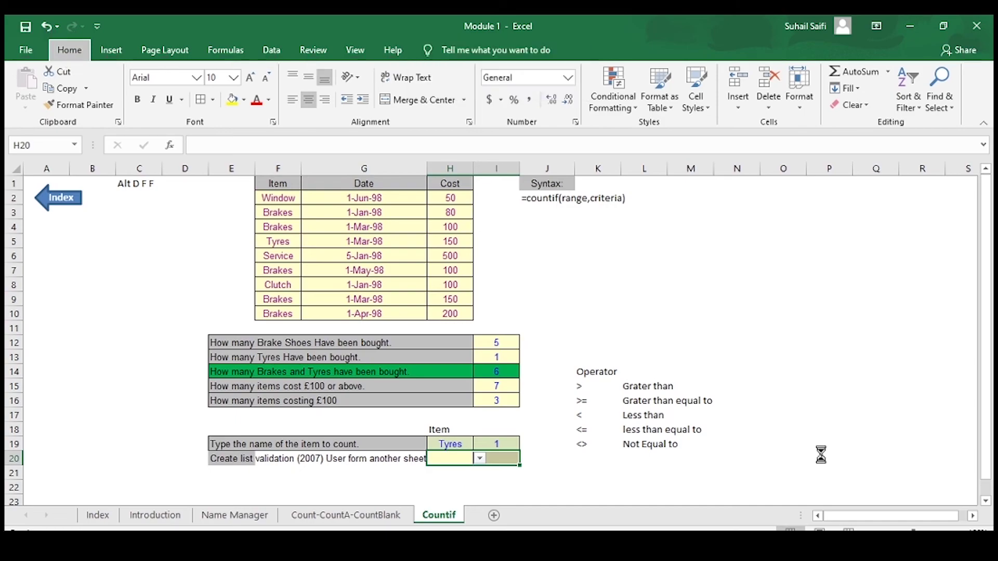
key(Right)
key(Left)
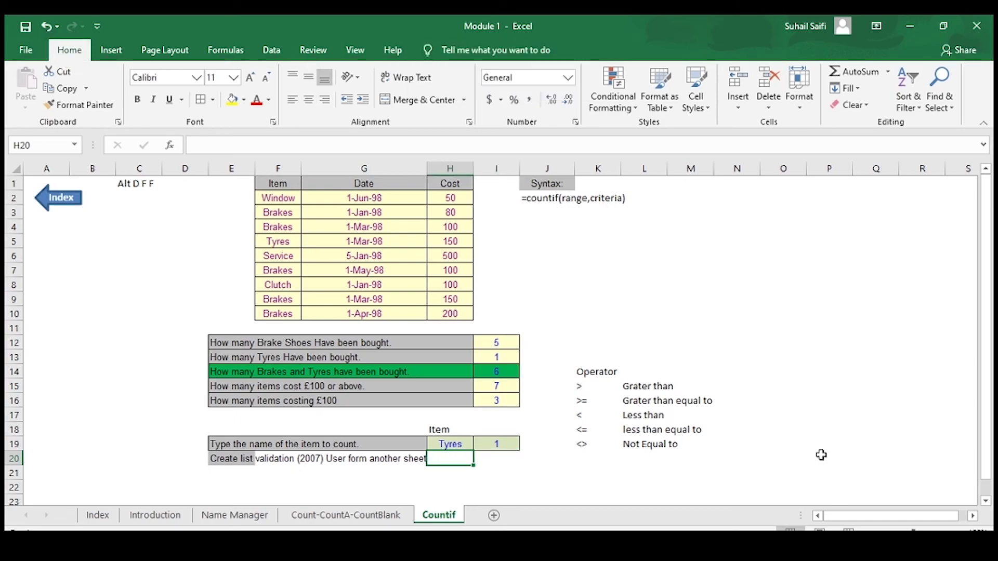
Start a COUNTIF formula in I20 beside the empty item name cell.
key(Left)
key(Left)
key(Up)
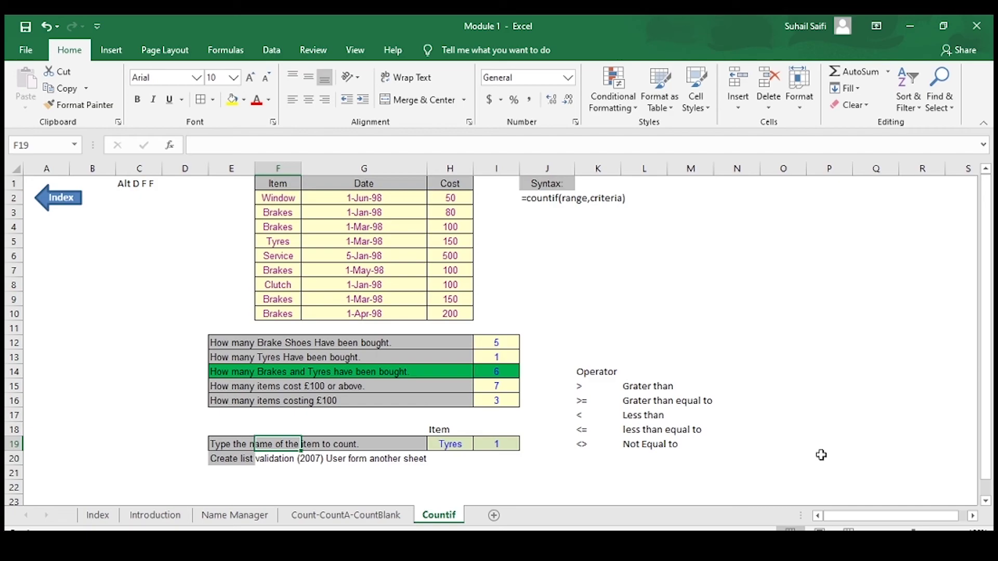
key(Right)
key(Right)
key(Down)
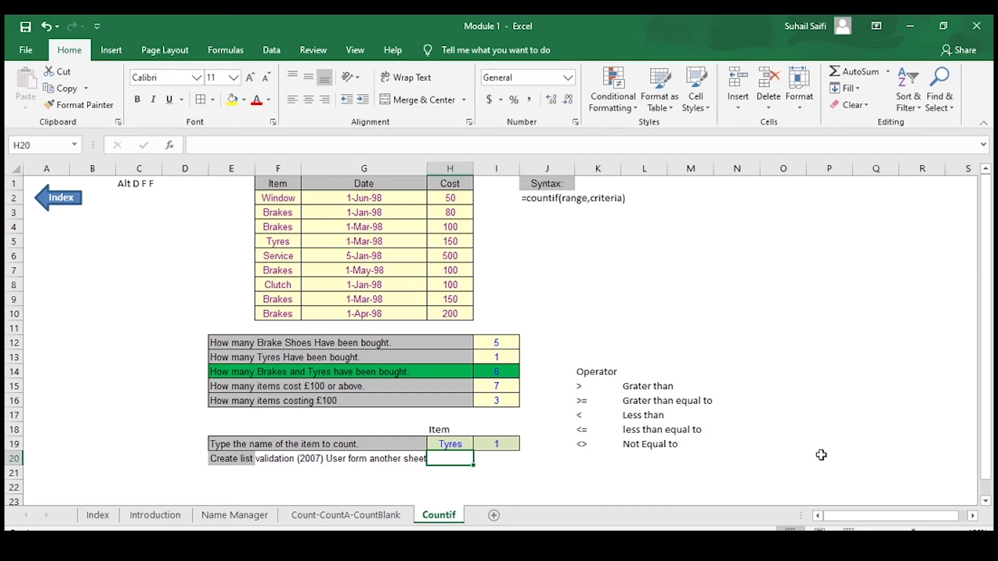
key(Right)
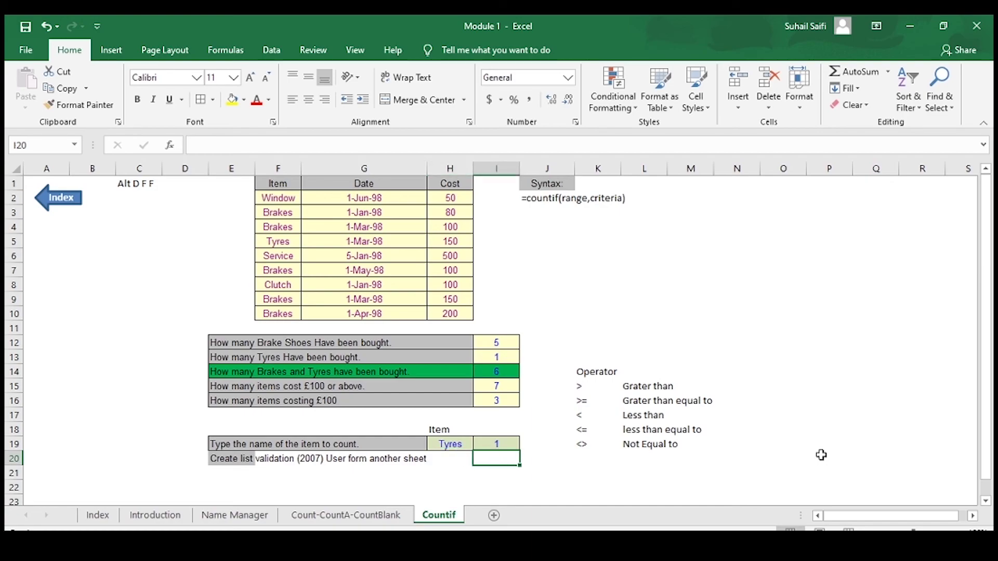
text(=count)
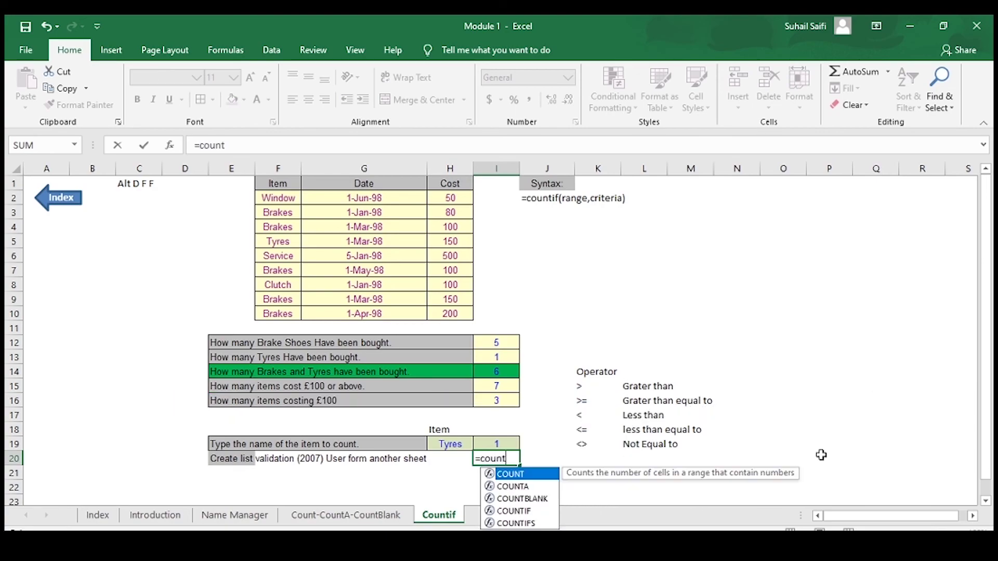
text(if)
key(Tab)
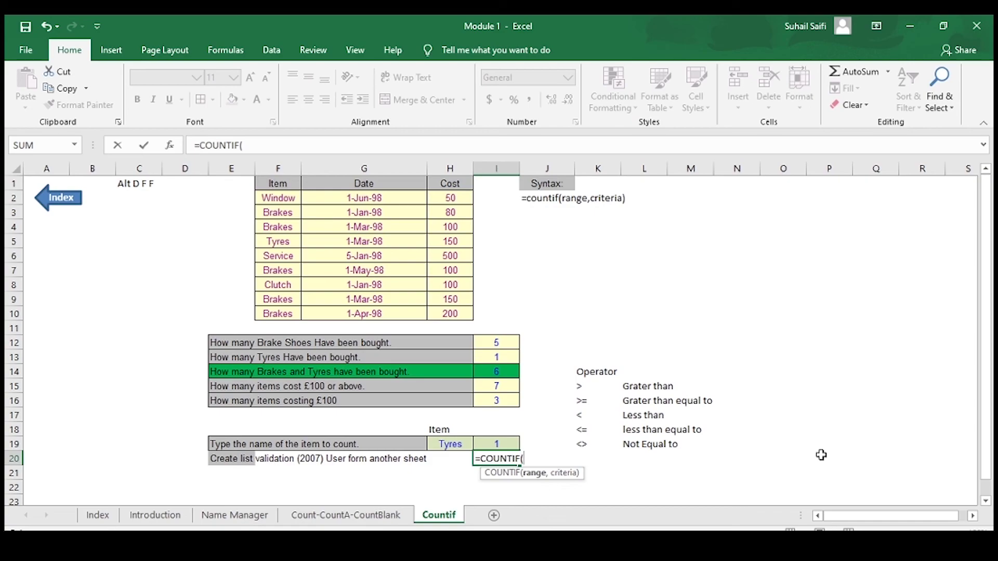
Set the COUNTIF range in I20 to the item column F1:F10.
key(Up)
key(Up)
key(Up)
key(Up)
key(Up)
key(Up)
key(Up)
key(Up)
key(Up)
key(Left)
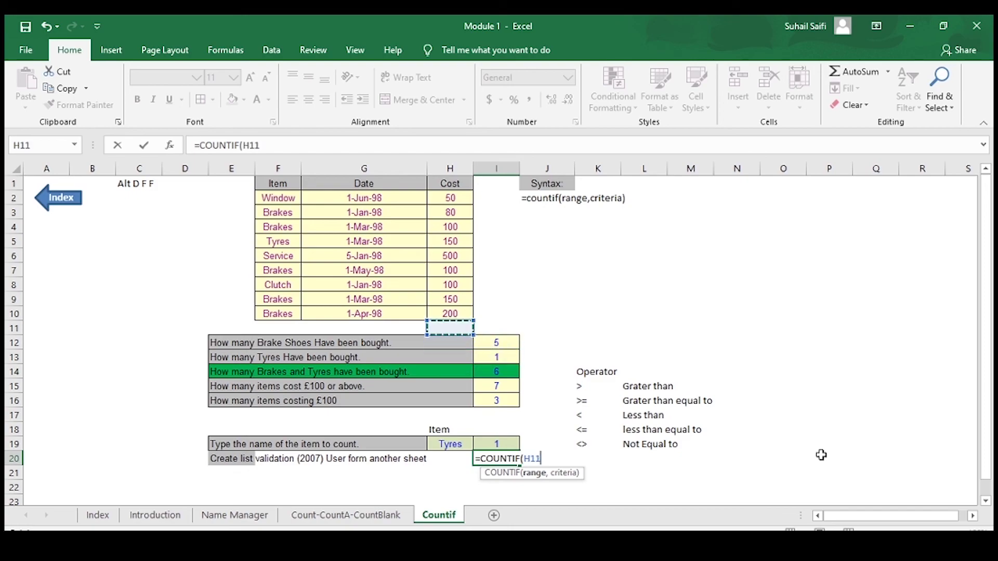
key(Up)
key(ctrl+Left)
key(ctrl+Left)
key(Right)
key(Right)
key(Right)
key(Right)
key(Right)
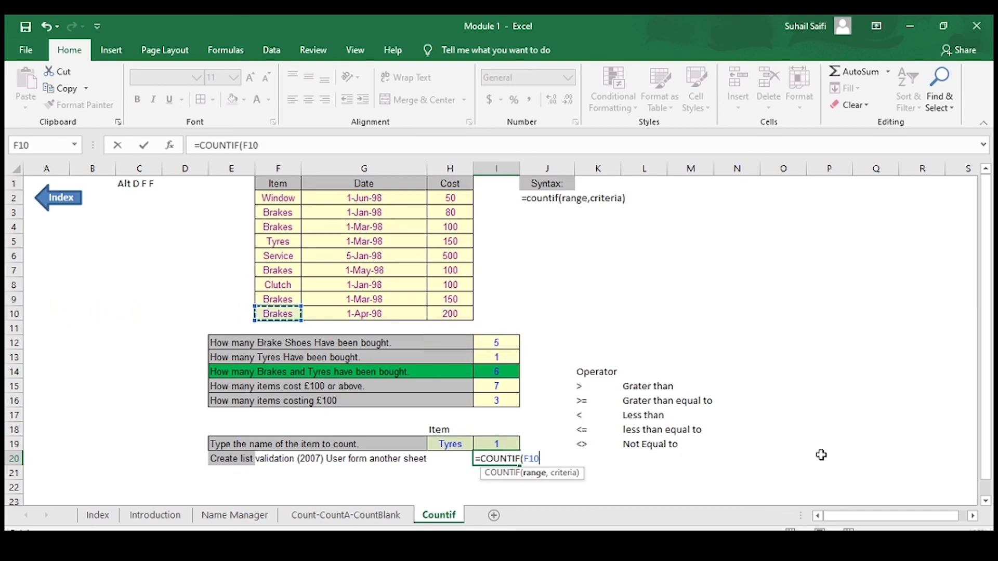
key(ctrl+shift+Up)
text(,)
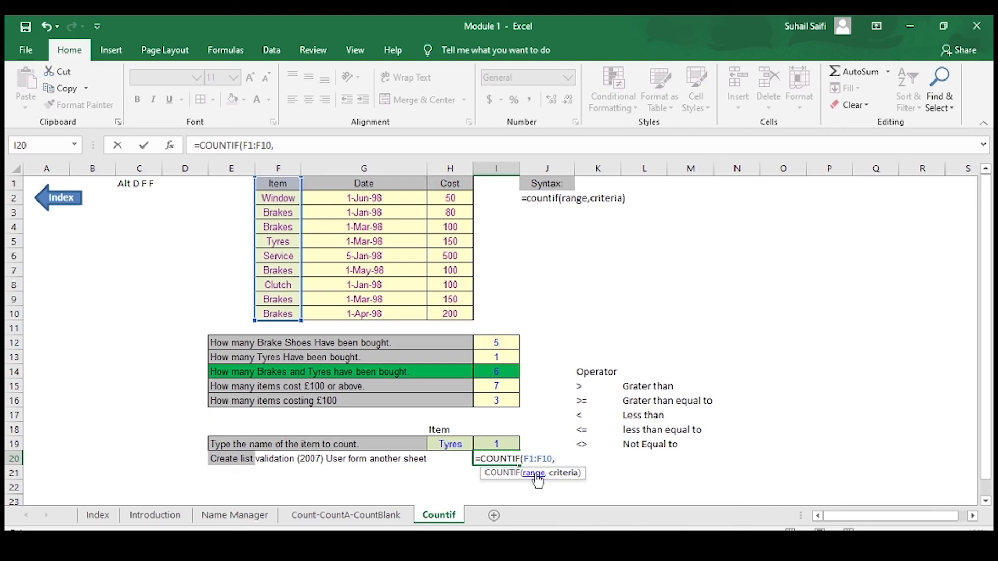
Complete the COUNTIF in I20 with cell H20 as the criterion and enter the formula.
key(Left)
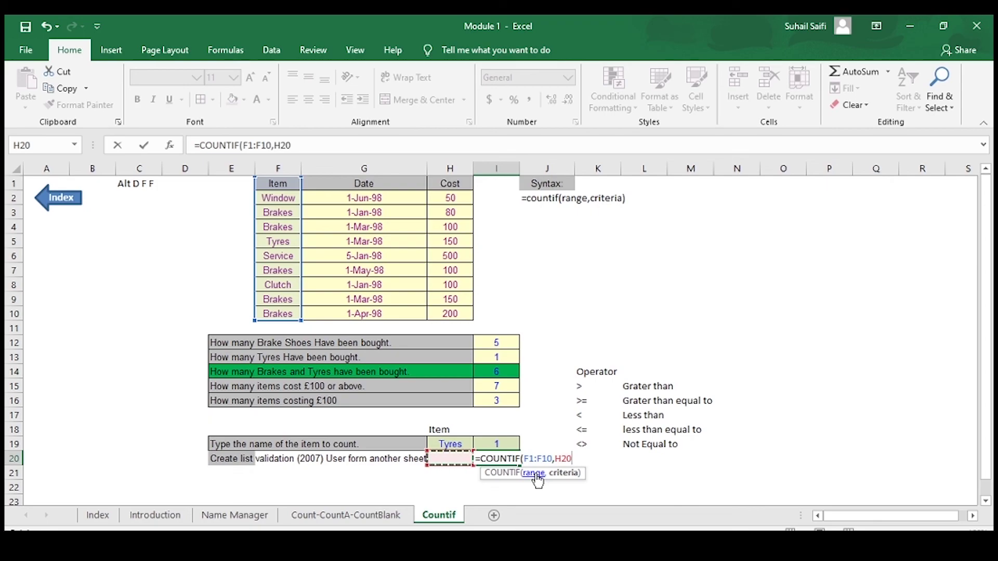
text())
key(Return)
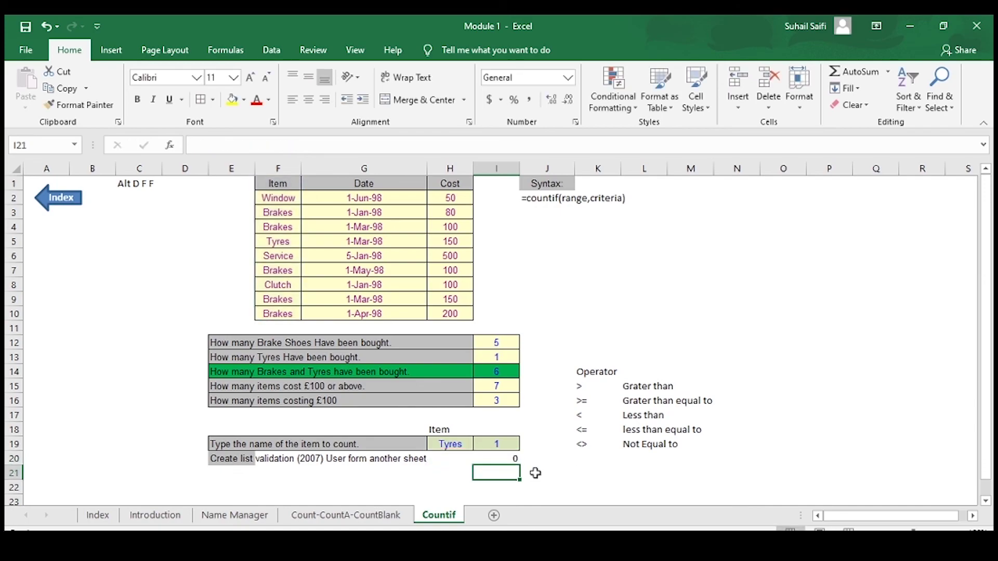
Enter Brakes as the item name in H20 to test the count formula.
click(439, 457)
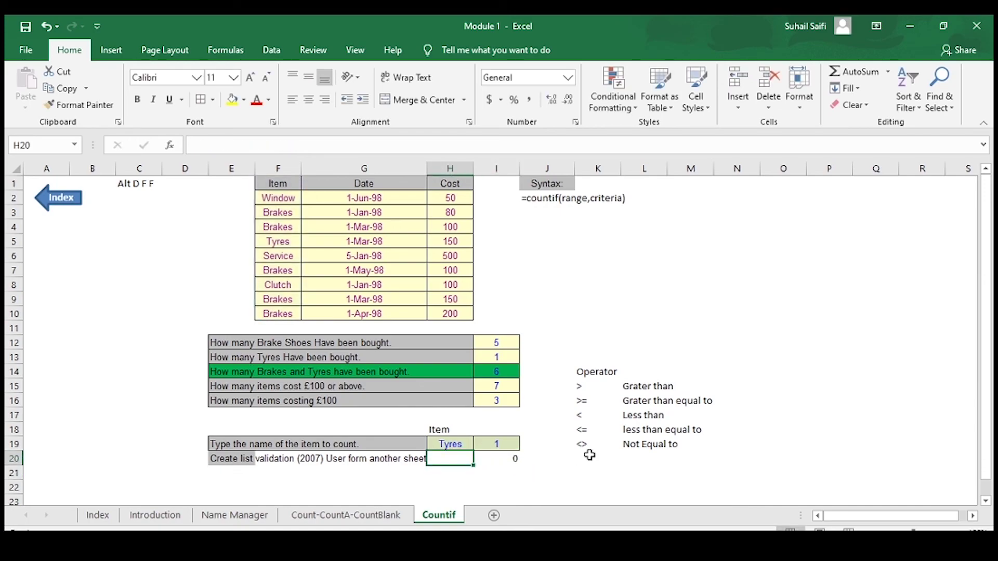
text(Brk)
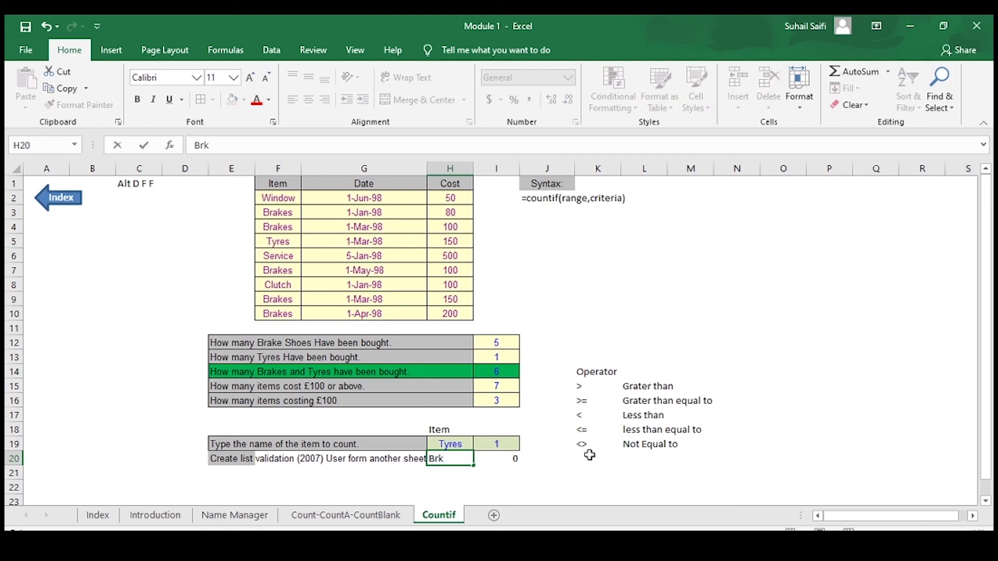
key(BackSpace)
key(BackSpace)
text(rakes)
key(Return)
Test the count formula with tyres and clutch as the item name in H20.
key(Up)
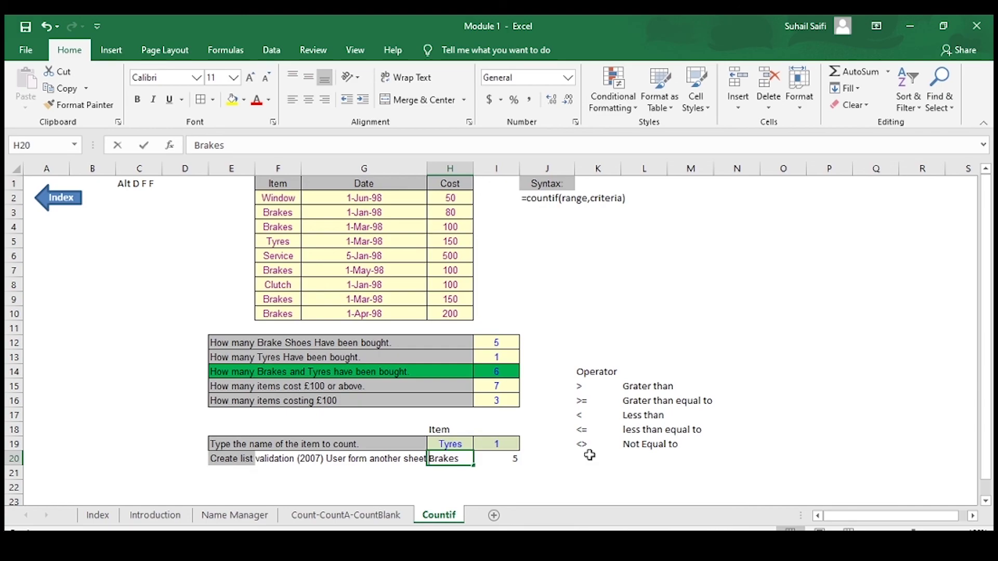
text(tyres)
key(Return)
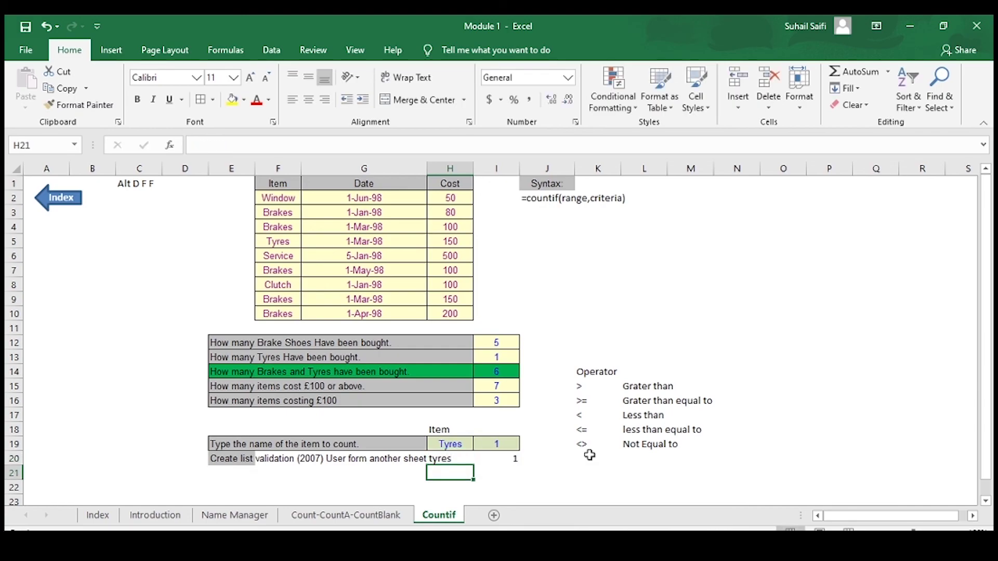
key(Up)
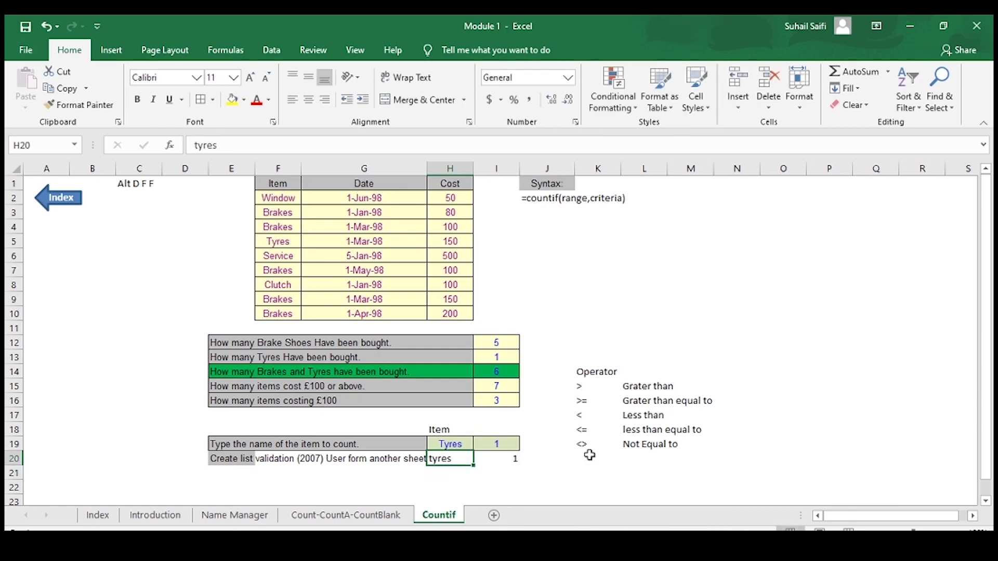
text(clutc)
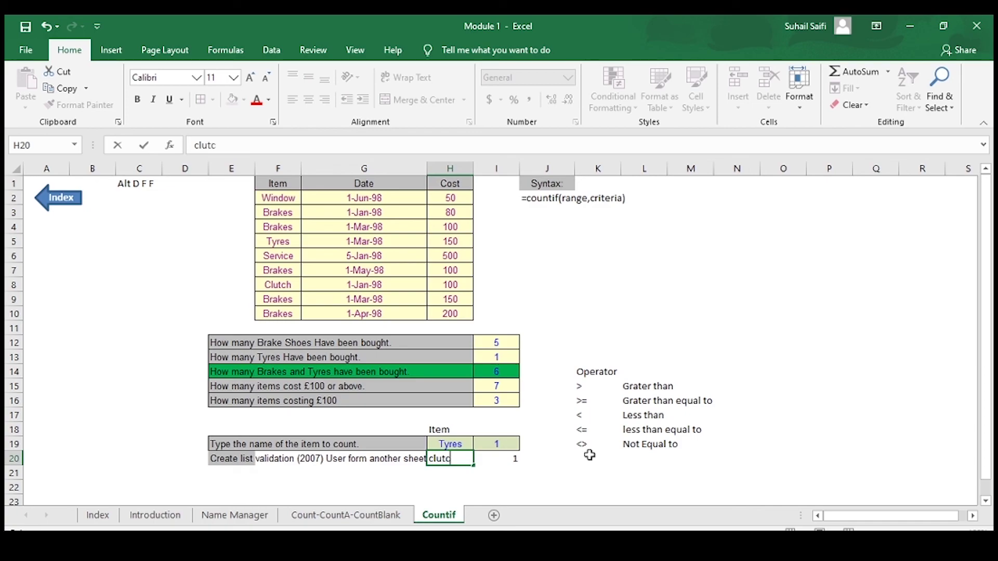
text(h)
key(Return)
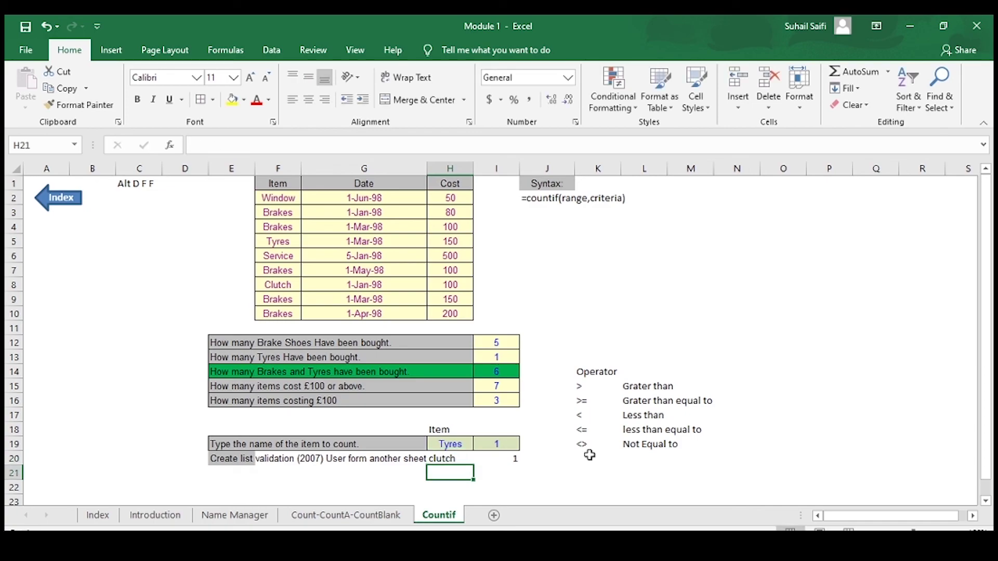
Set the item name in H20 to service.
key(Up)
text(service)
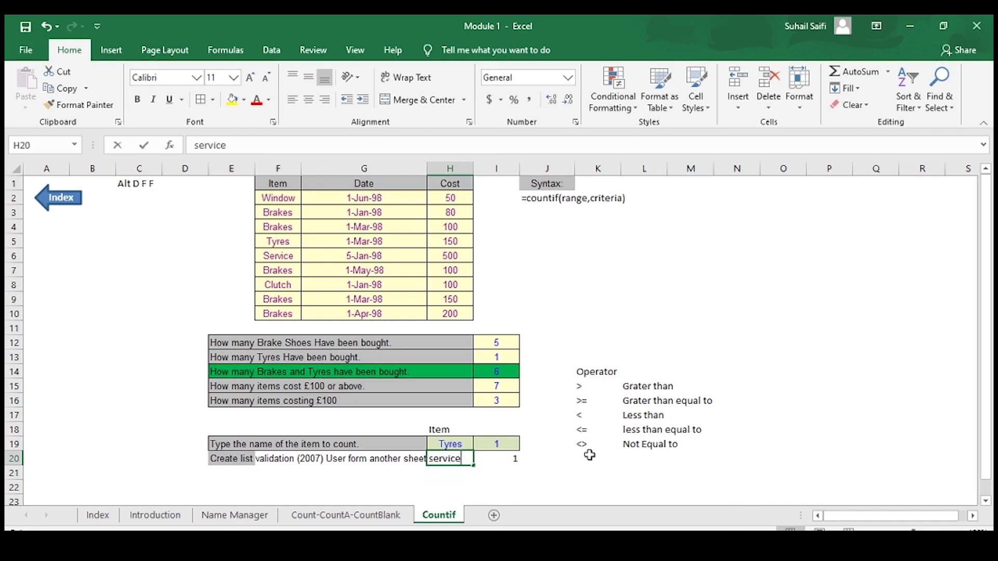
key(Return)
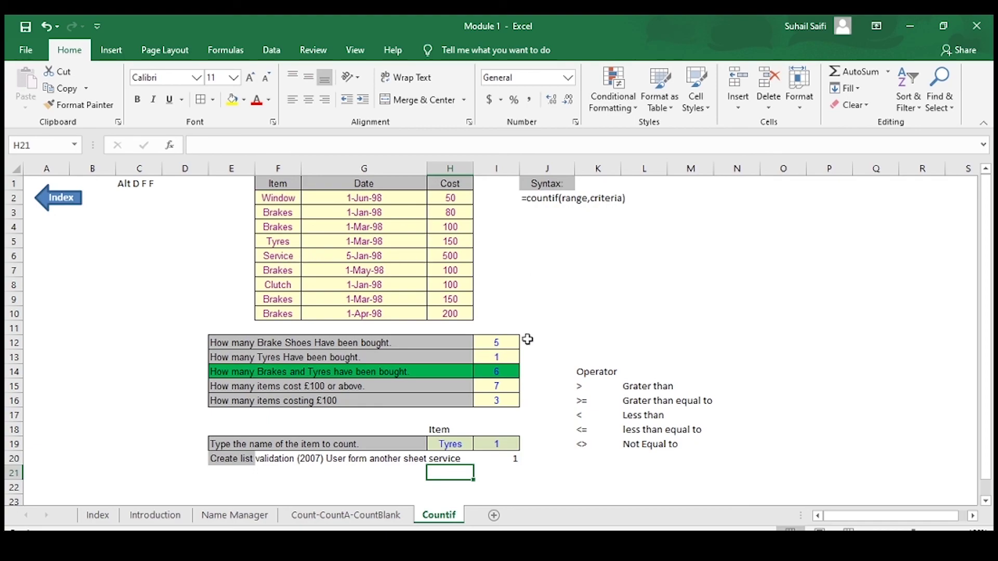
Examine the list of comparison operators and their meanings in K14:L19, cell by cell.
click(526, 374)
click(526, 413)
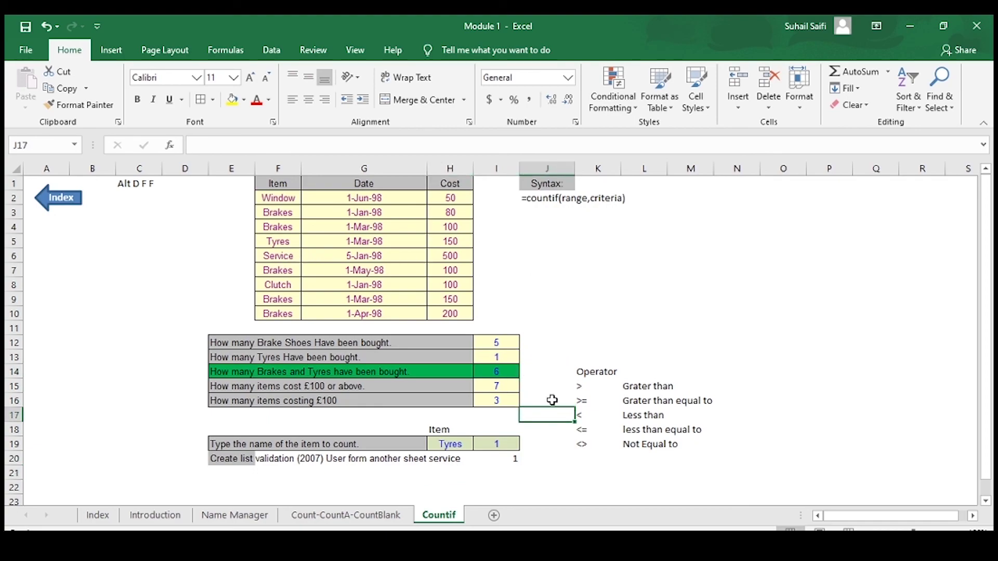
click(592, 373)
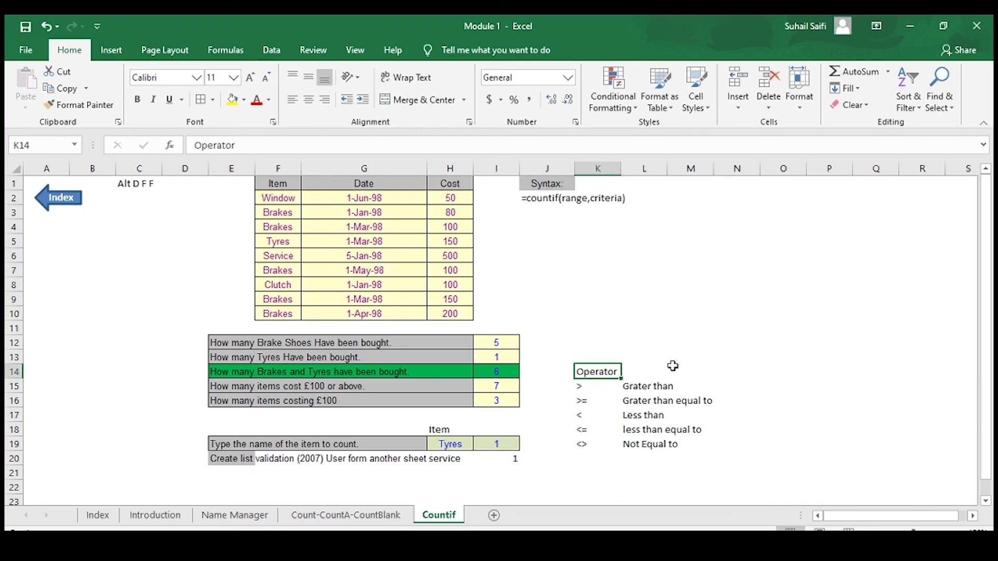
key(Left)
key(Down)
key(Right)
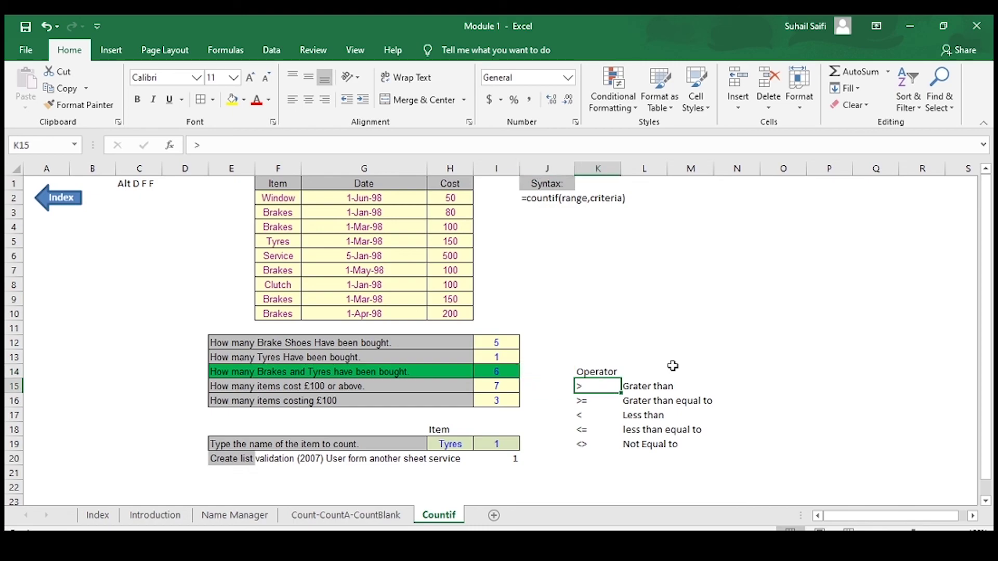
key(Down)
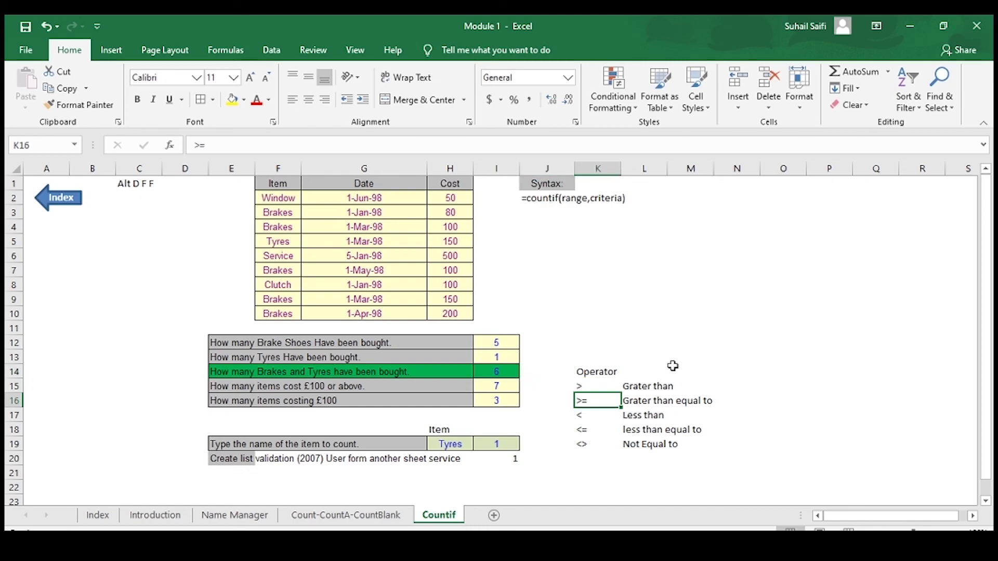
key(Down)
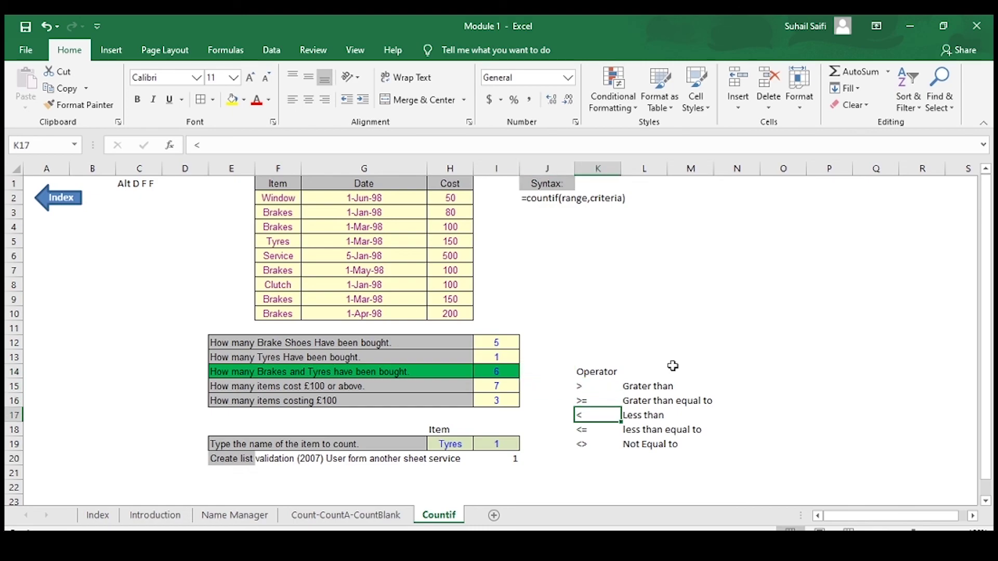
key(Down)
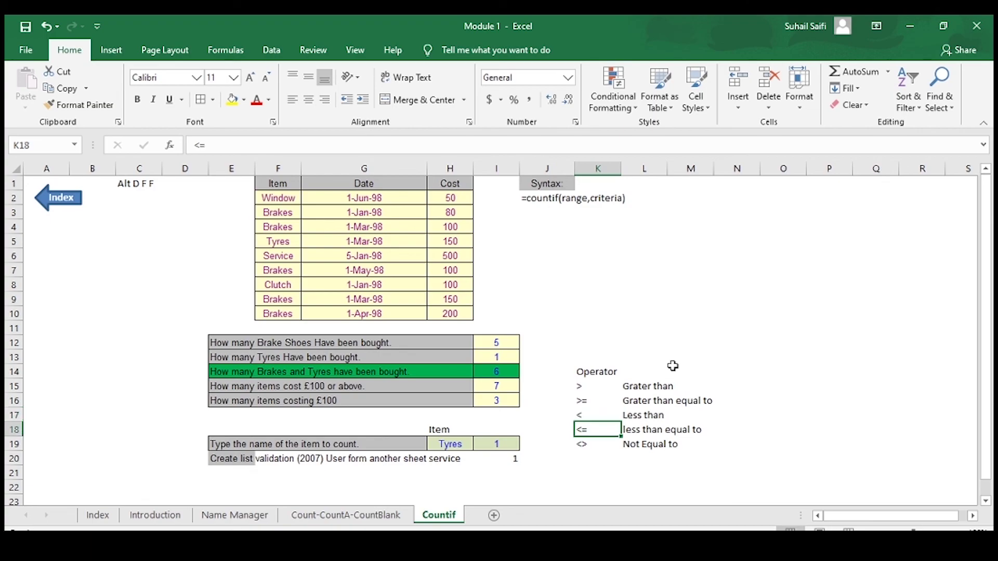
key(Down)
key(Down)
key(Down)
key(Down)
key(Down)
key(Down)
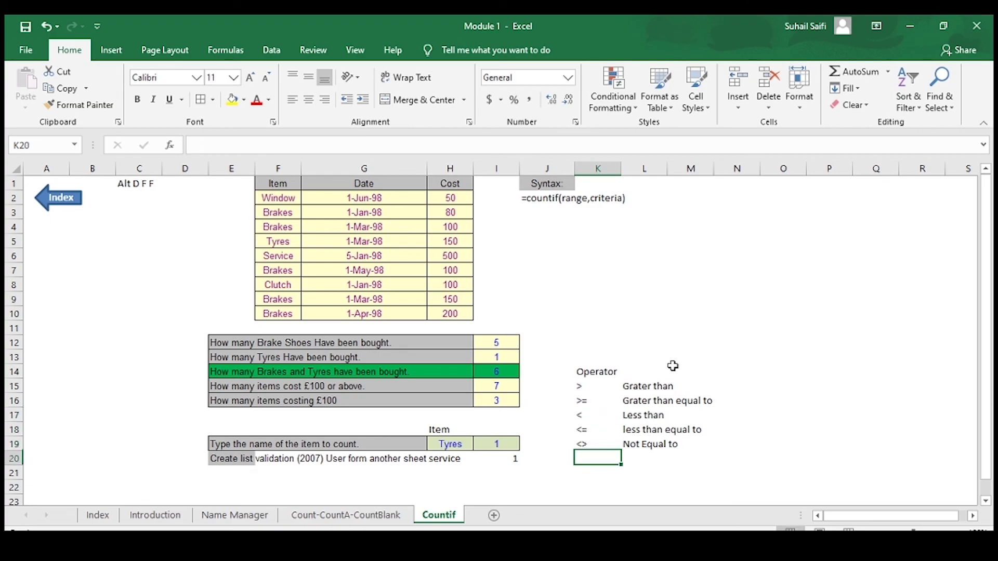